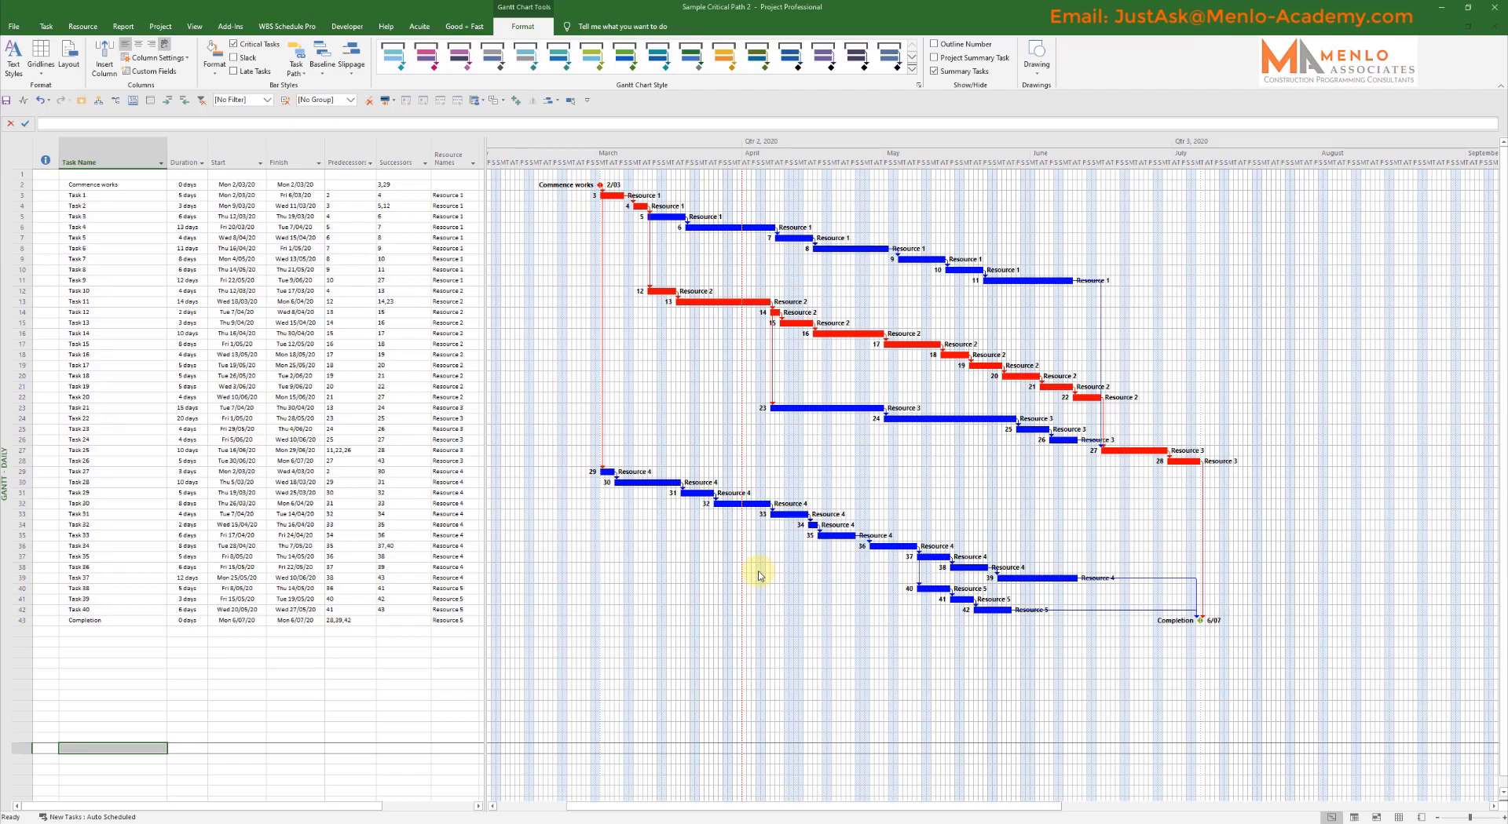
- Add an exception named "50%" to the Standard project calendar's working time, below the existing holidays
{"action": "left_click", "coordinate": [143, 196]}
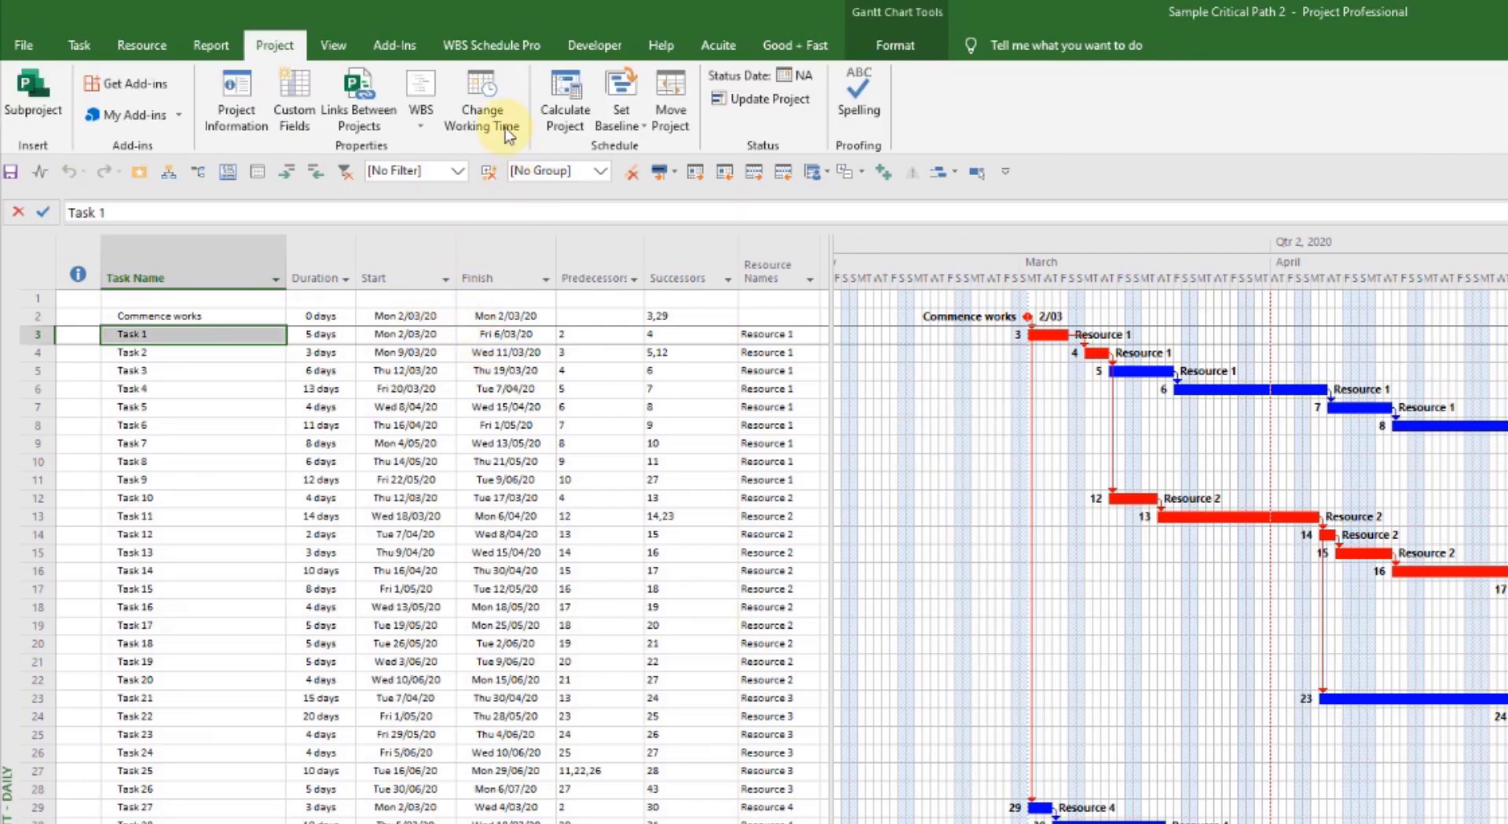
{"action": "left_click", "coordinate": [484, 106]}
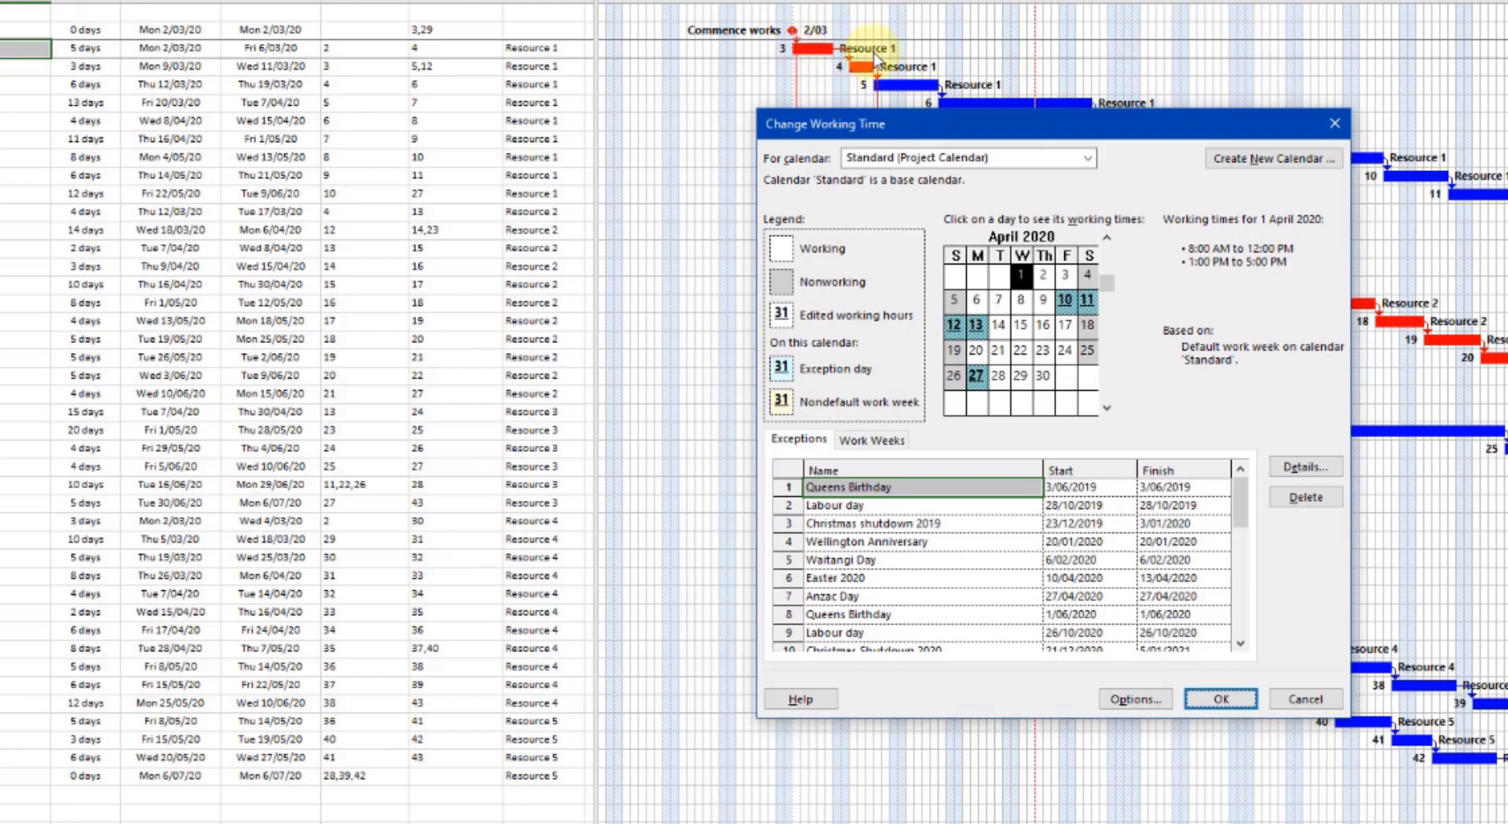
{"action": "left_click_drag", "start_coordinate": [1239, 501], "coordinate": [1237, 572]}
{"action": "left_click", "coordinate": [833, 524]}
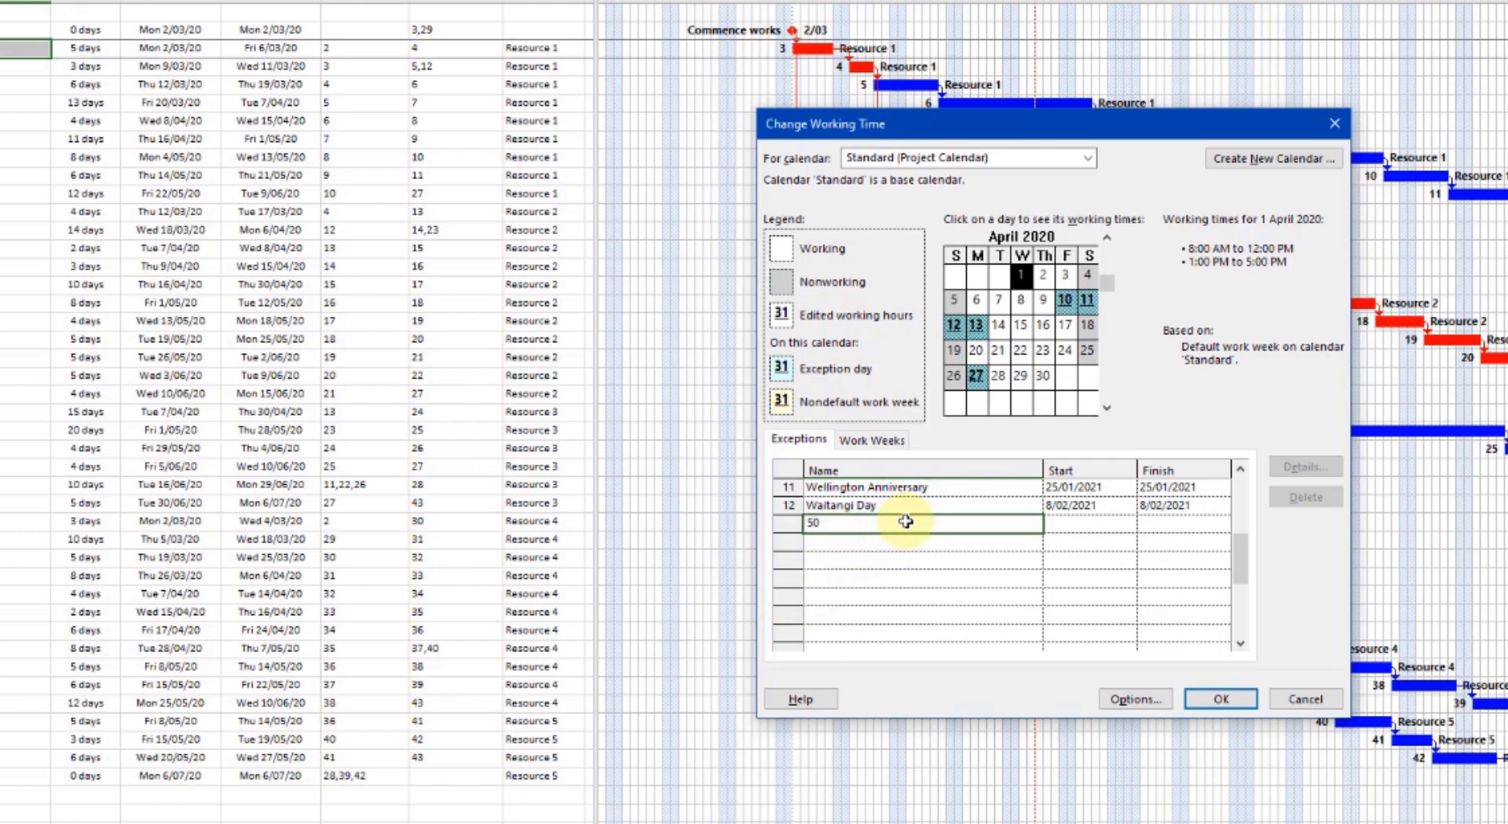
- Set the 50% exception to start on 2/03/2020 and finish on 13/03/2020
{"action": "left_click", "coordinate": [1075, 525]}
{"action": "left_click", "coordinate": [1126, 524]}
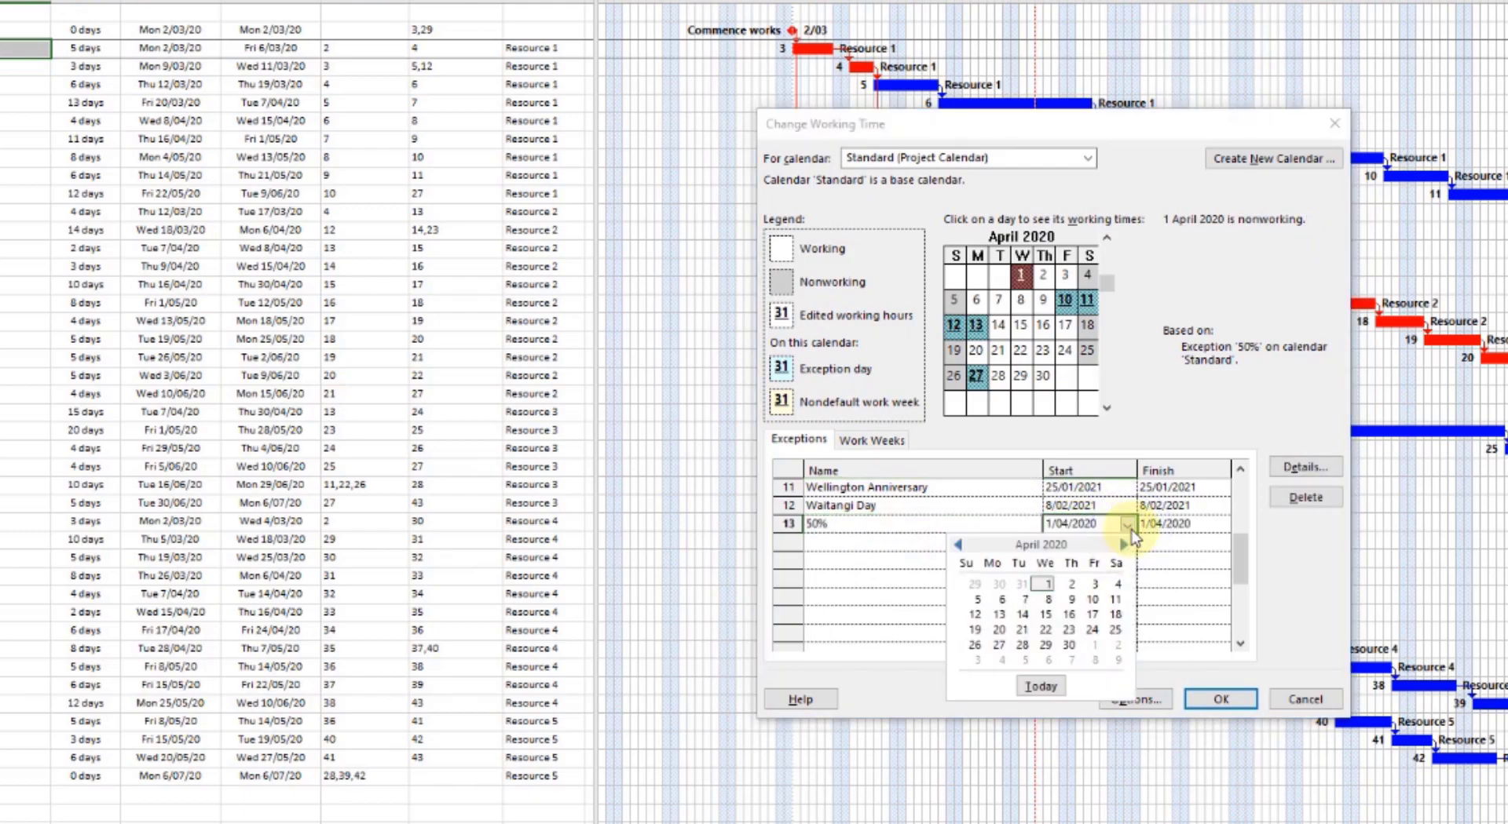
{"action": "left_click", "coordinate": [957, 545]}
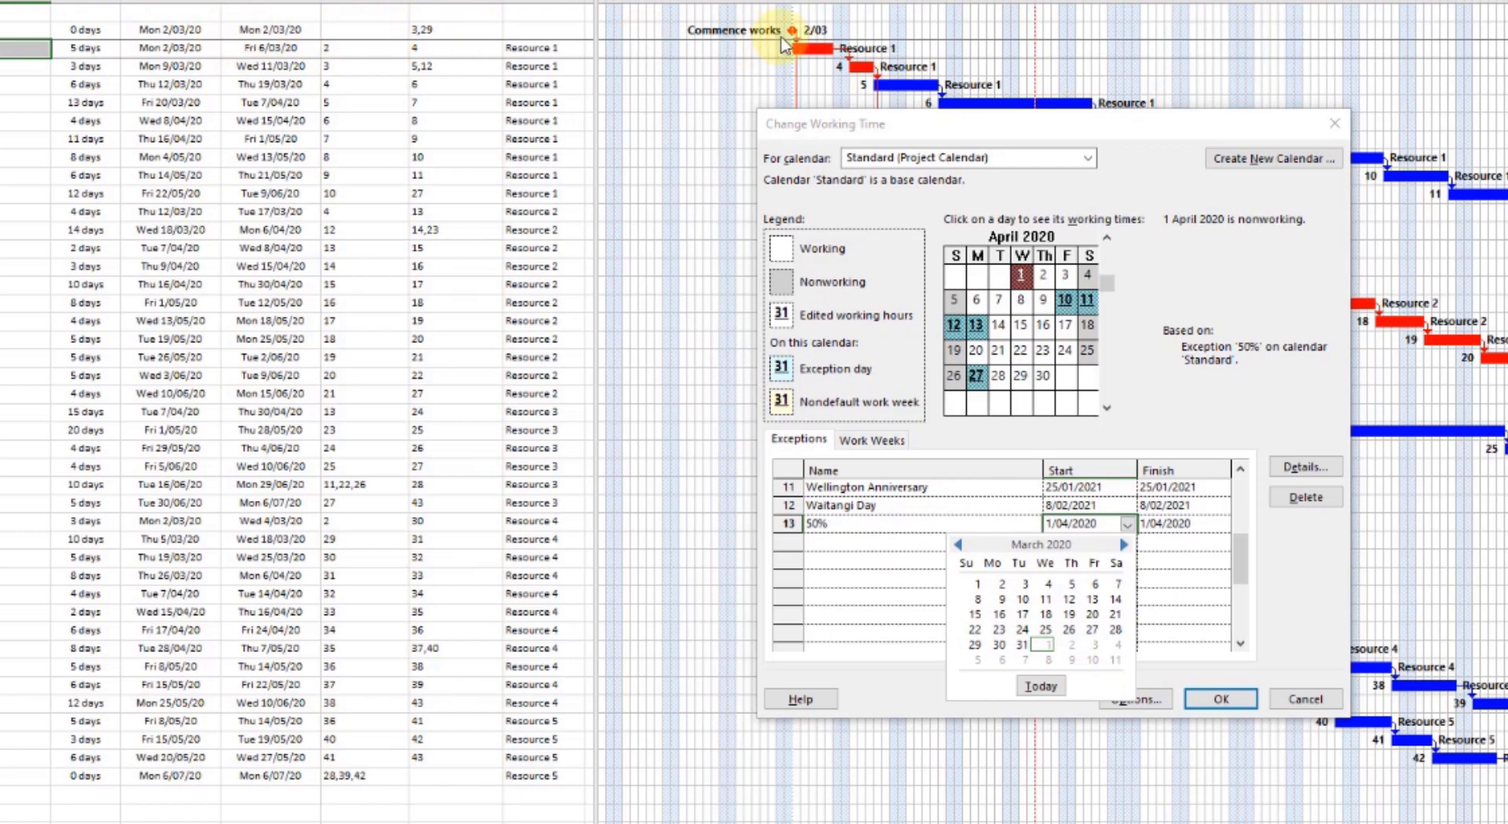
{"action": "left_click", "coordinate": [1001, 584]}
{"action": "left_click", "coordinate": [1183, 525]}
{"action": "left_click", "coordinate": [1221, 524]}
{"action": "left_click", "coordinate": [1054, 545]}
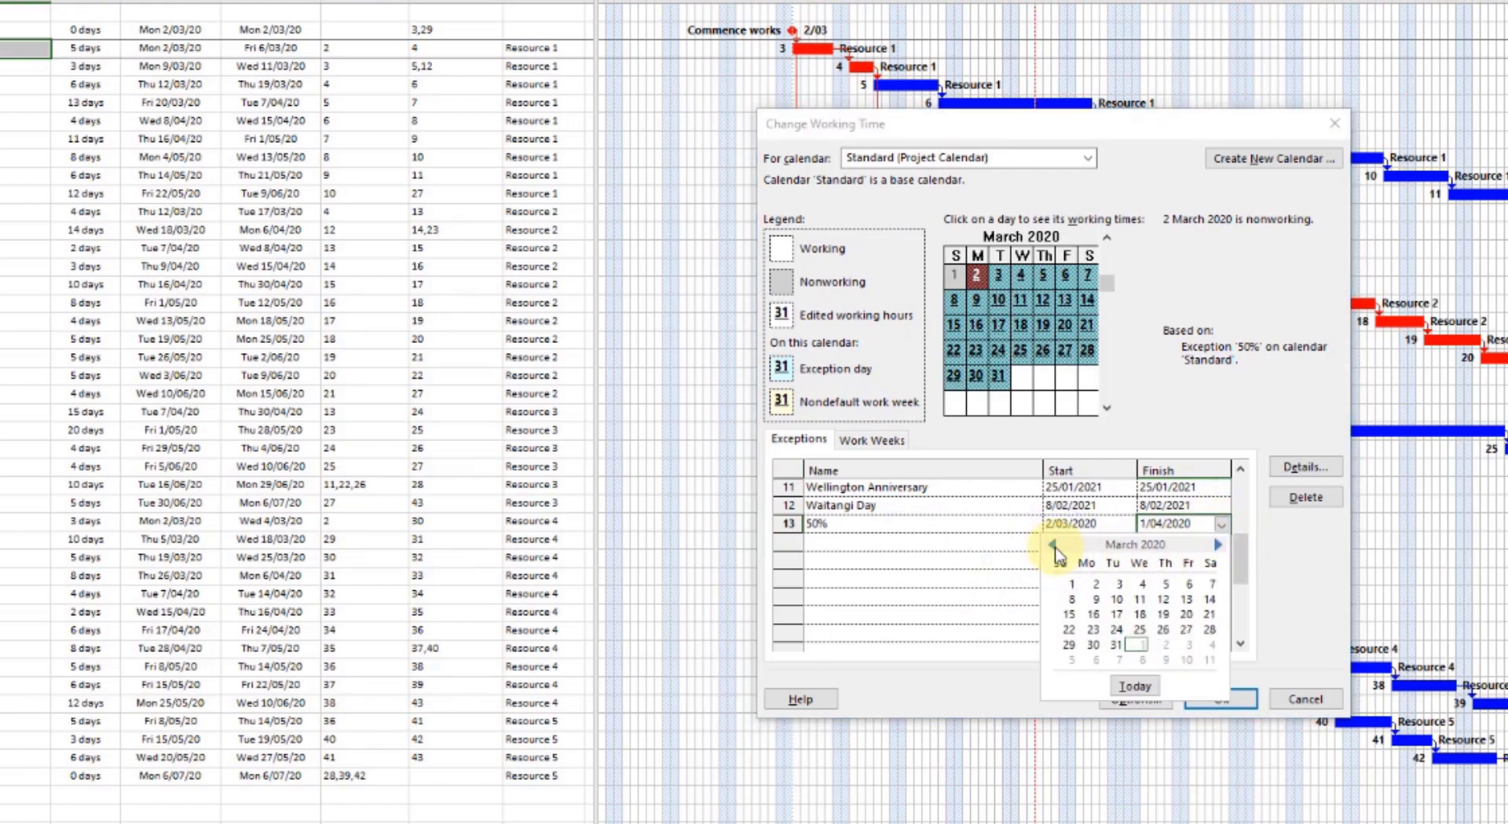
{"action": "left_click", "coordinate": [1187, 601]}
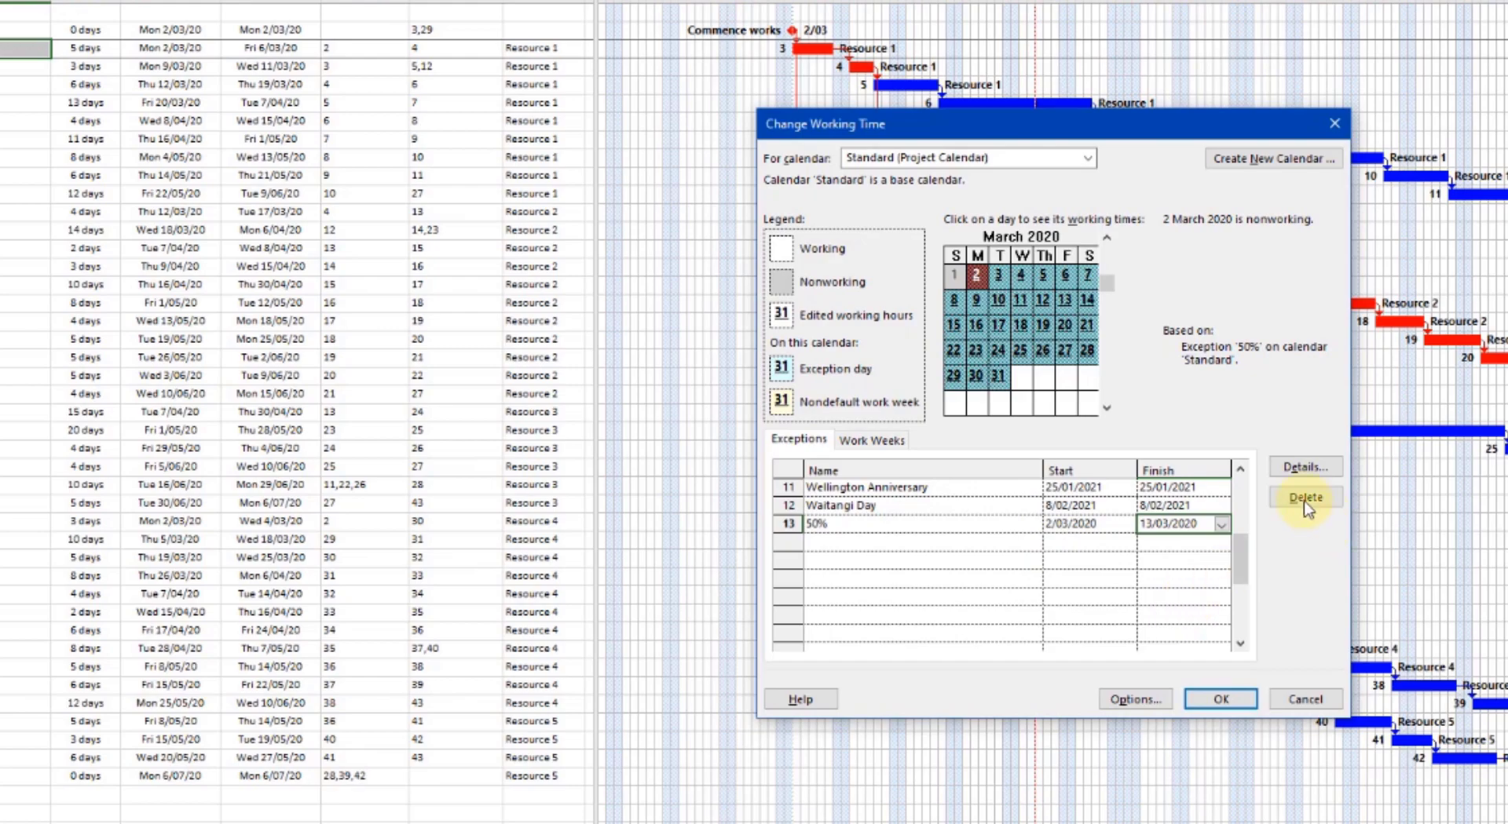
- Give the 50% exception working times of 8:00 AM to 12:00 PM only, removing the afternoon period
{"action": "left_click", "coordinate": [1305, 467]}
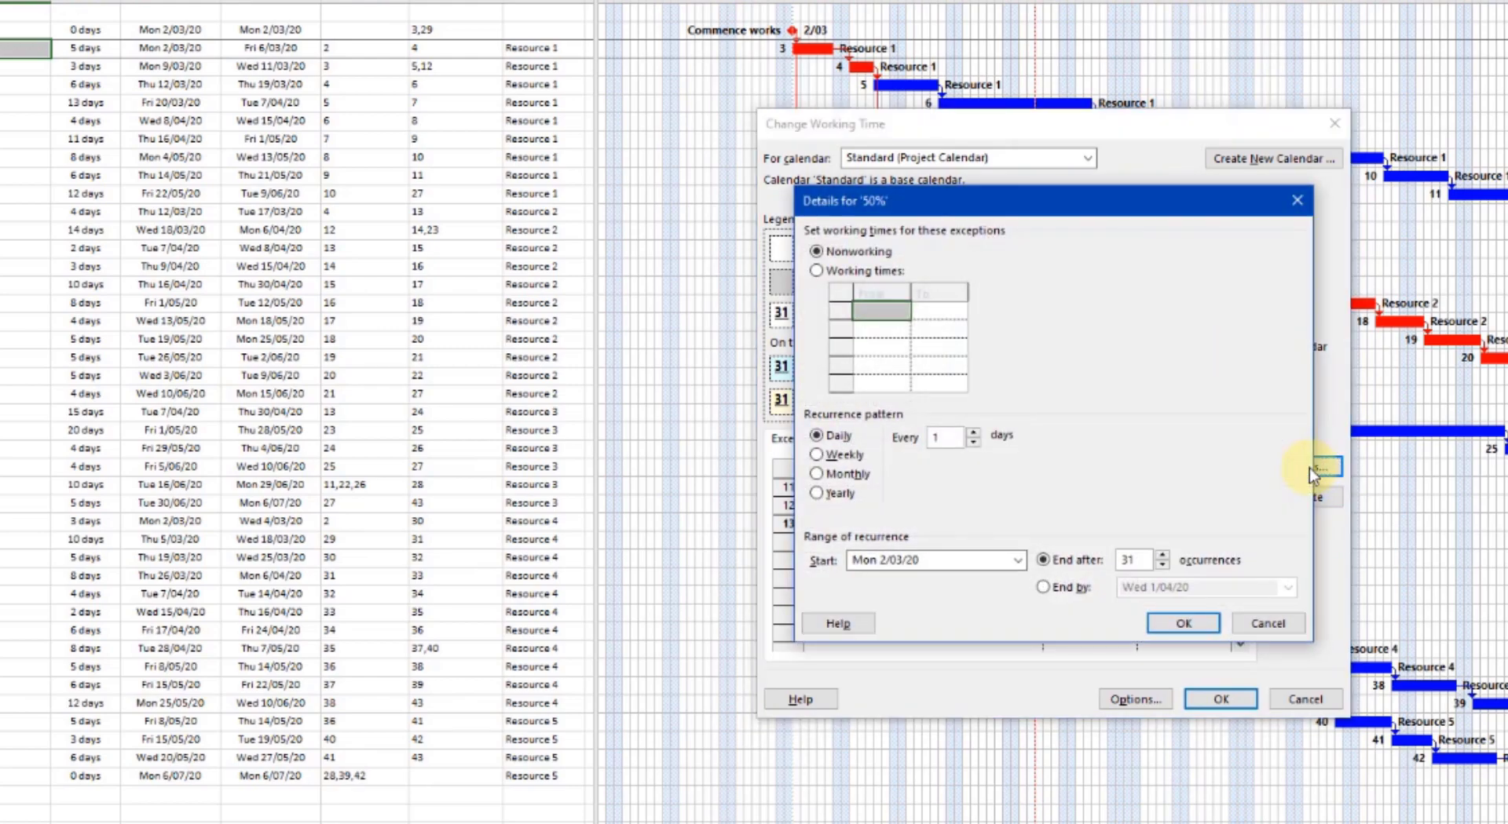
{"action": "left_click", "coordinate": [817, 271]}
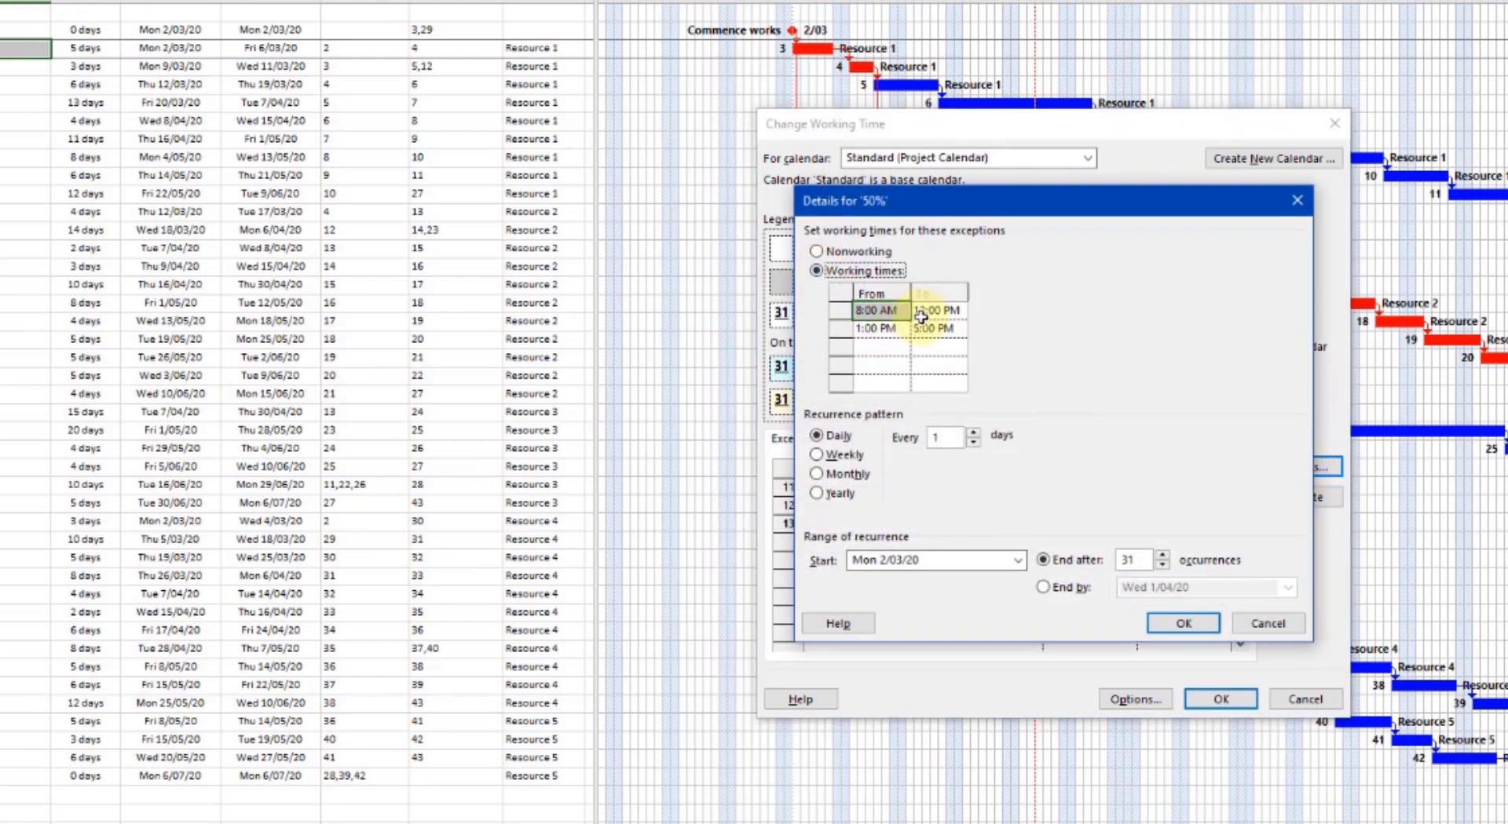
{"action": "left_click_drag", "start_coordinate": [878, 328], "coordinate": [935, 327]}
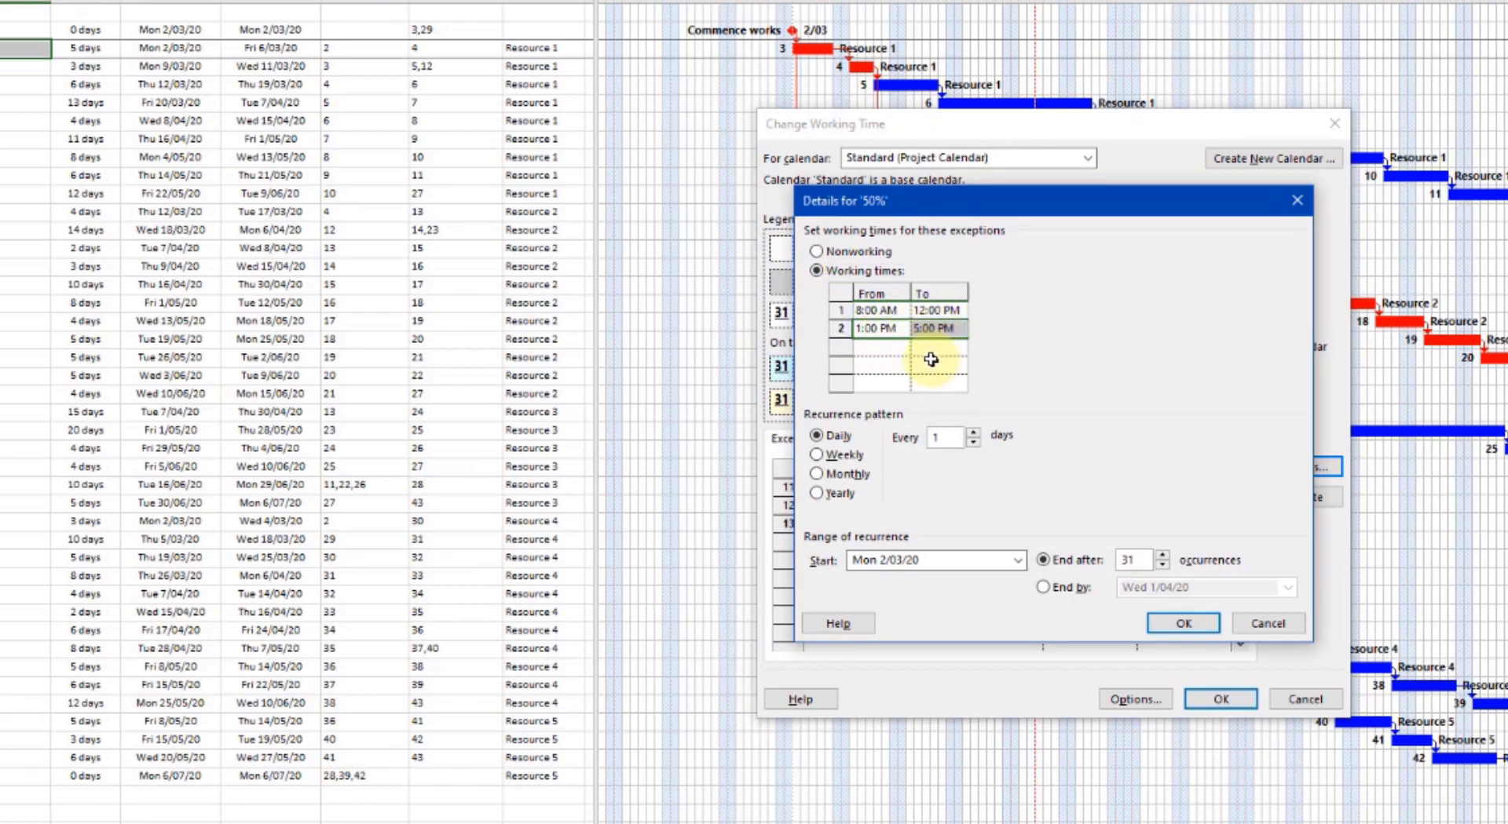
{"action": "key", "text": "Delete"}
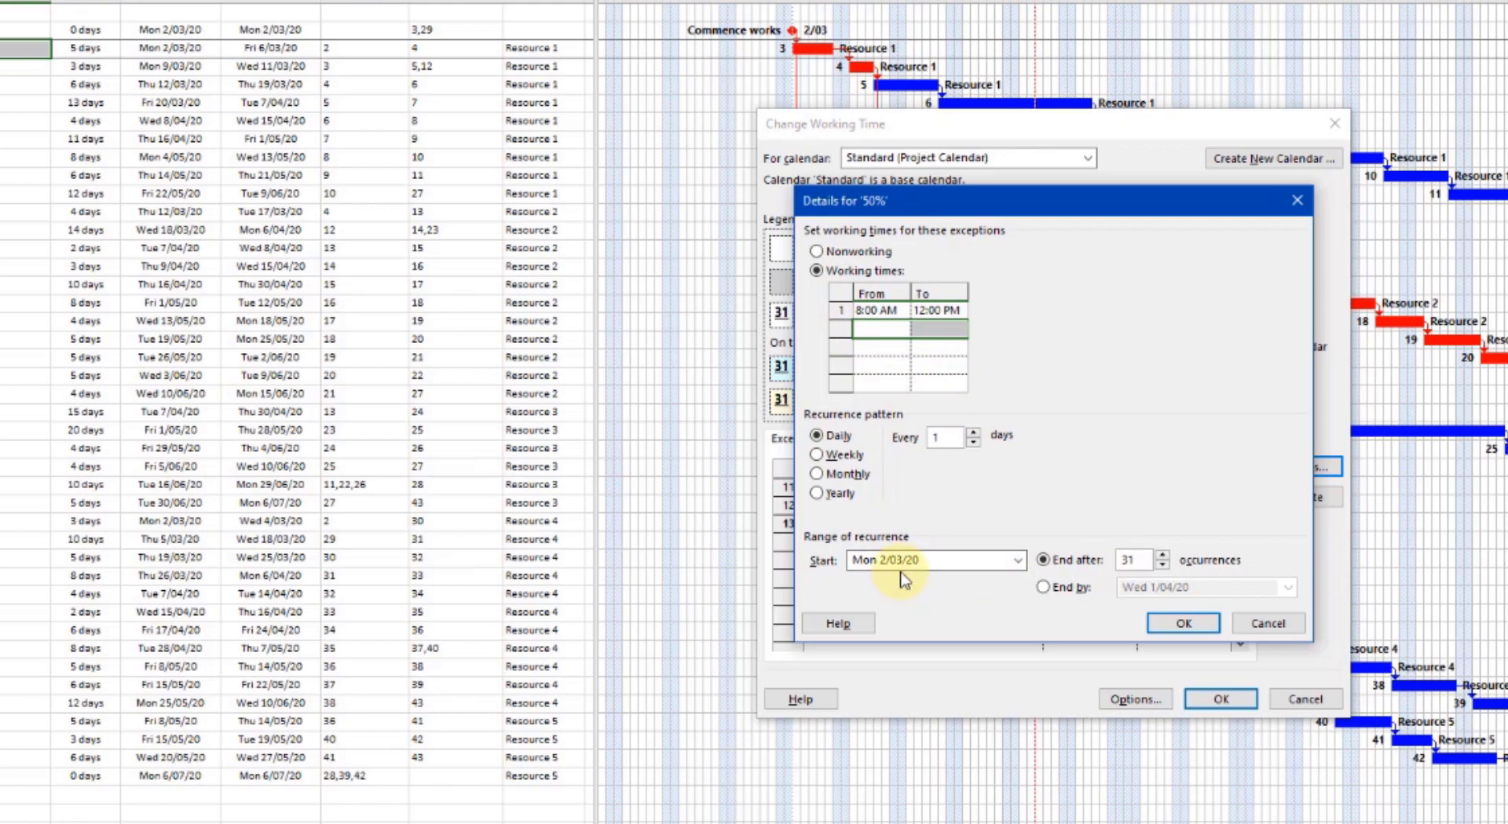
- Make the 50% exception recur weekly on Monday through Friday, with its range ending by a date
{"action": "left_click", "coordinate": [1042, 588]}
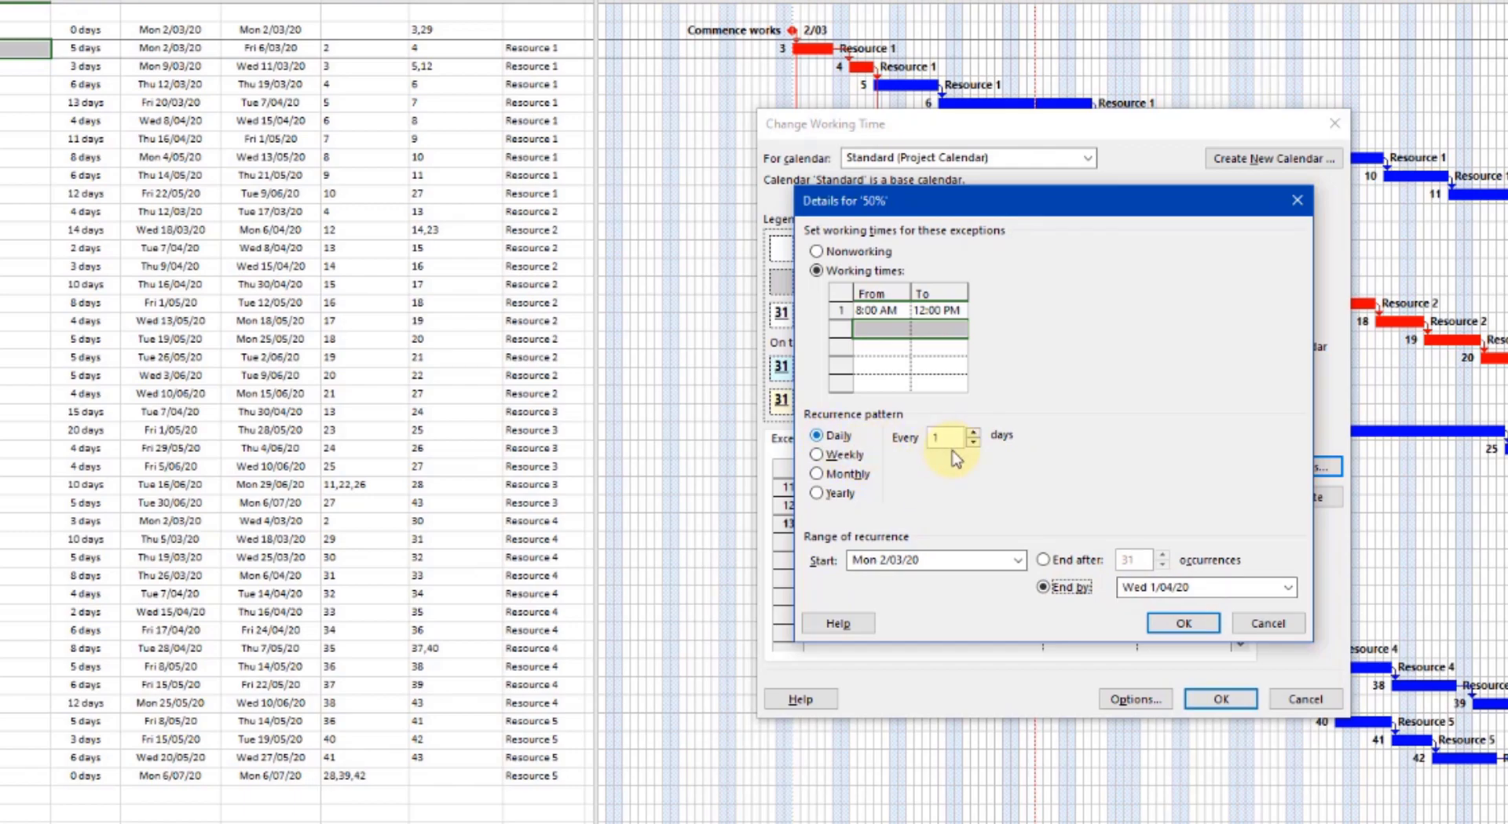
{"action": "left_click", "coordinate": [817, 456]}
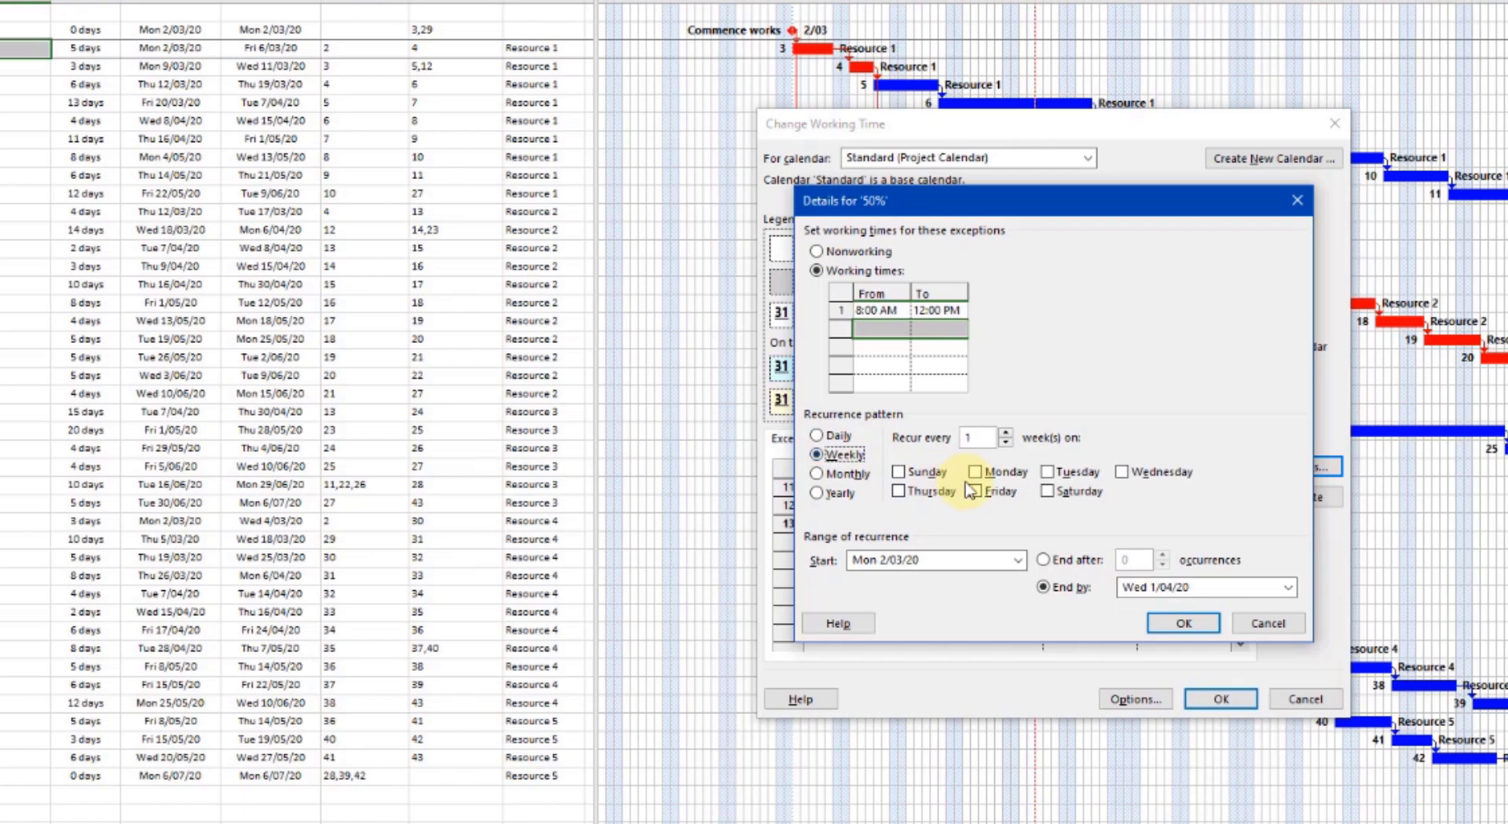
{"action": "left_click", "coordinate": [1009, 474]}
{"action": "left_click", "coordinate": [1052, 473]}
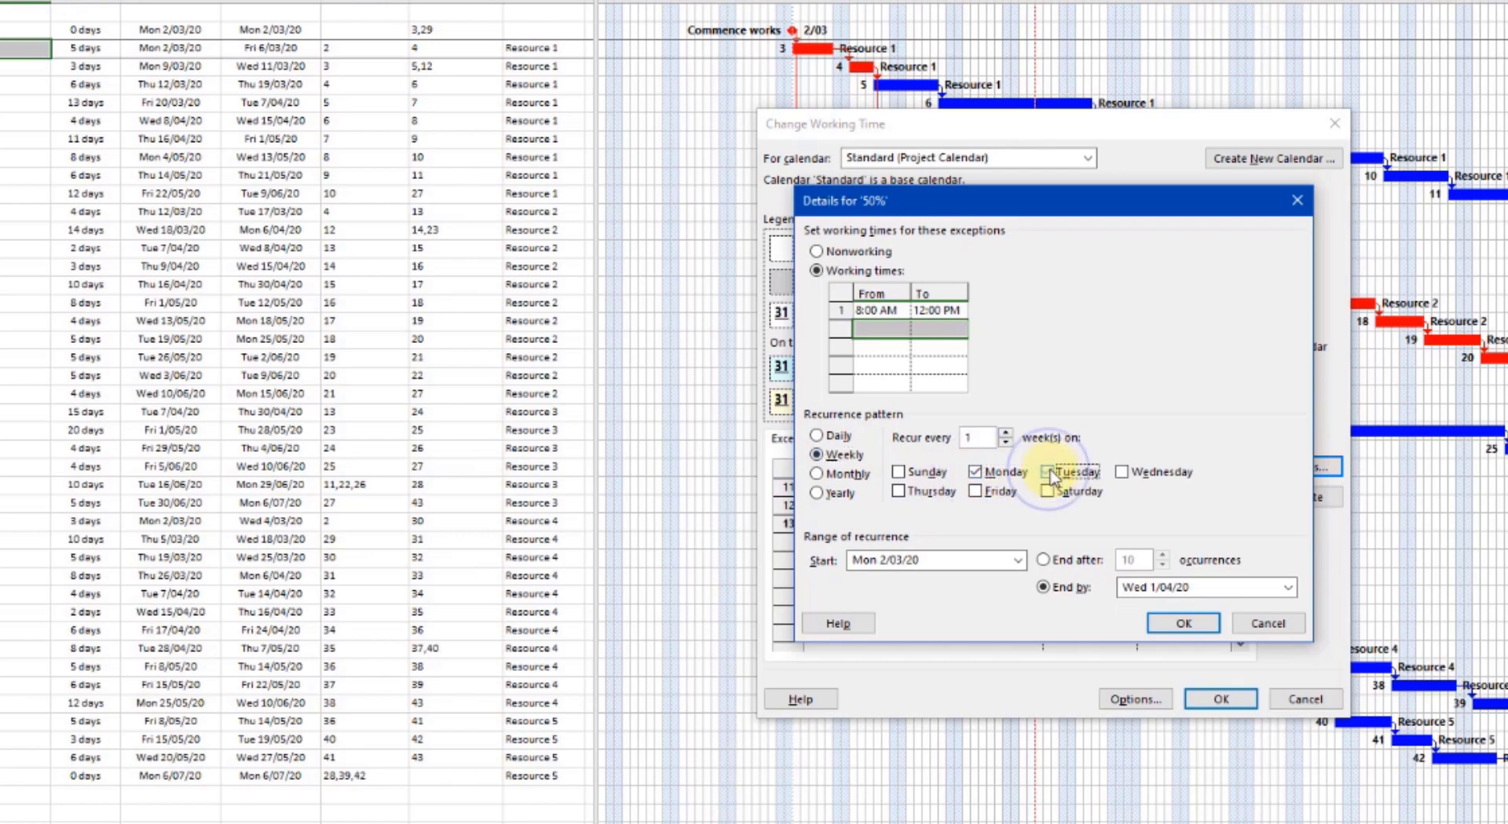
{"action": "left_click", "coordinate": [1125, 474]}
{"action": "left_click", "coordinate": [899, 492]}
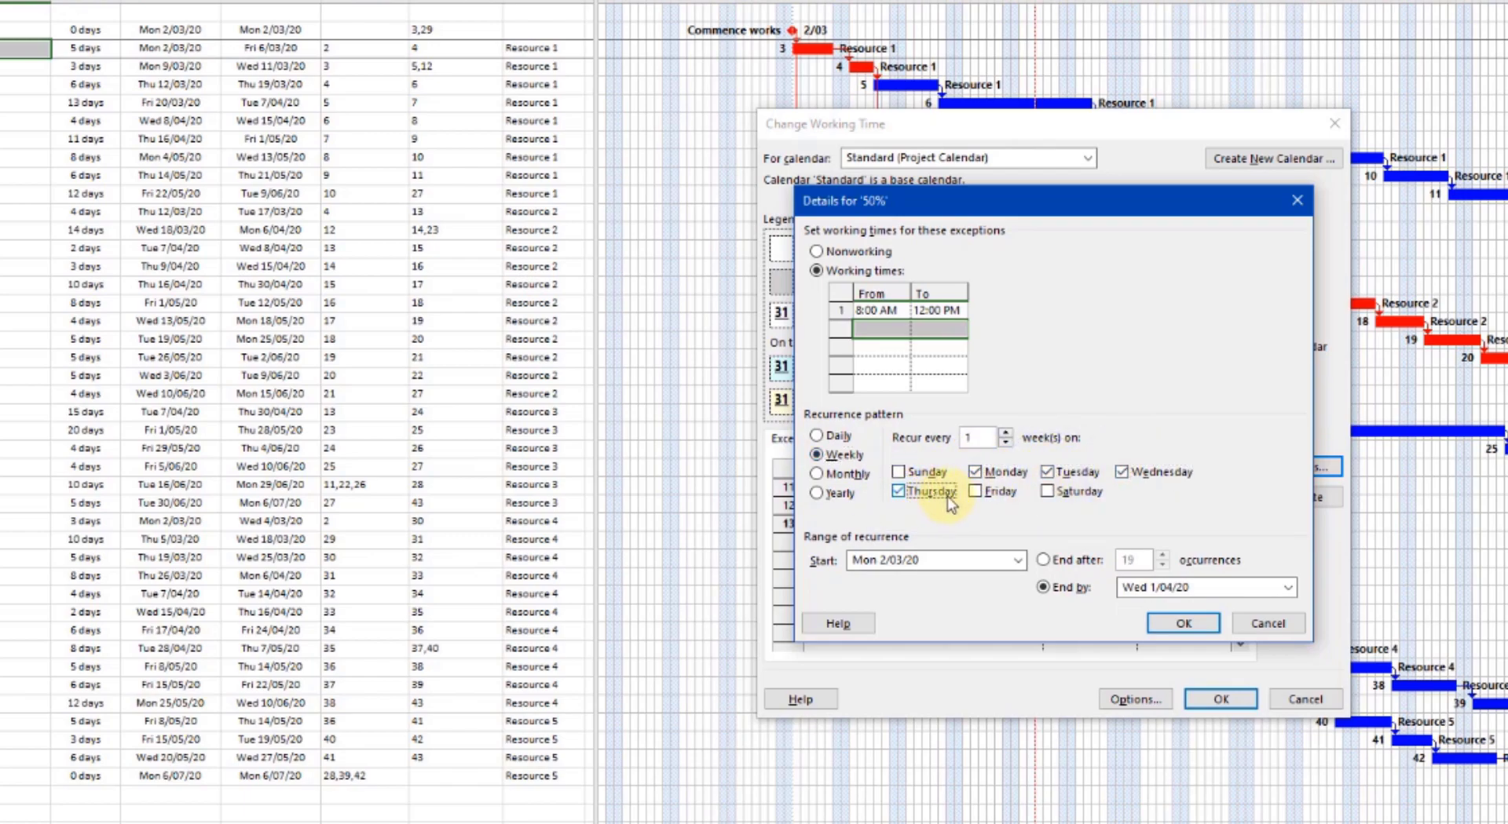
{"action": "left_click", "coordinate": [975, 492]}
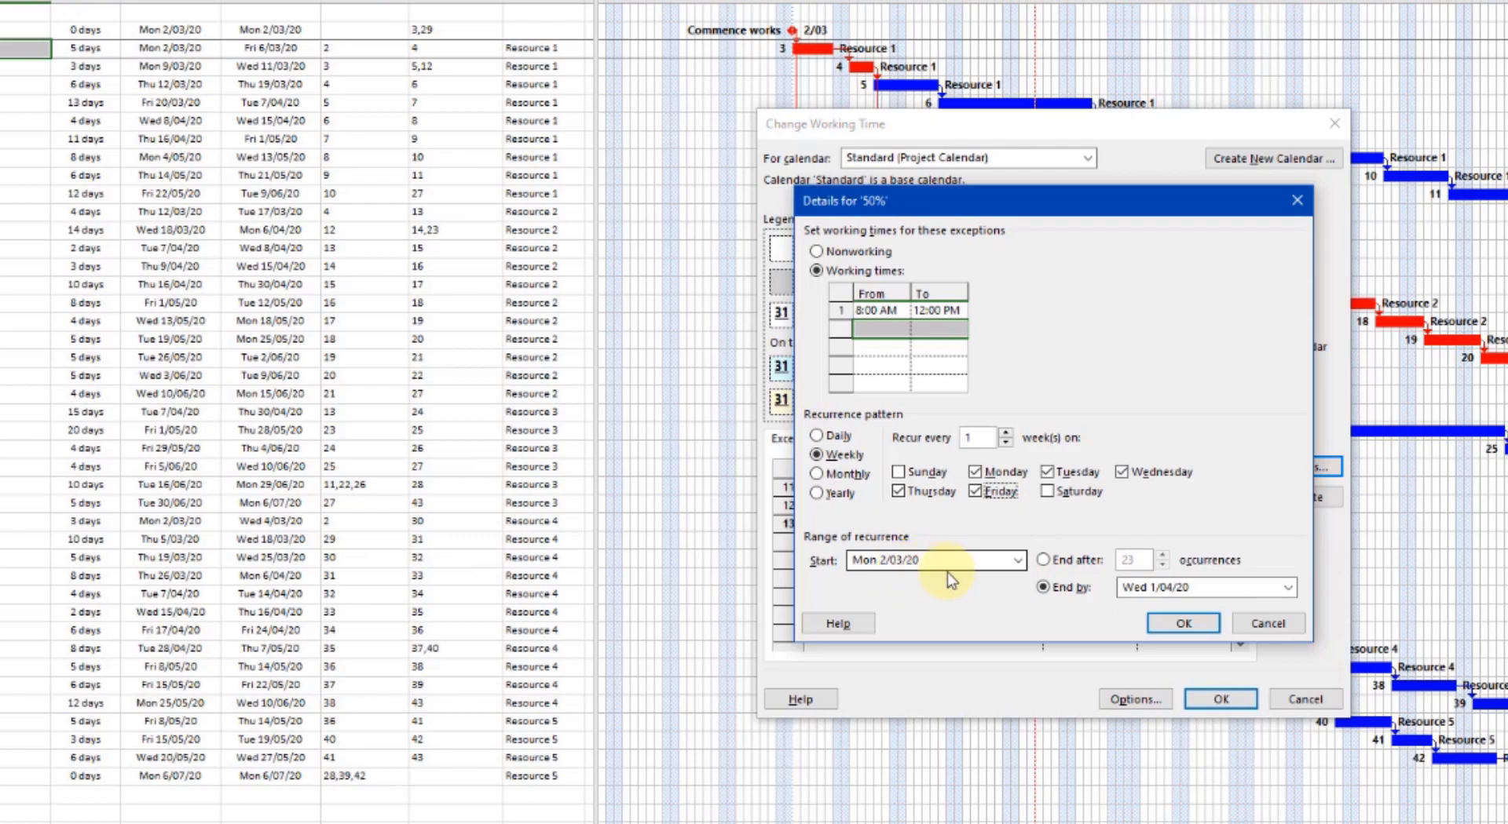
- Set the recurrence's end-by date to Fri 13/03/2020 and apply the calendar changes to the project
{"action": "left_click", "coordinate": [1289, 587]}
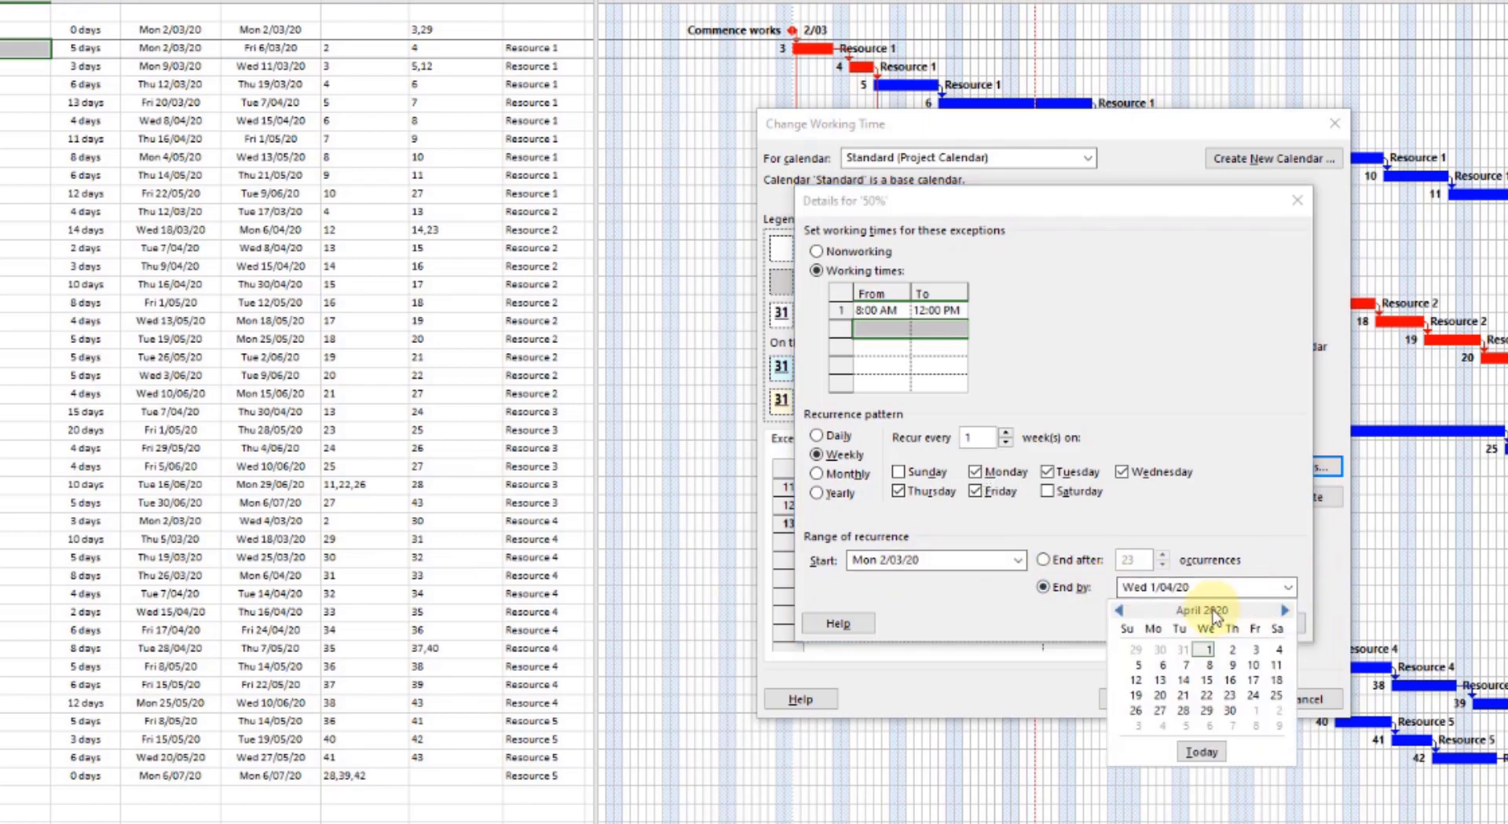
{"action": "left_click", "coordinate": [1120, 611]}
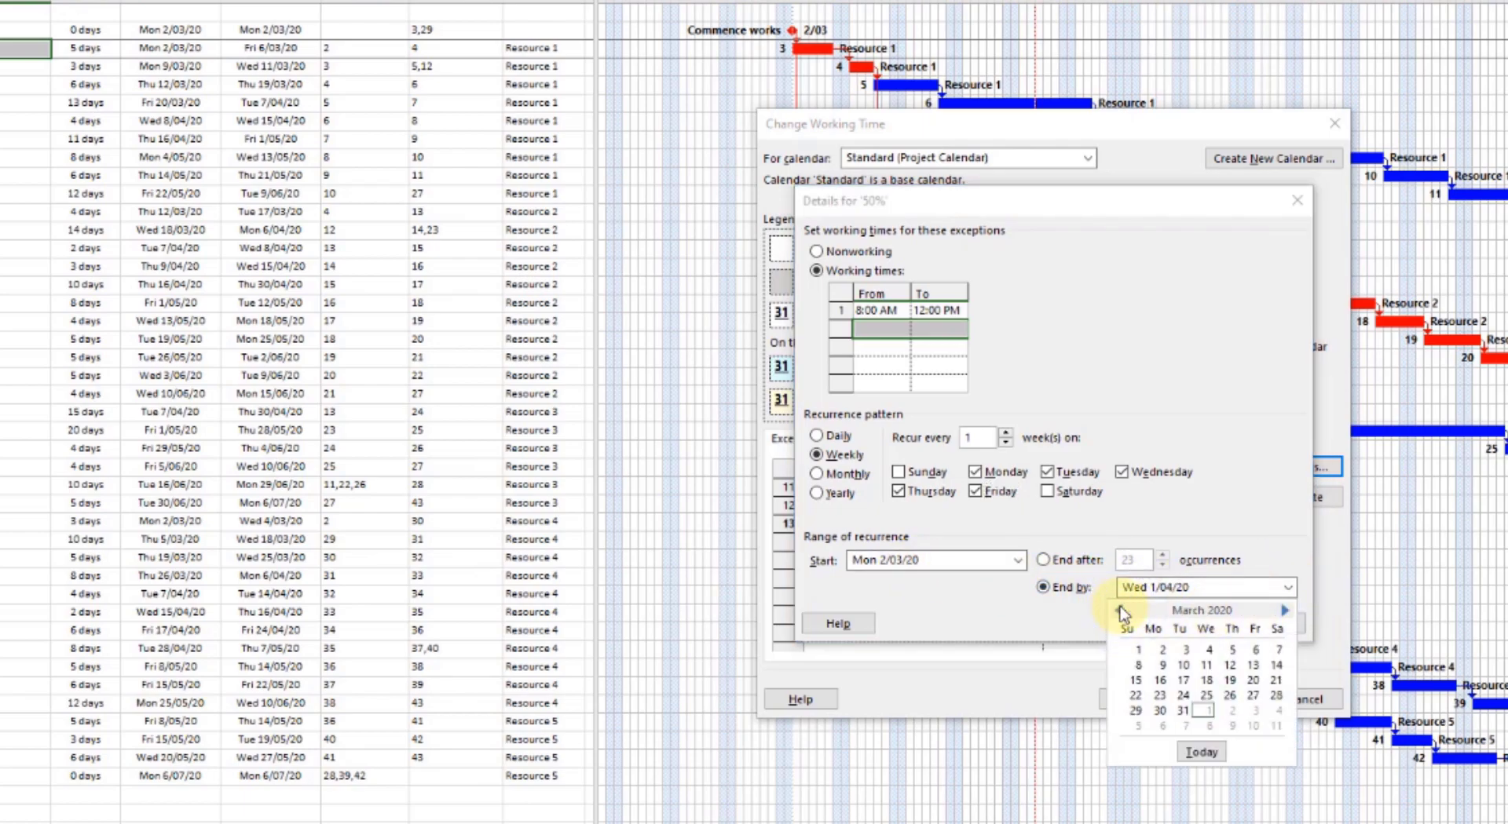
{"action": "left_click", "coordinate": [1252, 665]}
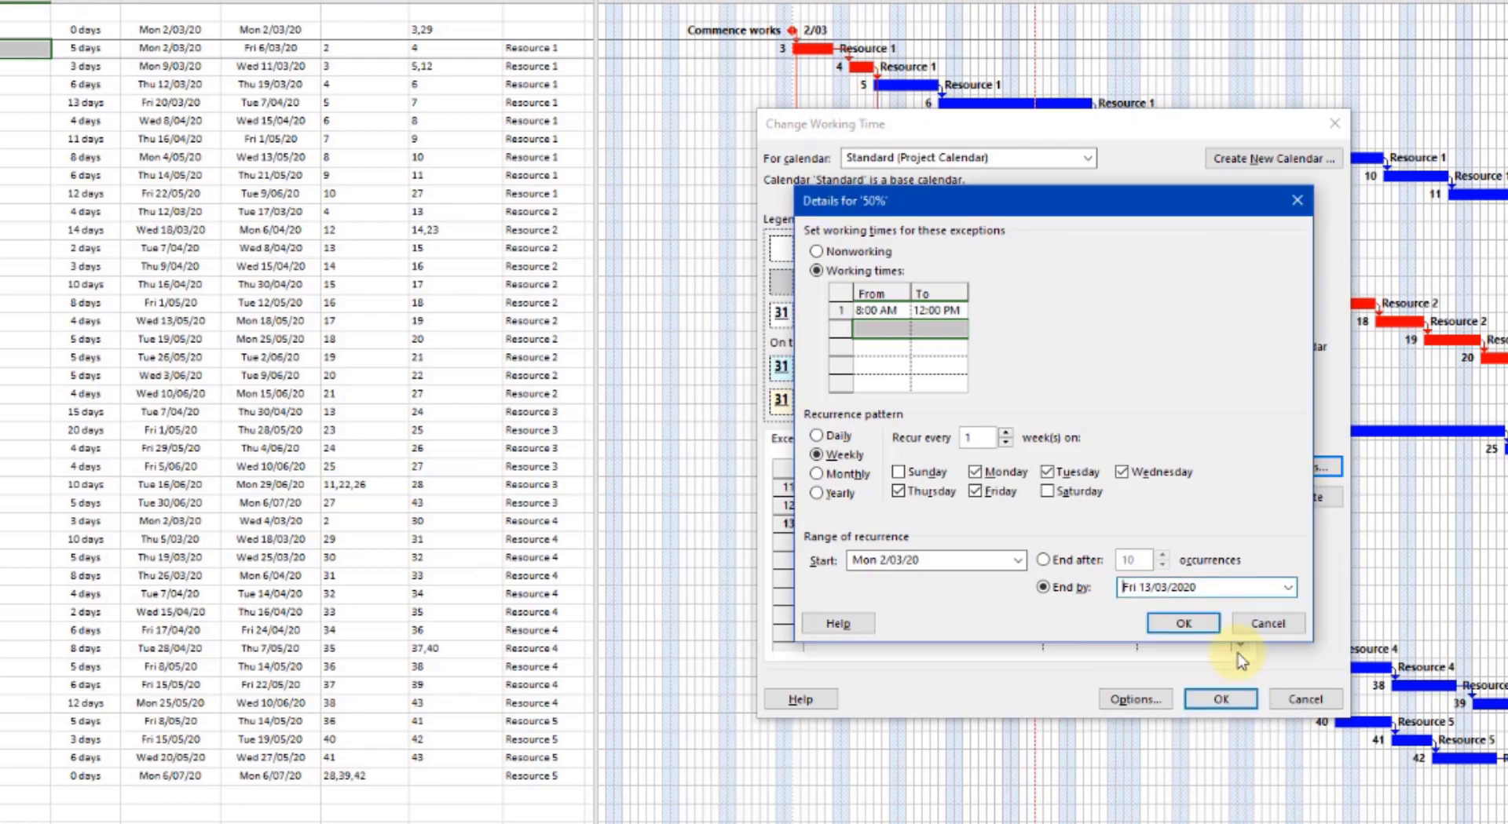
{"action": "left_click", "coordinate": [1182, 622]}
{"action": "left_click", "coordinate": [1223, 698]}
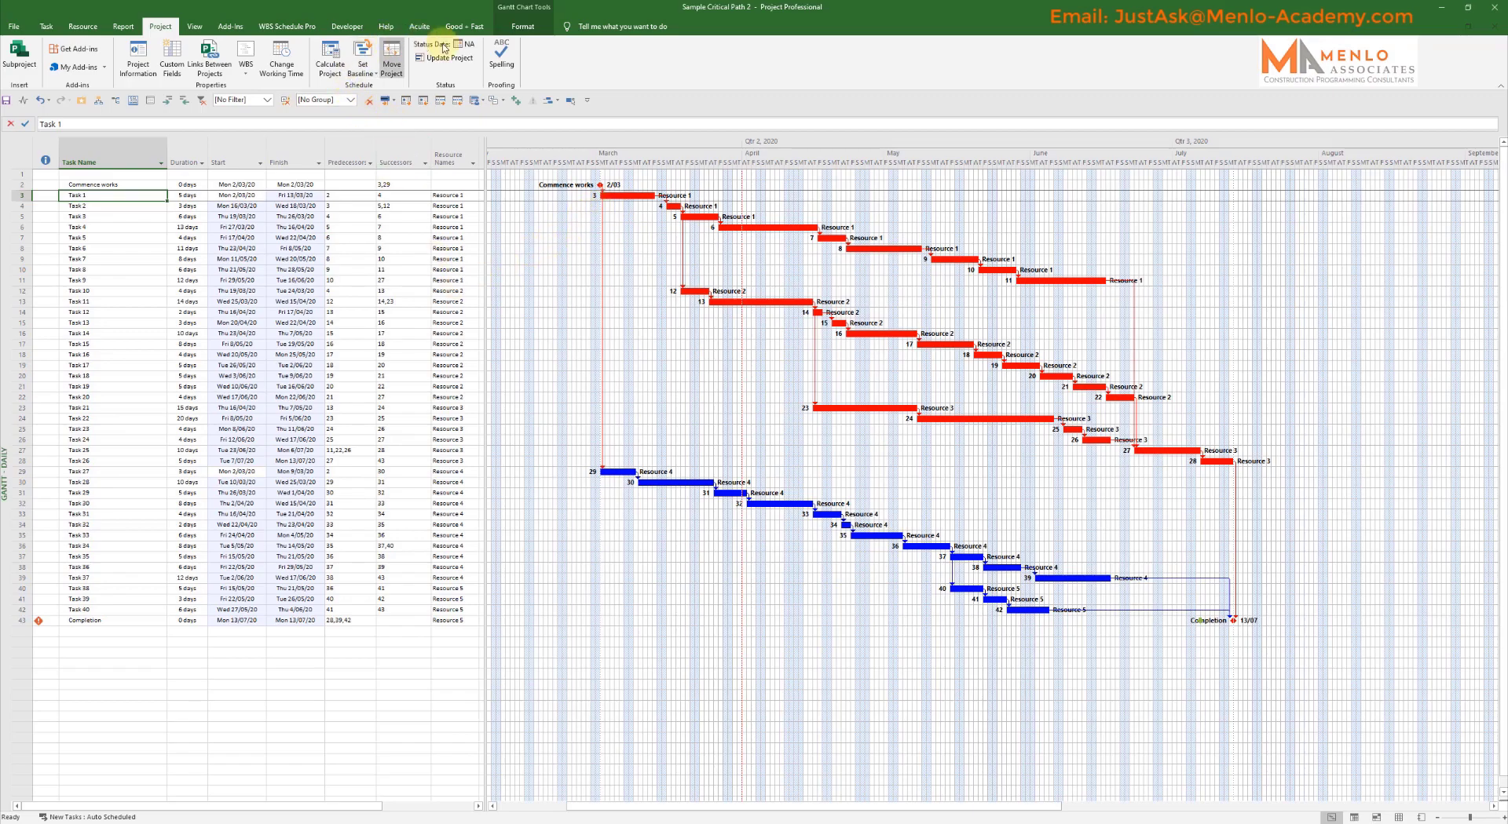
- Display the Task Form details for Task 1, check the resource's work hours, and hide the form again
{"action": "left_click", "coordinate": [197, 27]}
{"action": "left_click", "coordinate": [604, 58]}
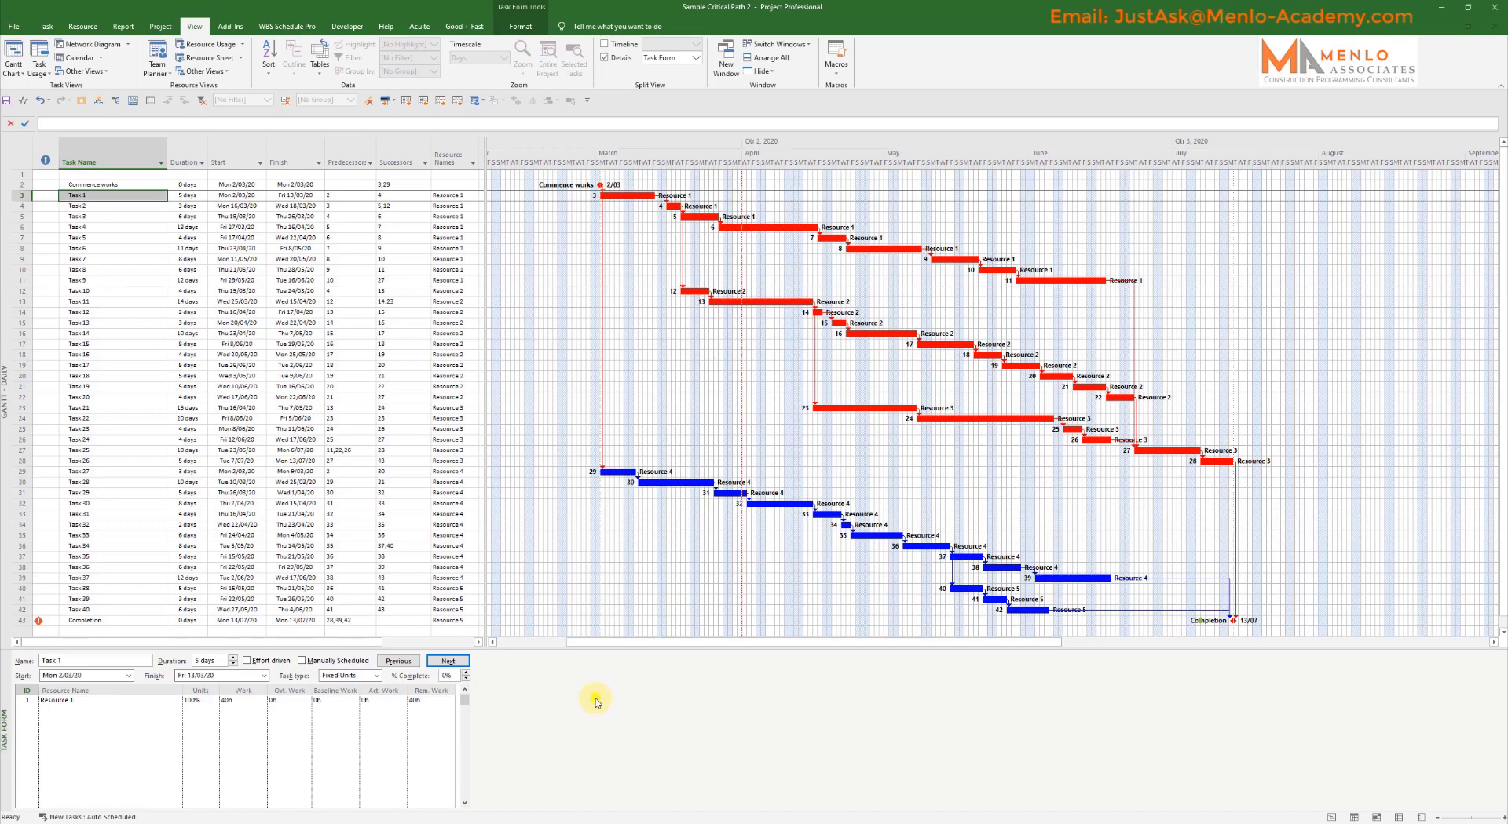
{"action": "right_click", "coordinate": [597, 701]}
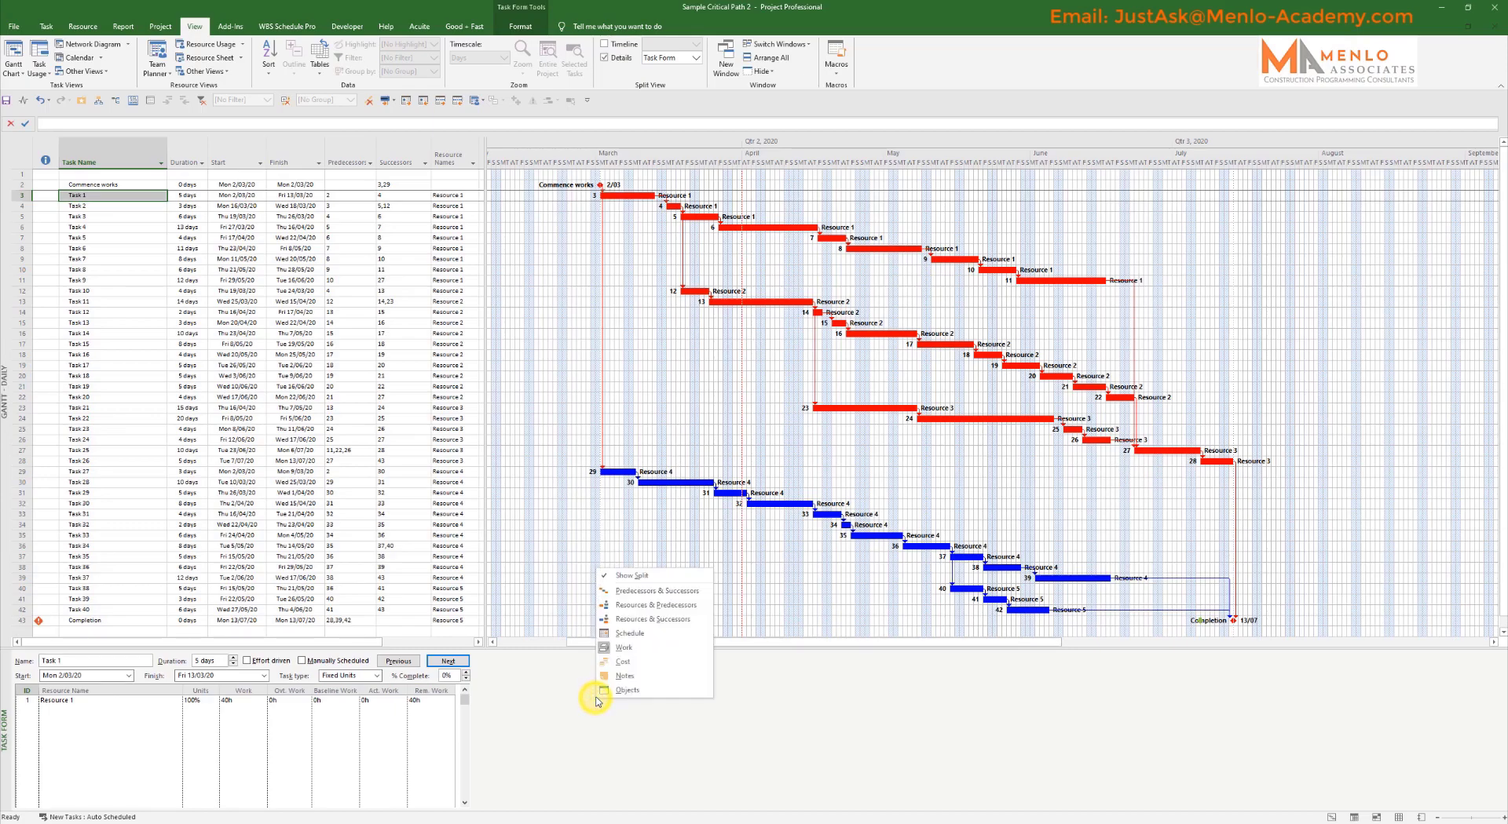
{"action": "left_click", "coordinate": [557, 739]}
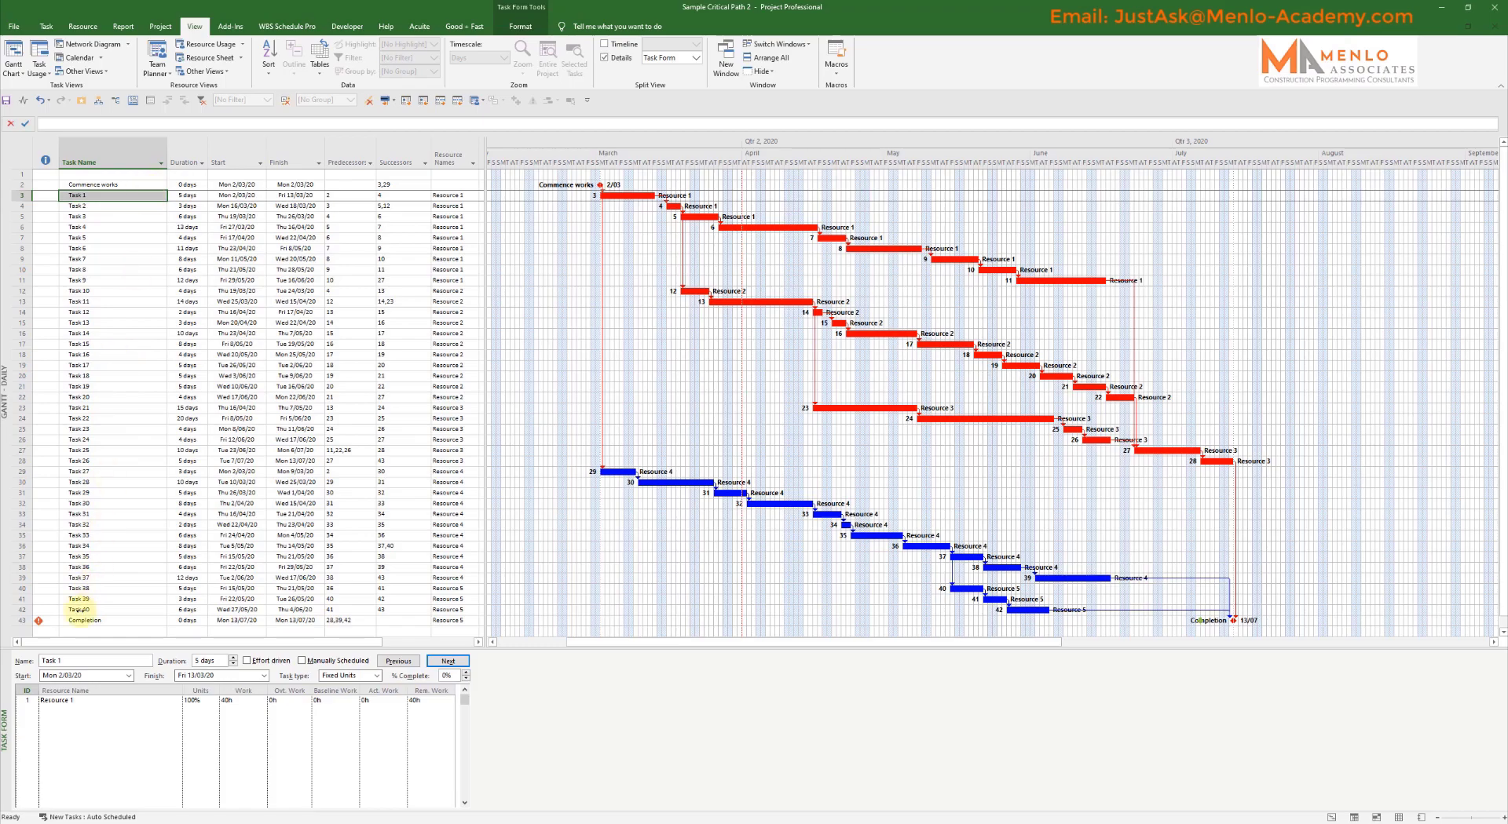
{"action": "left_click", "coordinate": [245, 701]}
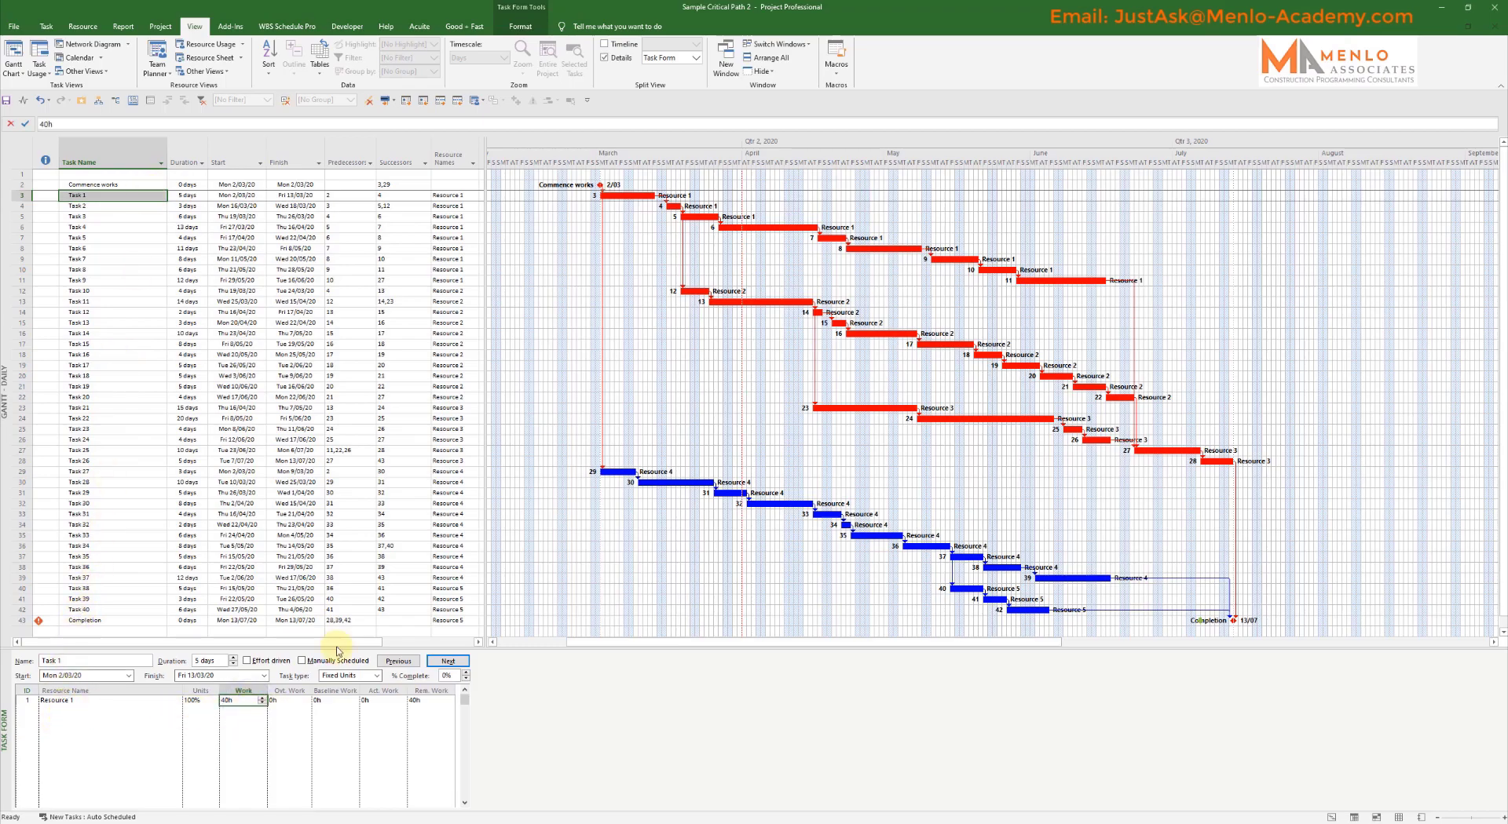
{"action": "mouse_move", "coordinate": [630, 194]}
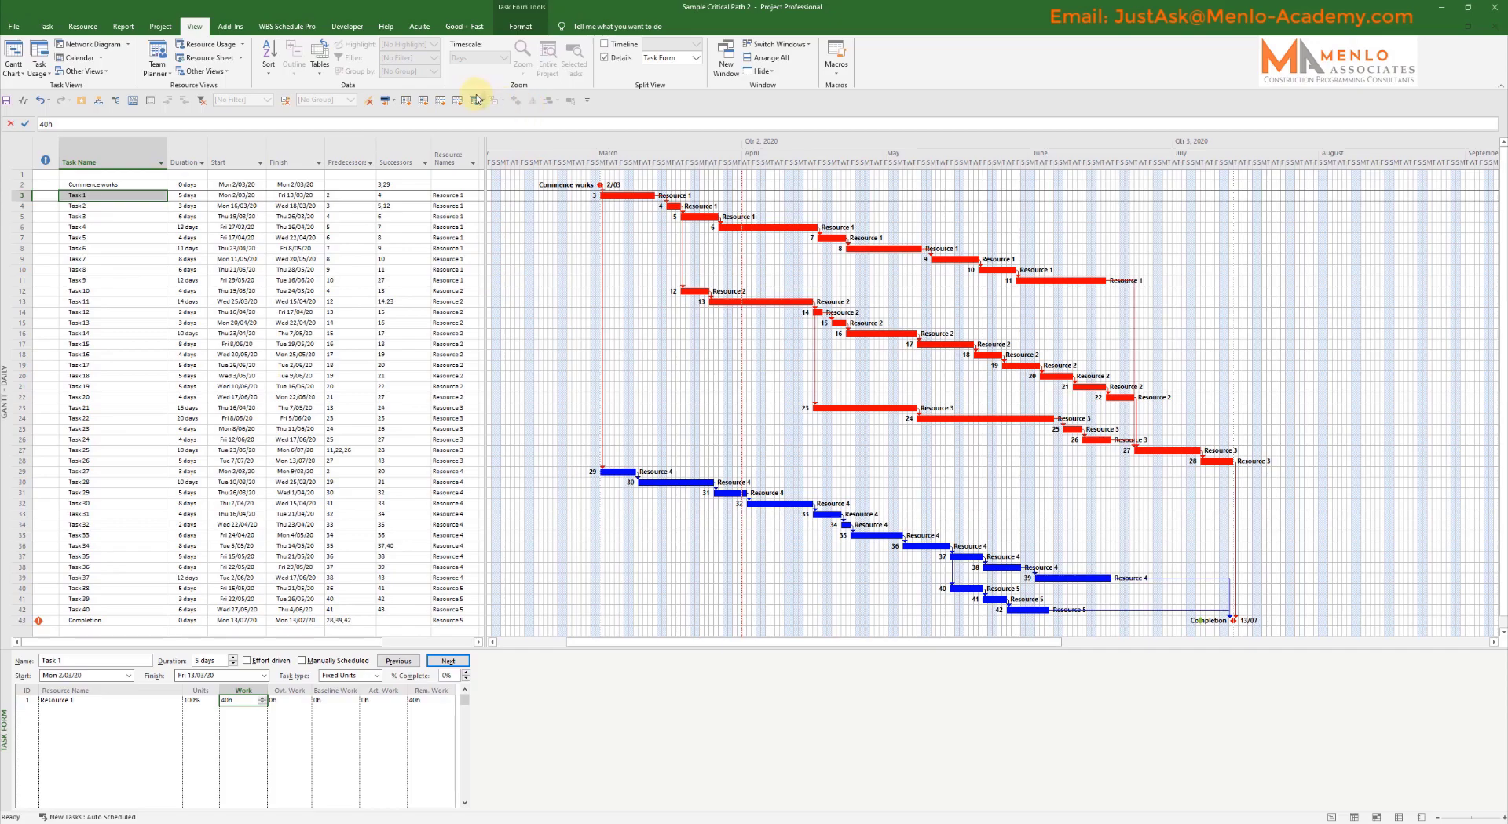
{"action": "left_click", "coordinate": [609, 60]}
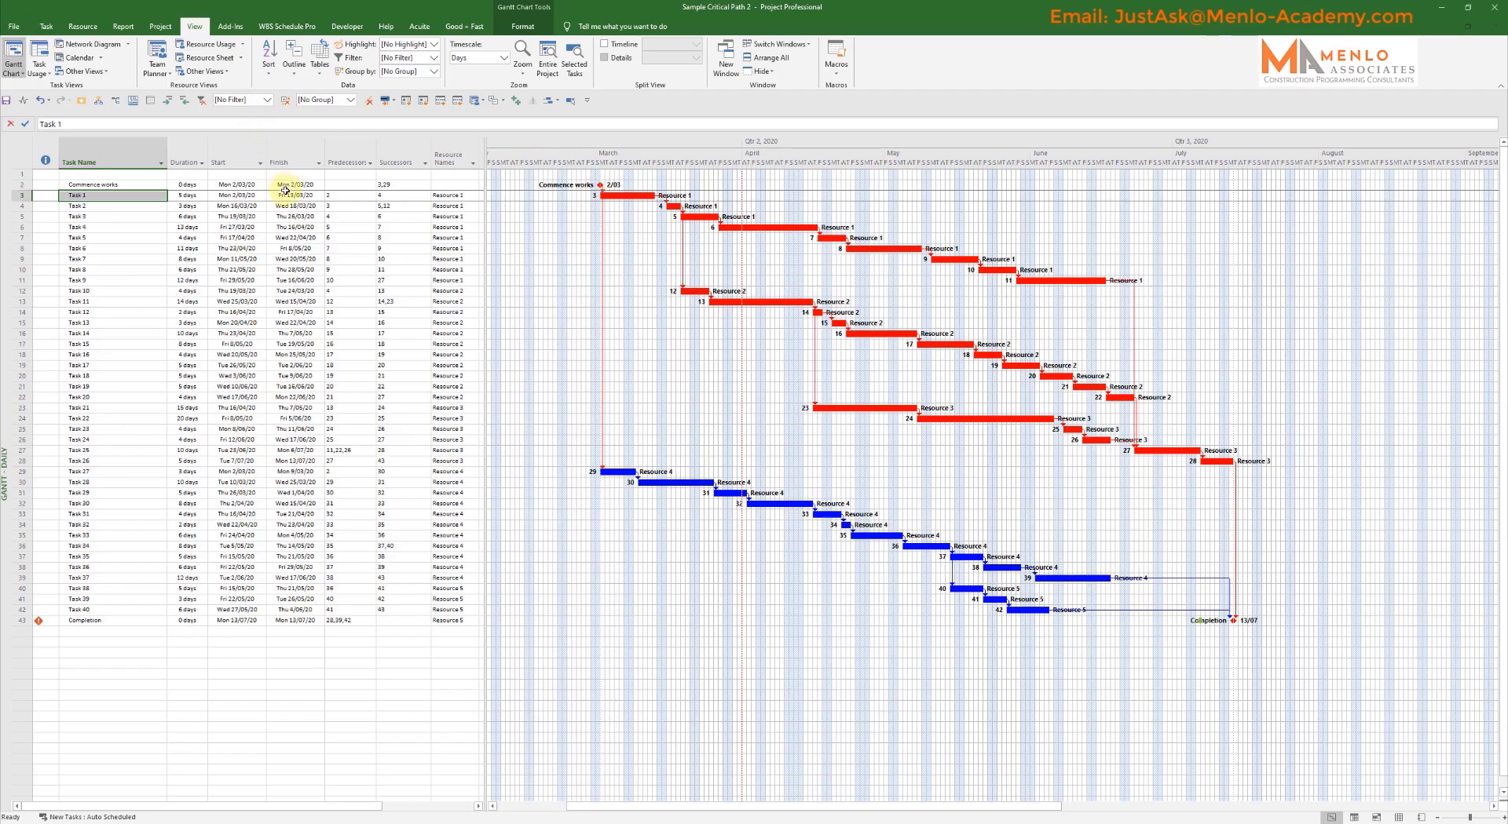
- Undo the 50% exception change to the project calendar
{"action": "right_click", "coordinate": [558, 230]}
{"action": "left_click", "coordinate": [552, 227]}
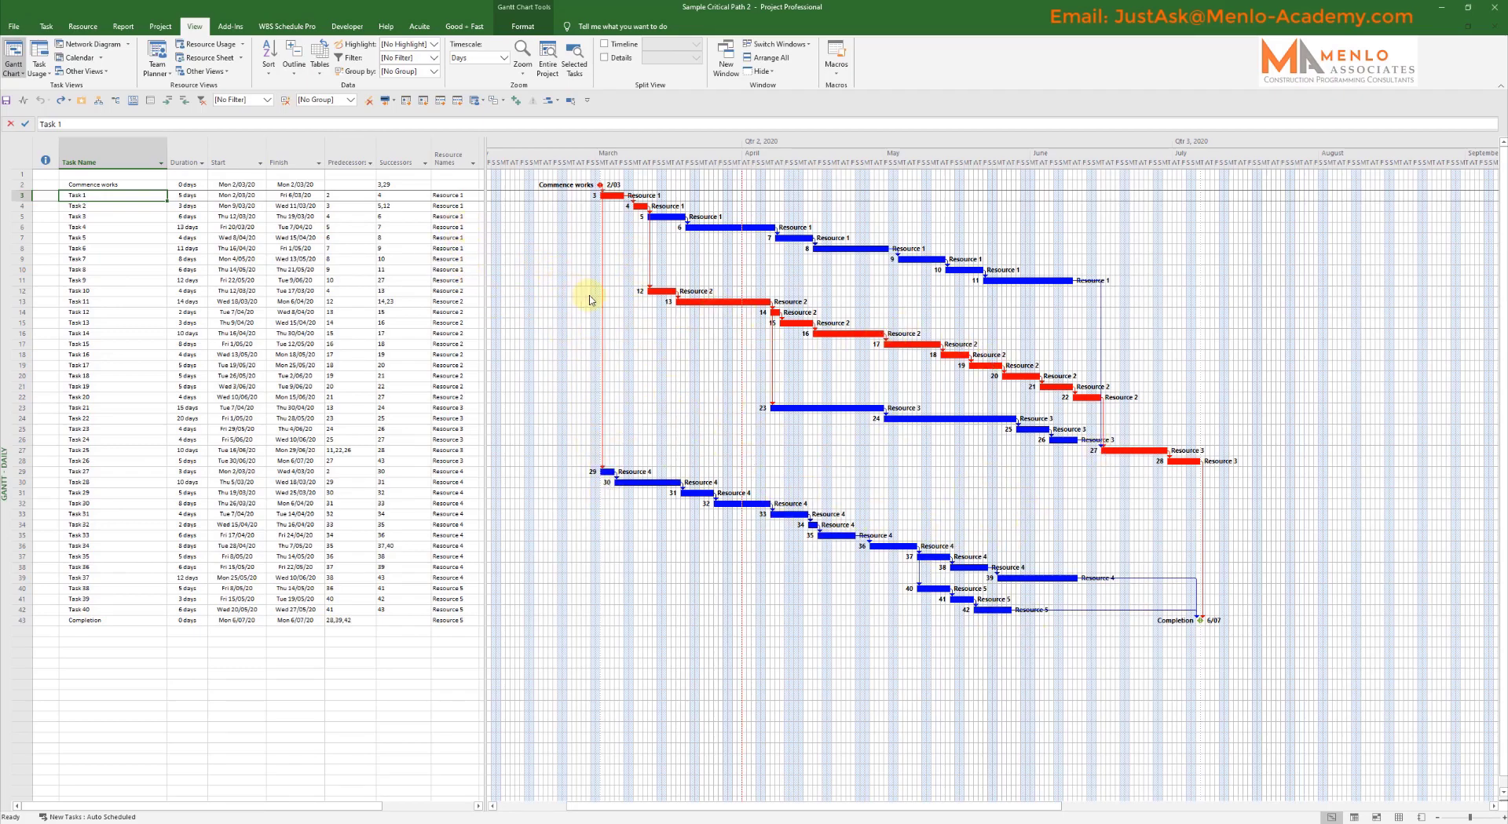
- Add an exception named "Covid 19 Lockdown 1" to the Standard project calendar, below the existing holidays
{"action": "left_click", "coordinate": [166, 26]}
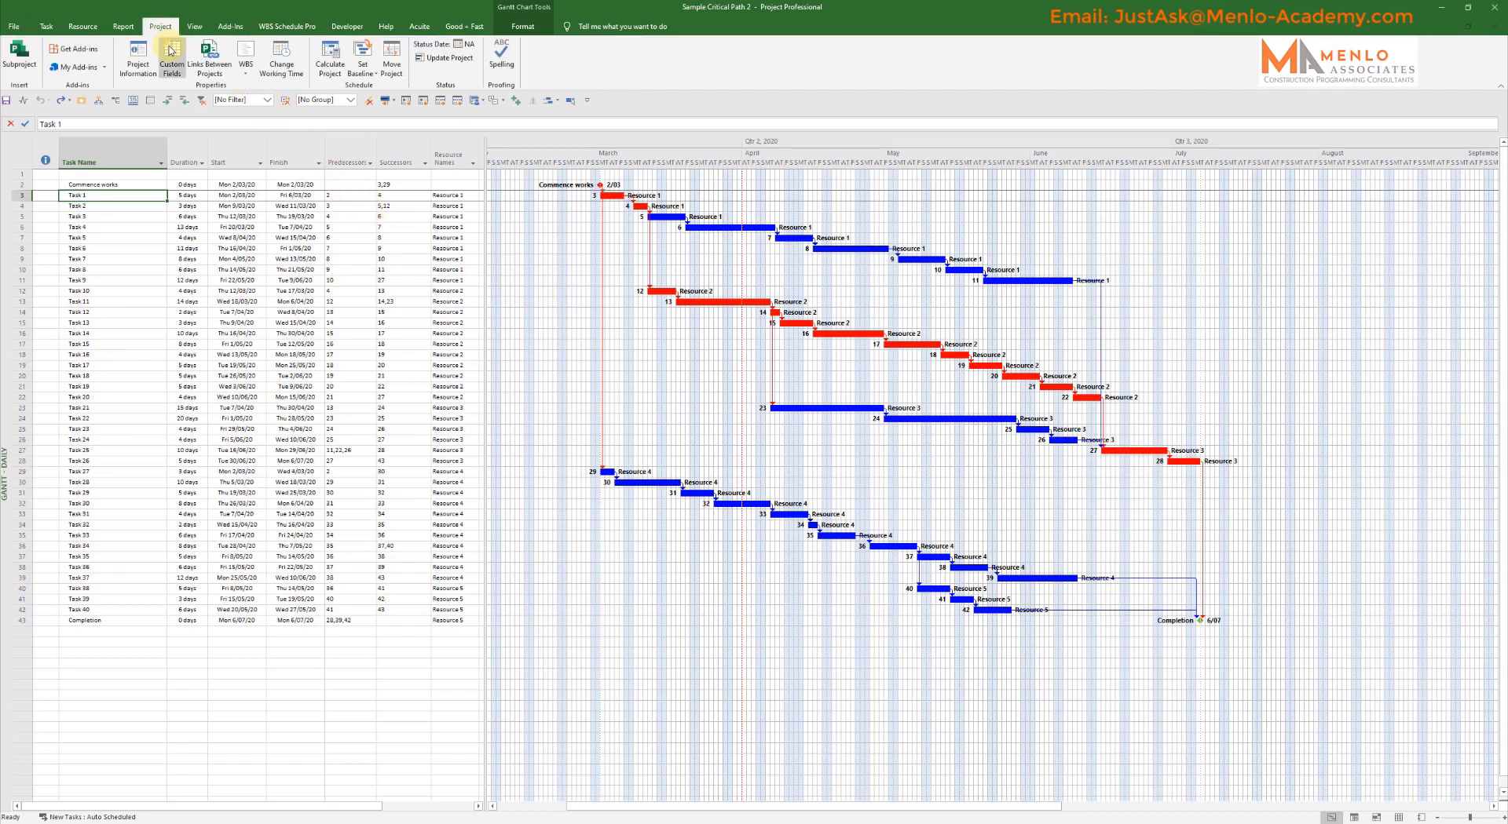
{"action": "left_click", "coordinate": [281, 55]}
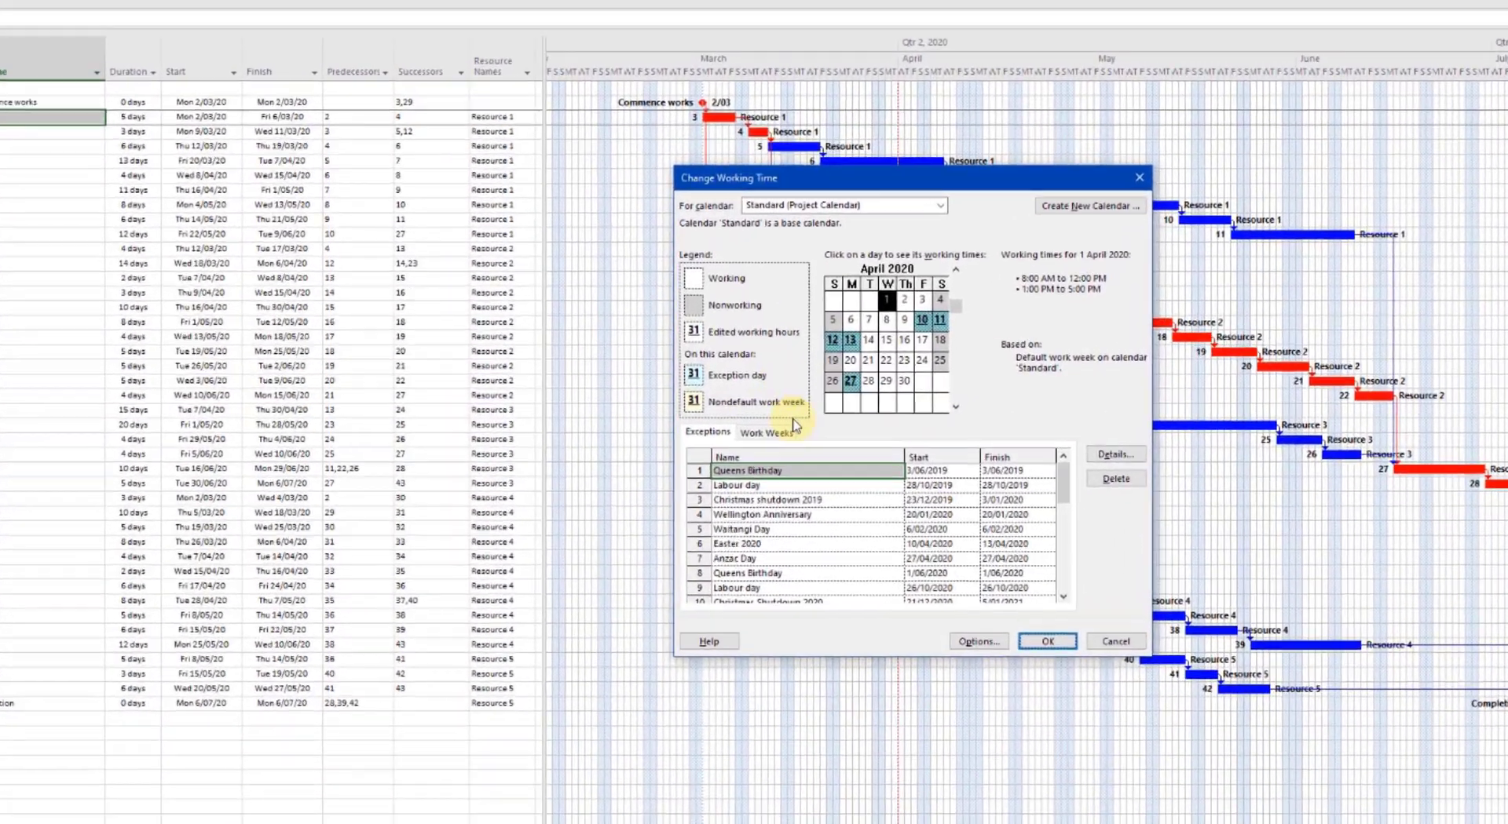
{"action": "left_click_drag", "start_coordinate": [1049, 483], "coordinate": [1054, 537]}
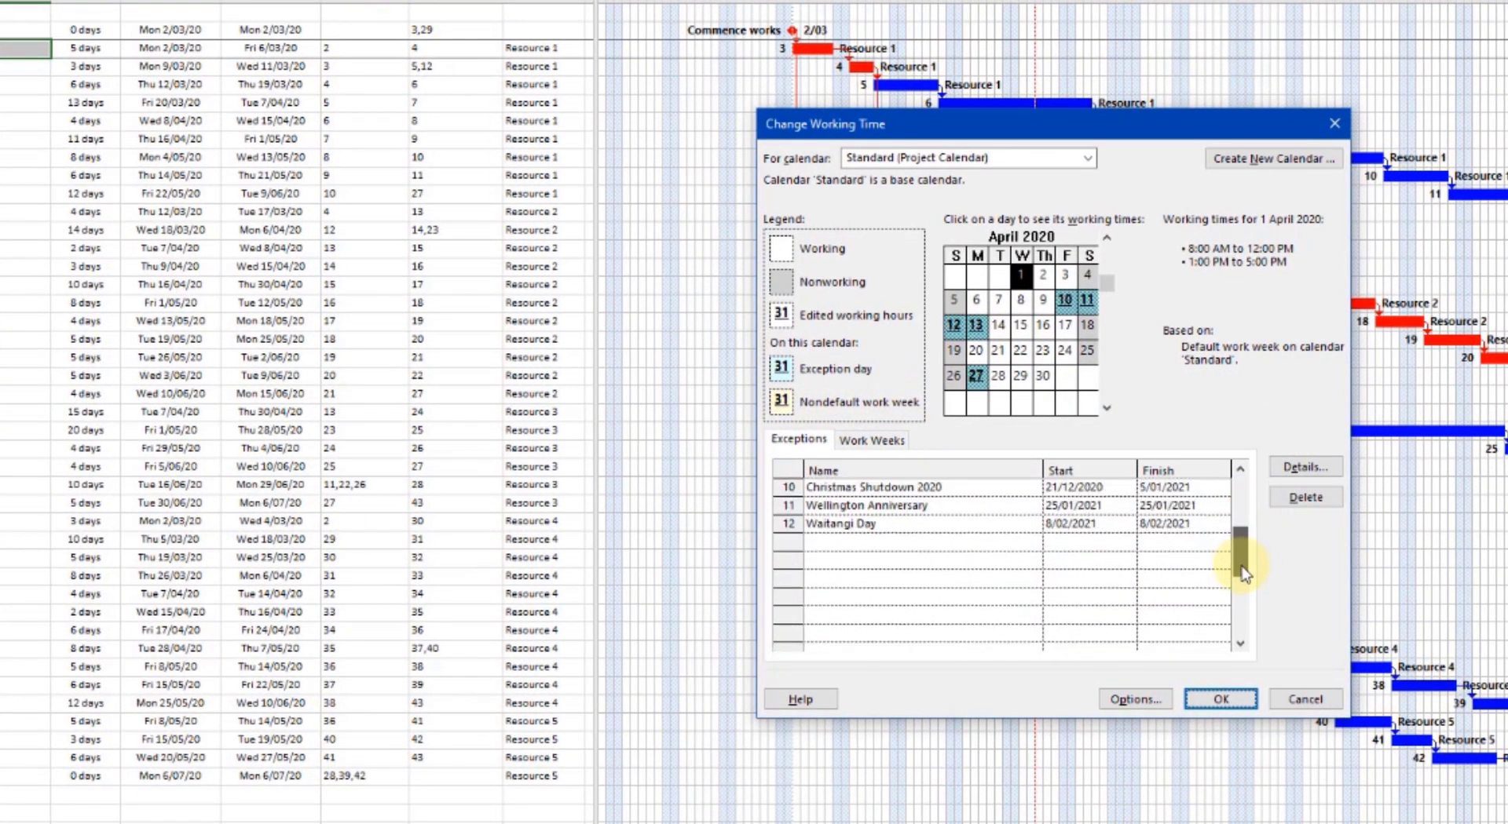
{"action": "left_click", "coordinate": [858, 541]}
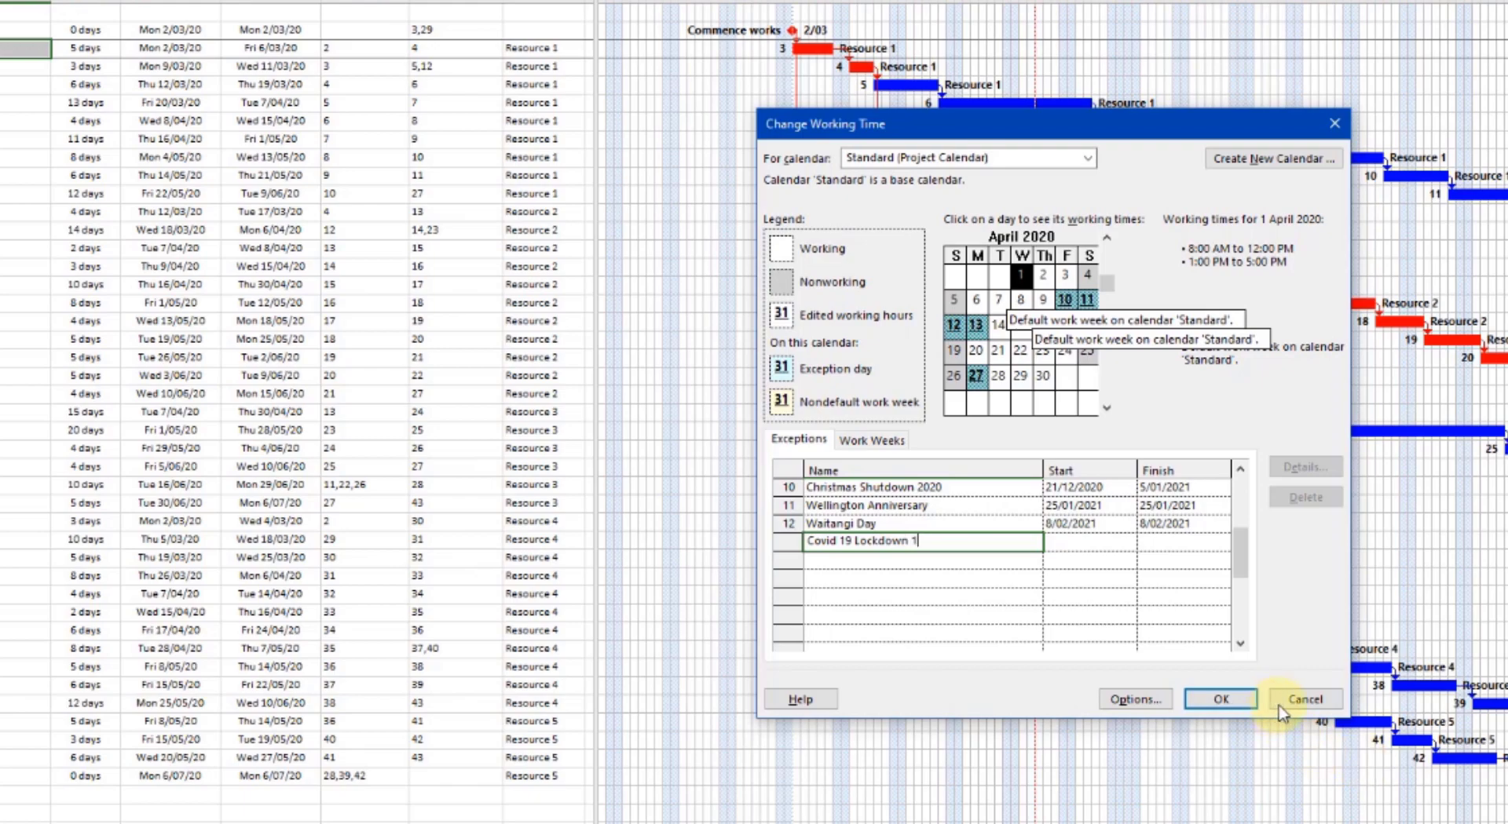
- Set the Covid 19 Lockdown 1 exception to start on 26/03/2020 and finish on 9/04/2020
{"action": "left_click", "coordinate": [1101, 542]}
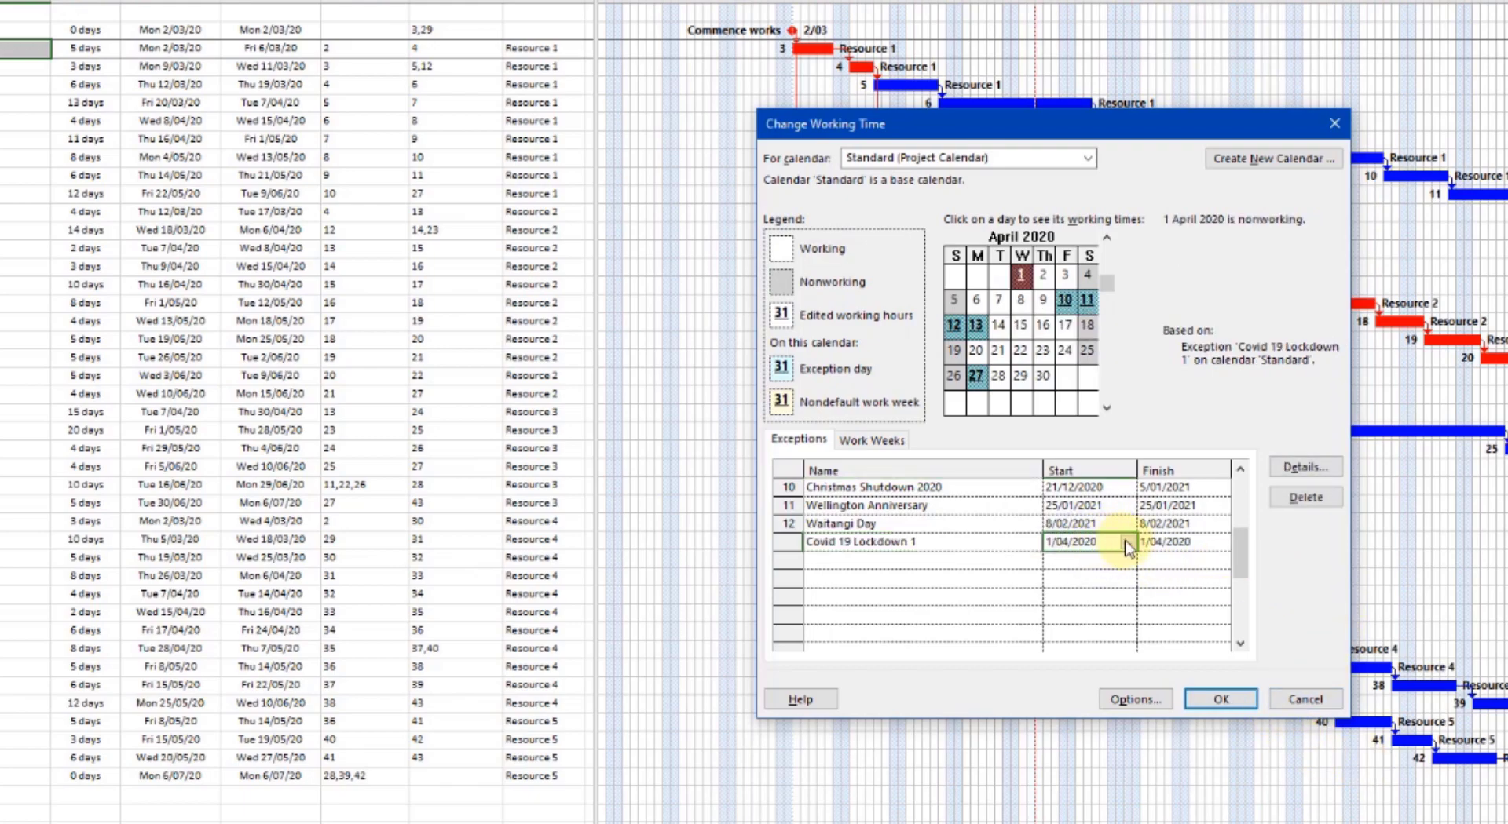
{"action": "left_click", "coordinate": [1127, 541]}
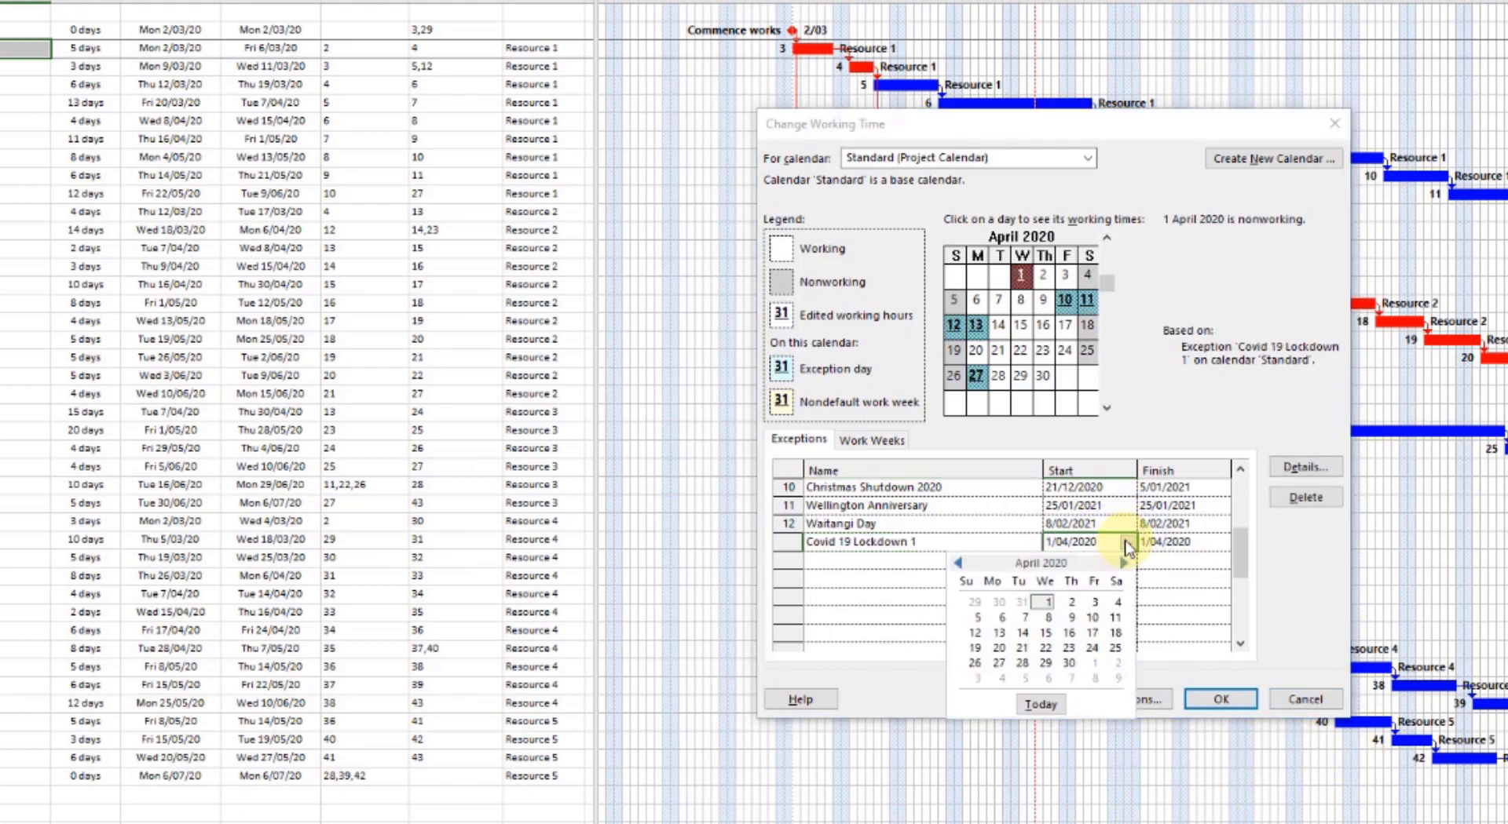
{"action": "left_click", "coordinate": [958, 563]}
{"action": "left_click", "coordinate": [1070, 649]}
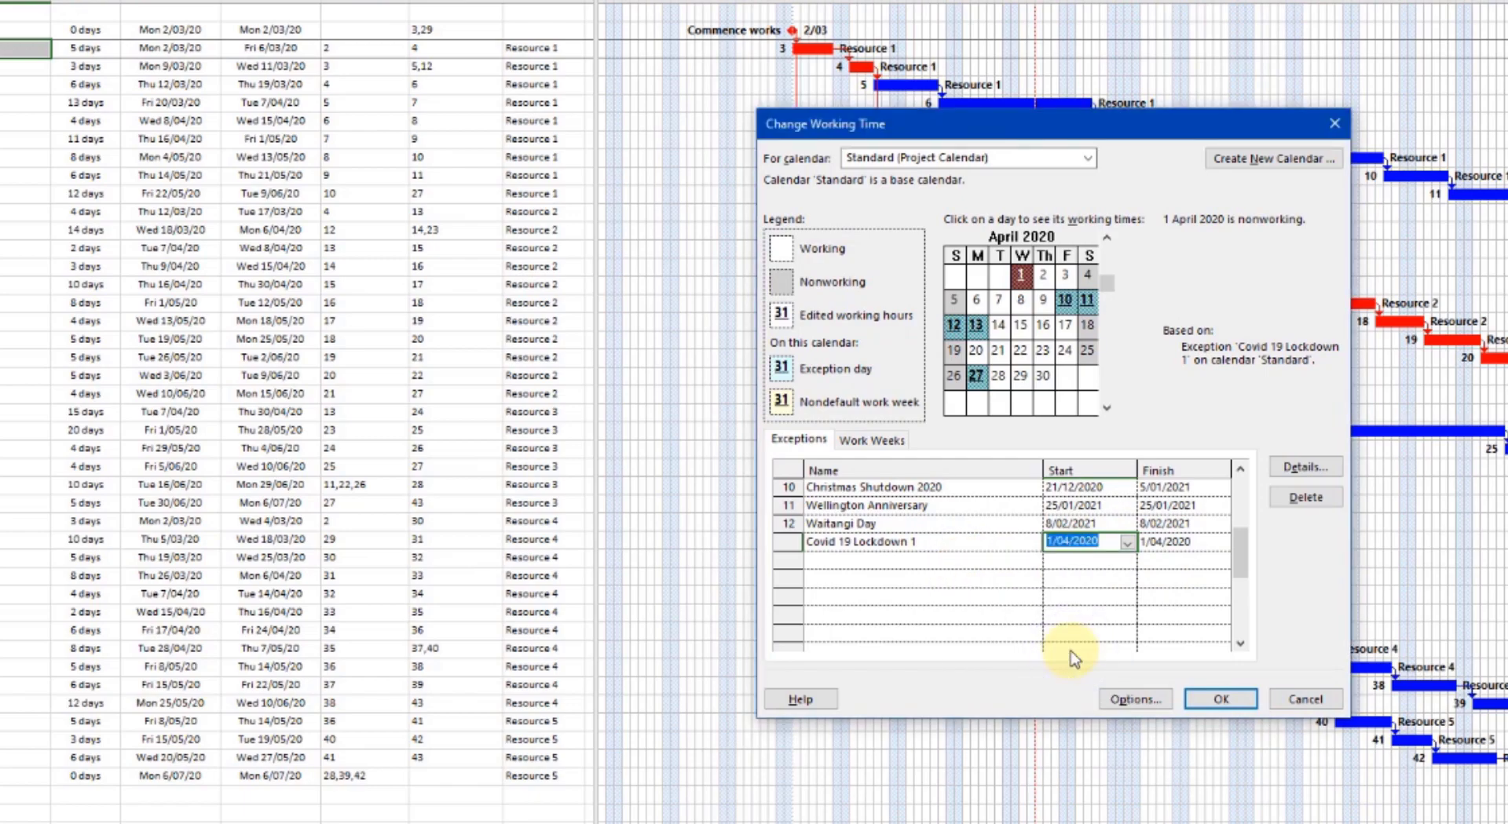
{"action": "left_click", "coordinate": [1217, 554]}
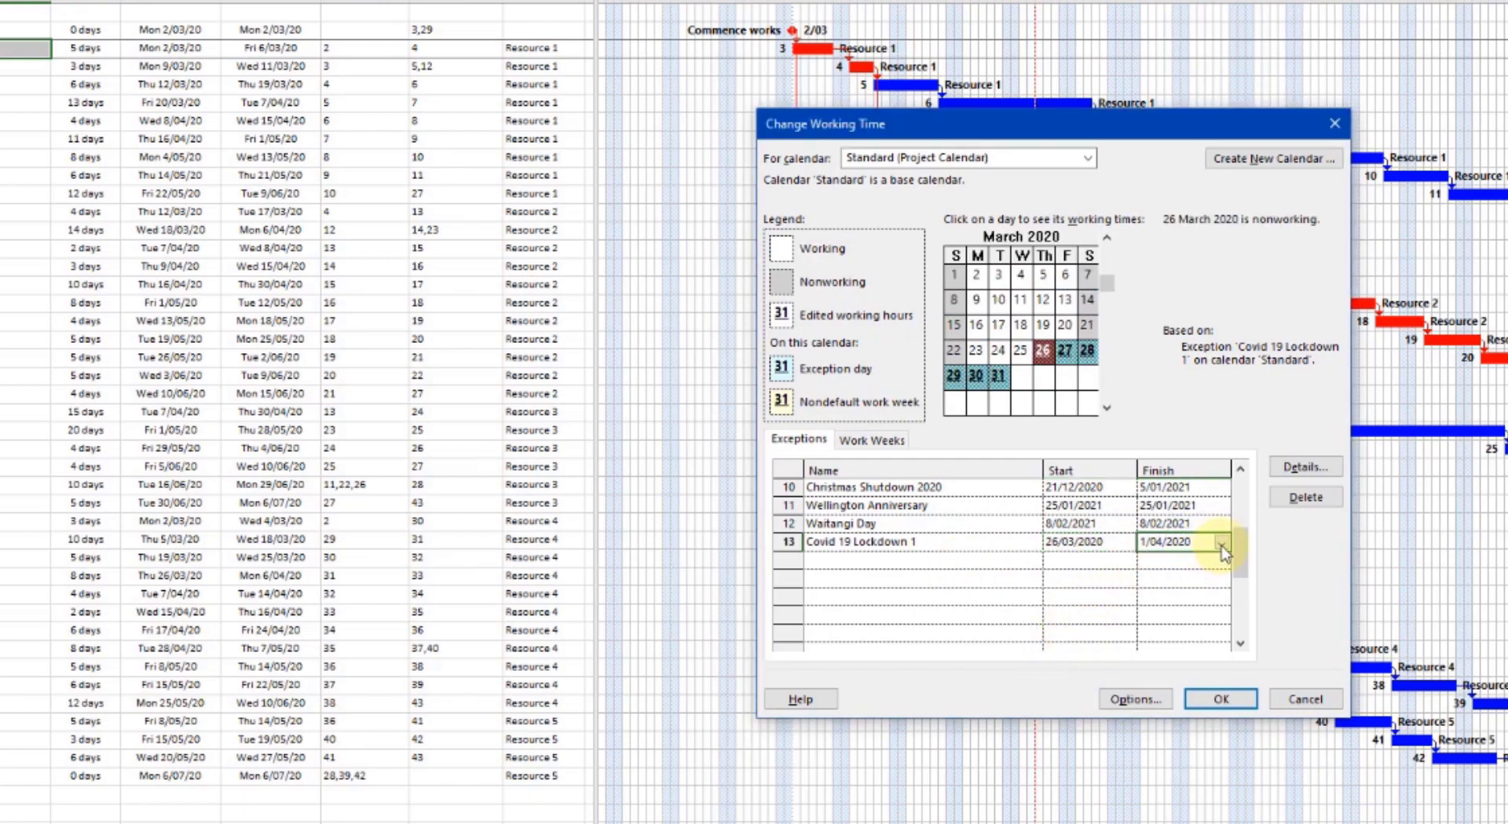
{"action": "left_click", "coordinate": [1221, 545]}
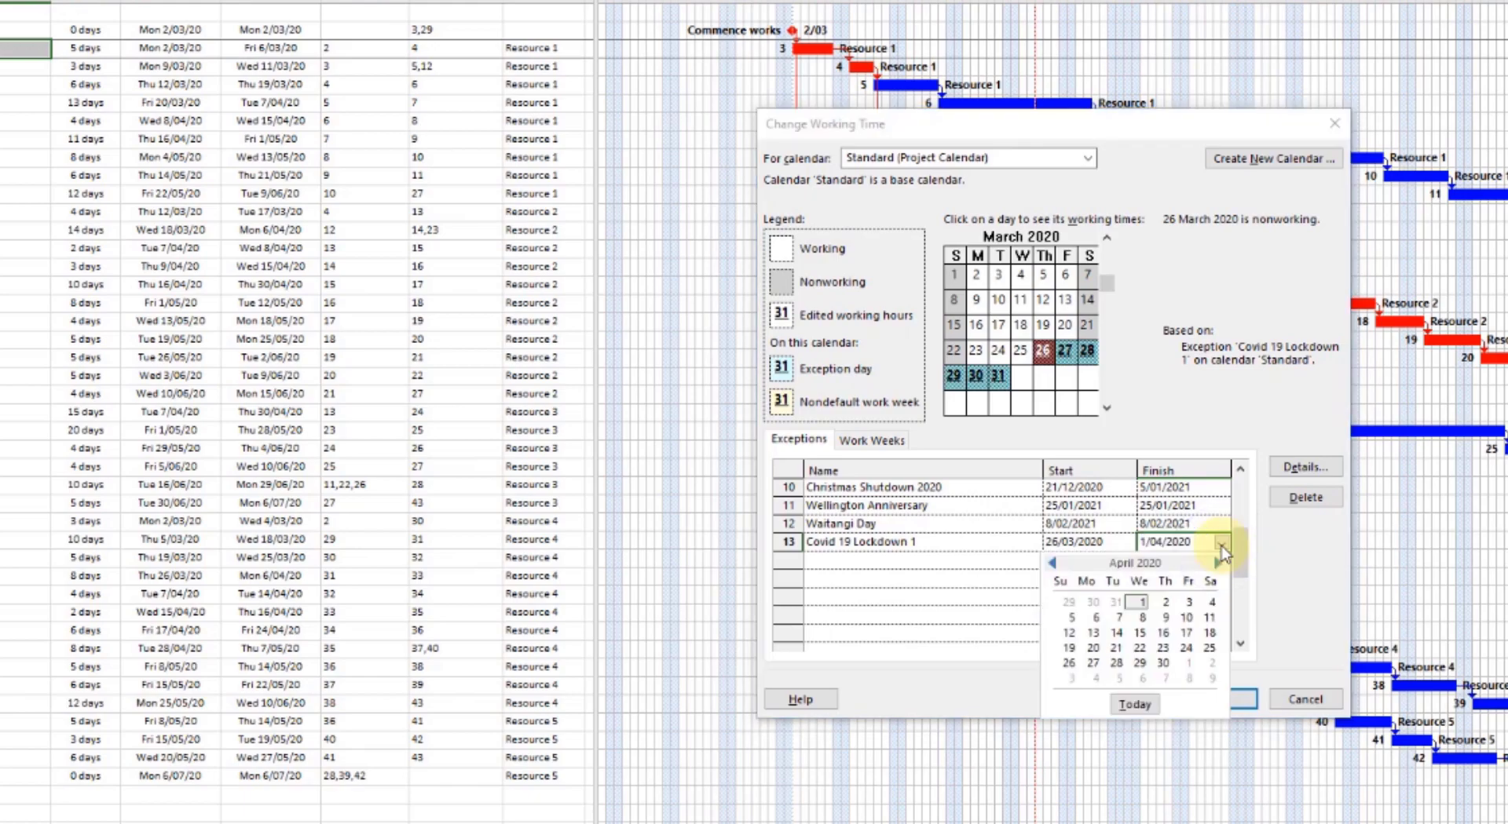
{"action": "left_click", "coordinate": [1166, 619]}
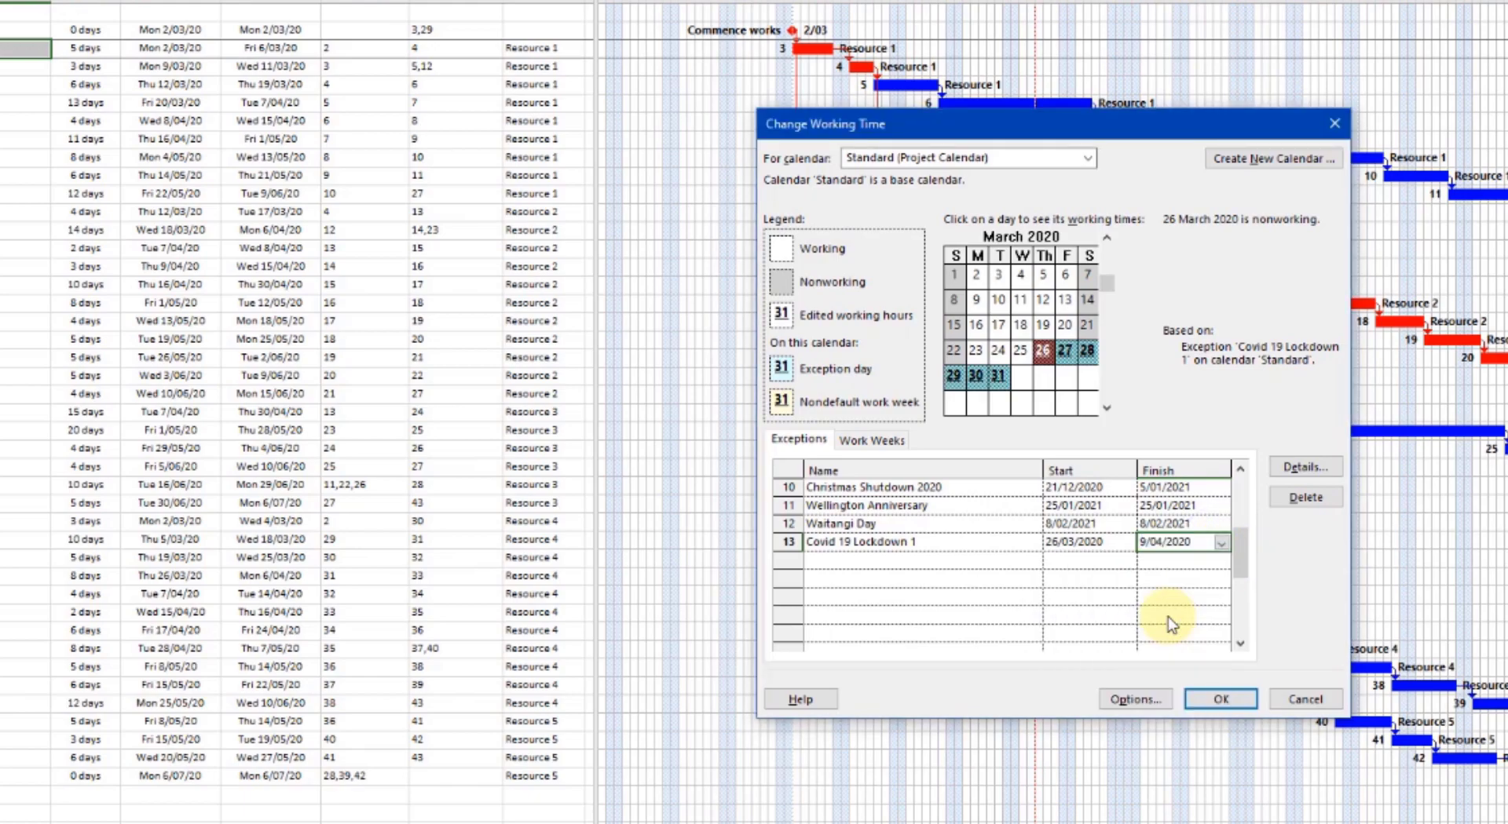
- Add a second lockdown exception named "Covid 2" running from 14/04/2020 to 22/04/2020
{"action": "left_click", "coordinate": [894, 561]}
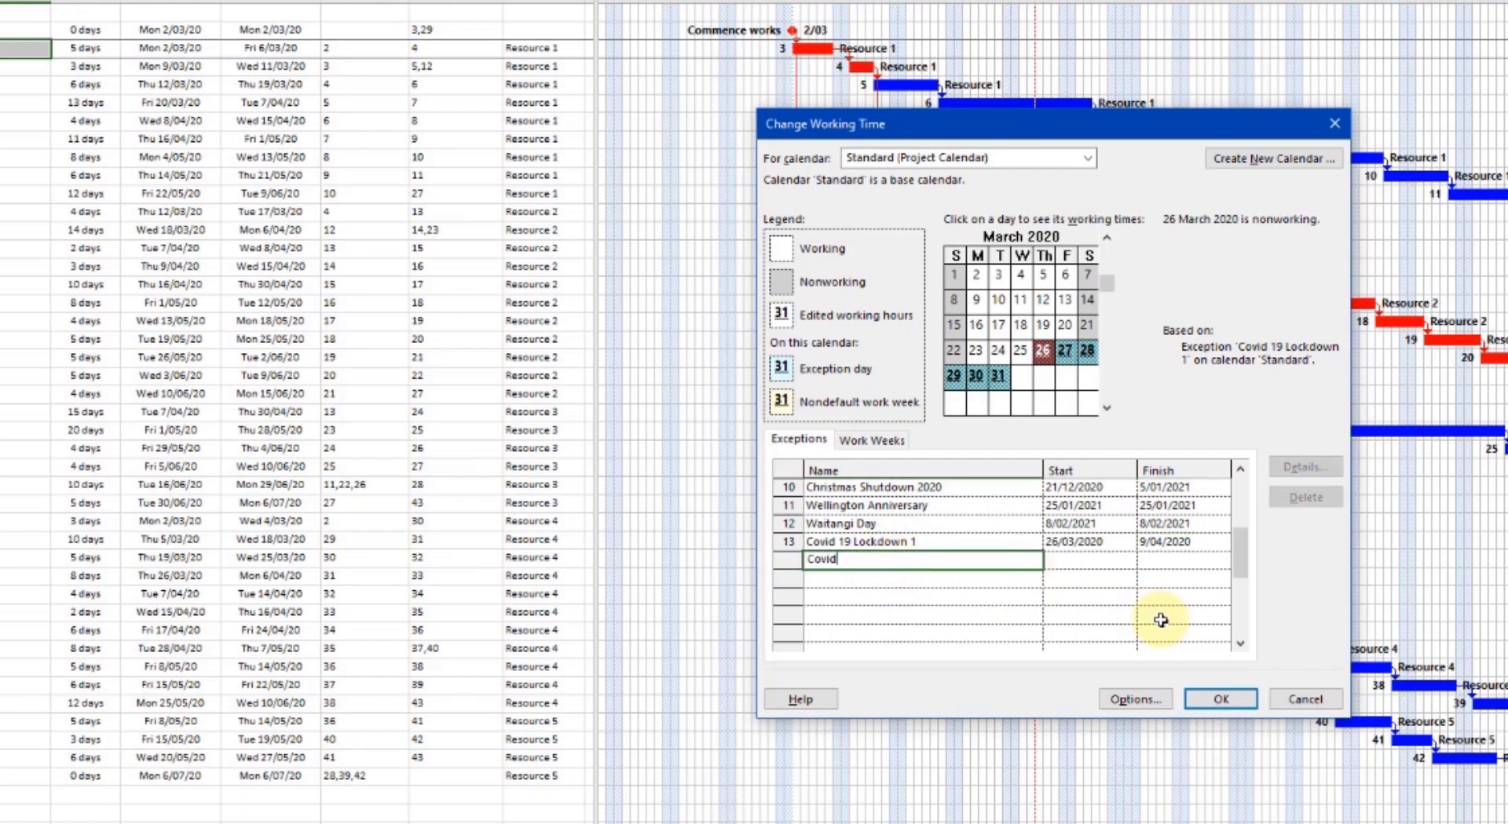
{"action": "left_click", "coordinate": [1094, 561]}
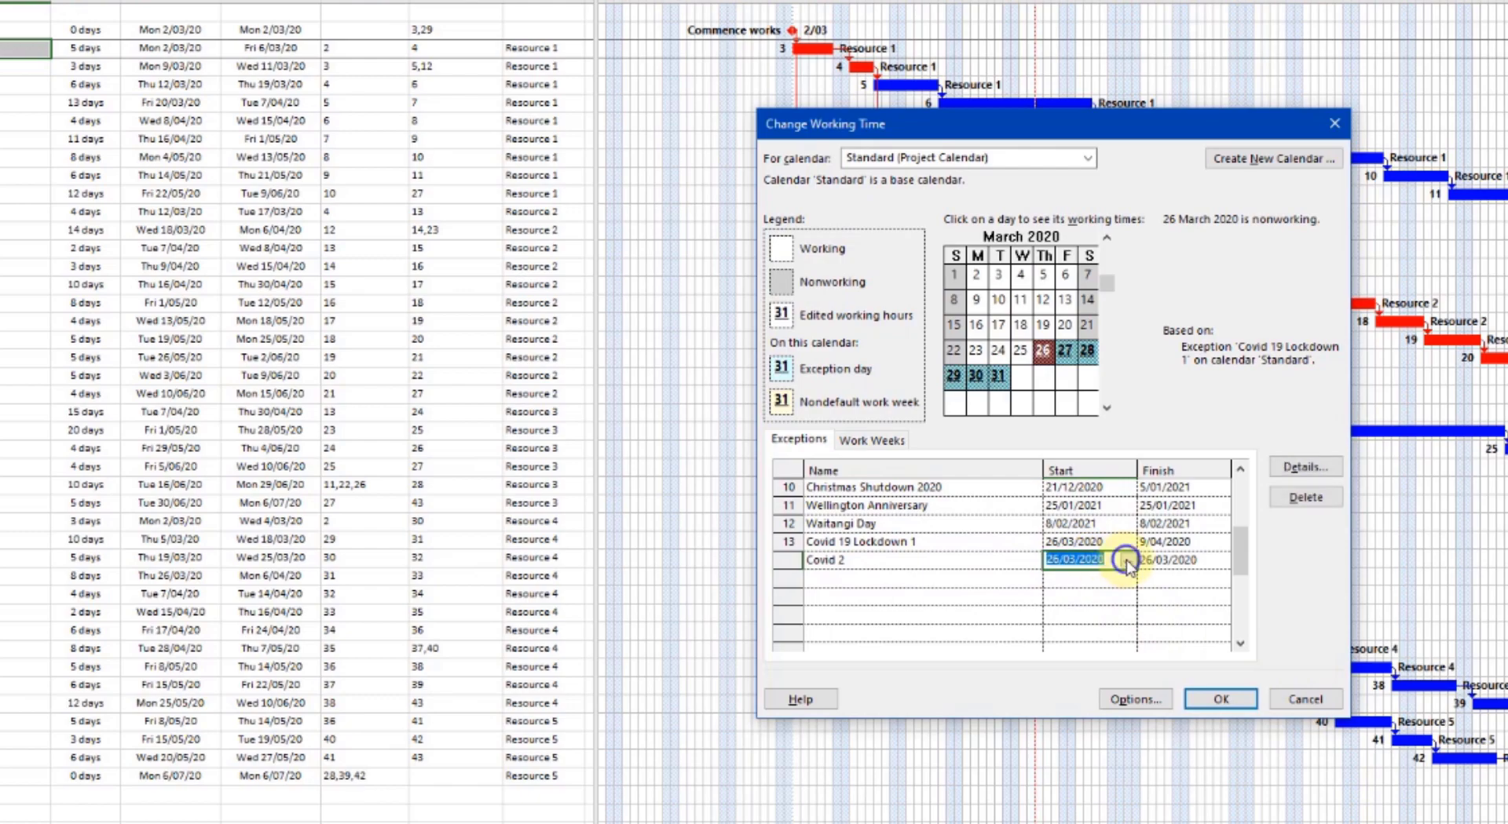
{"action": "left_click", "coordinate": [1126, 561]}
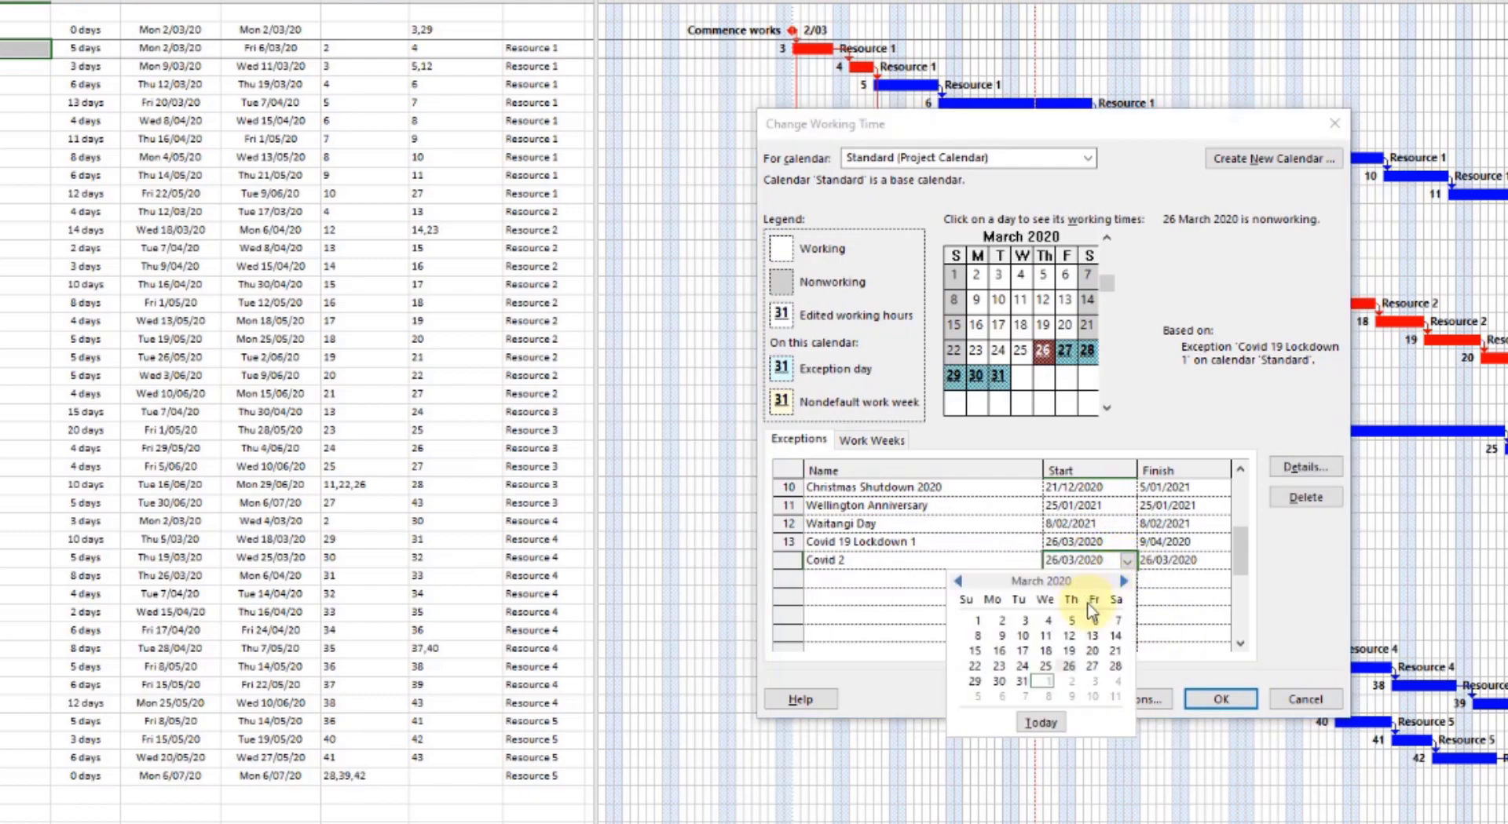
{"action": "left_click", "coordinate": [1126, 582]}
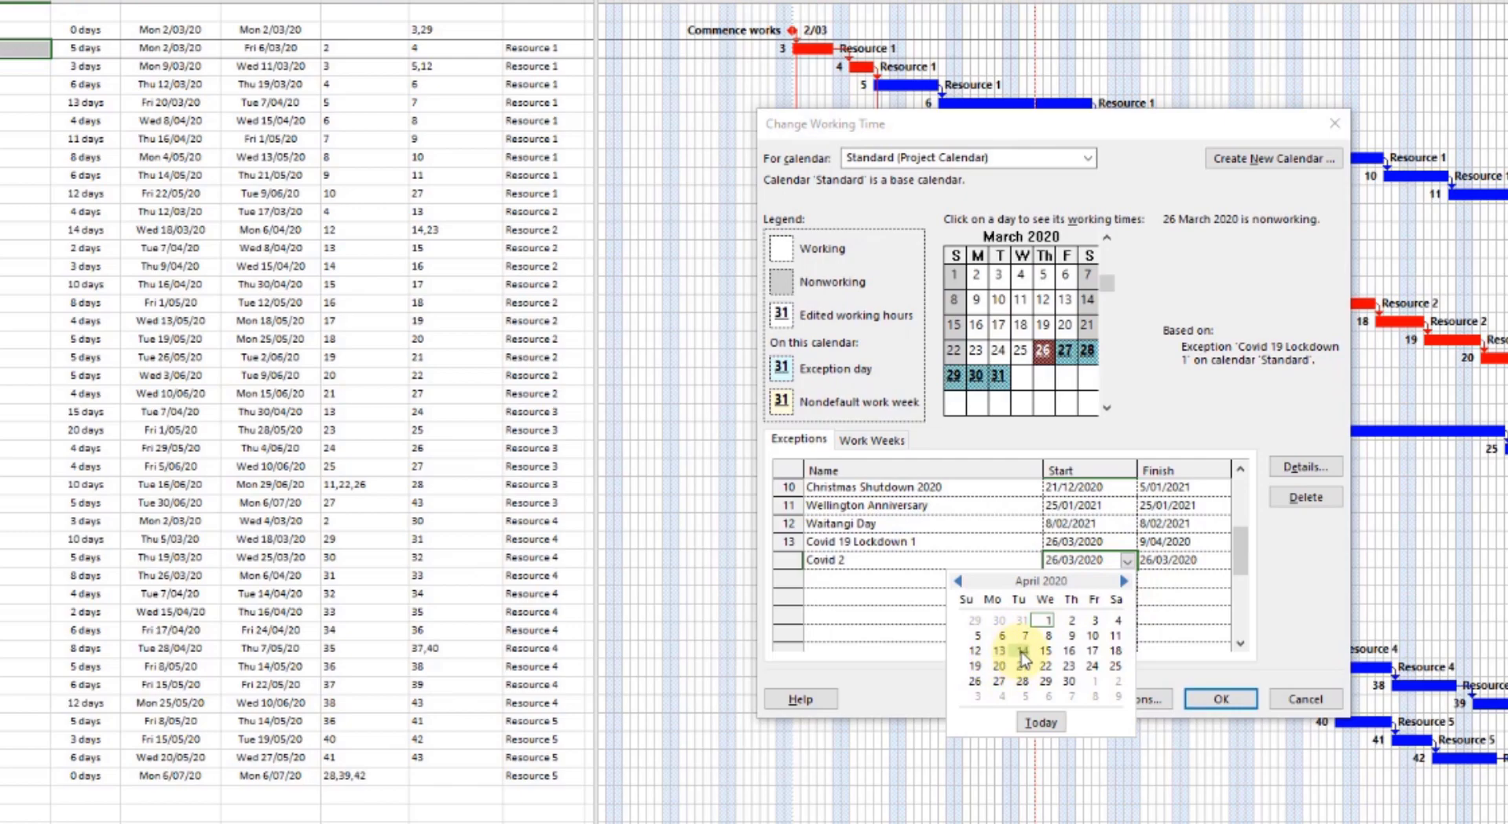
{"action": "left_click", "coordinate": [1023, 658]}
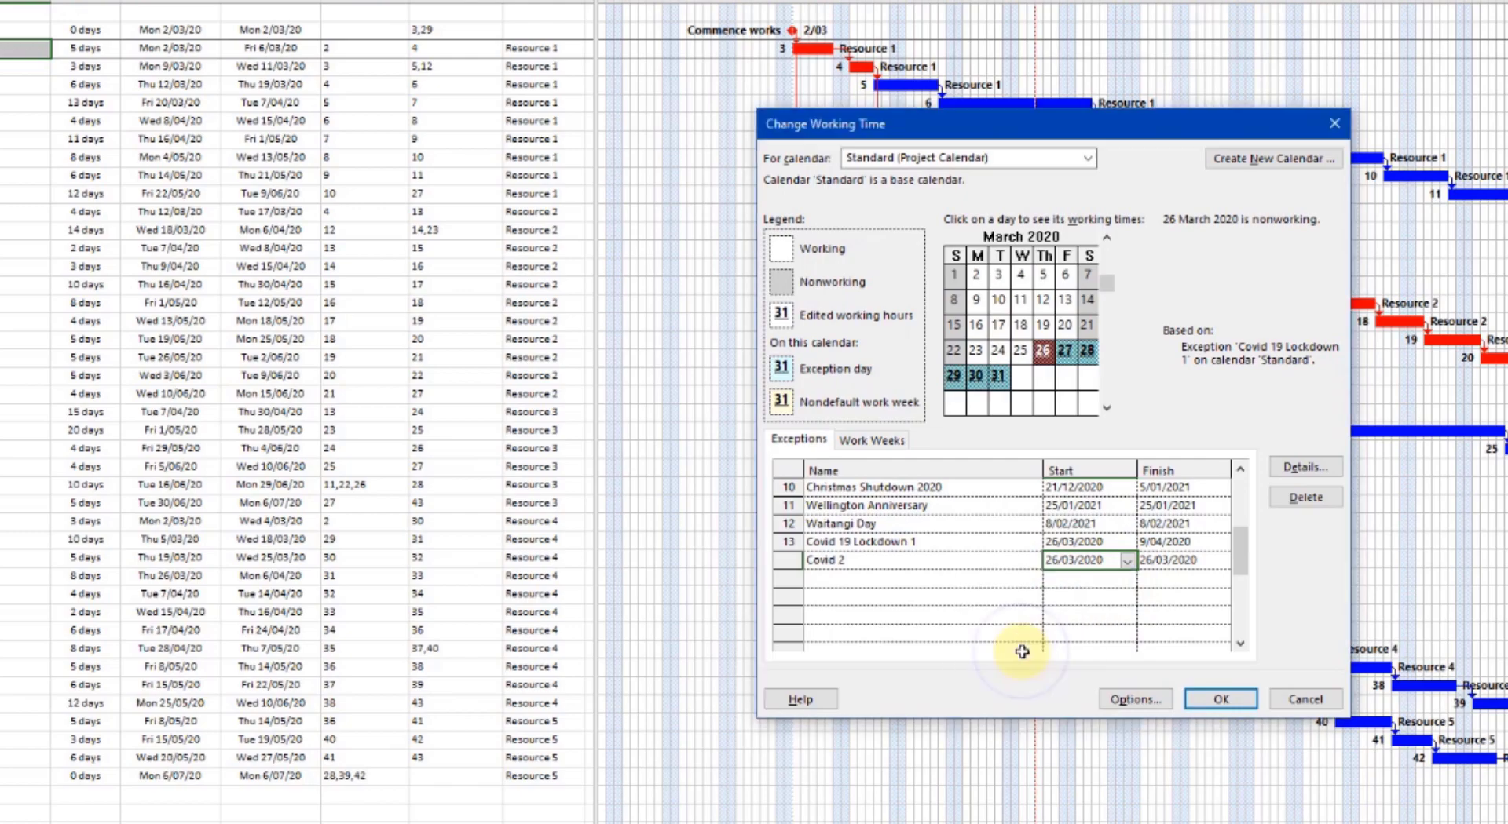
{"action": "left_click", "coordinate": [1206, 561]}
{"action": "left_click", "coordinate": [1221, 560]}
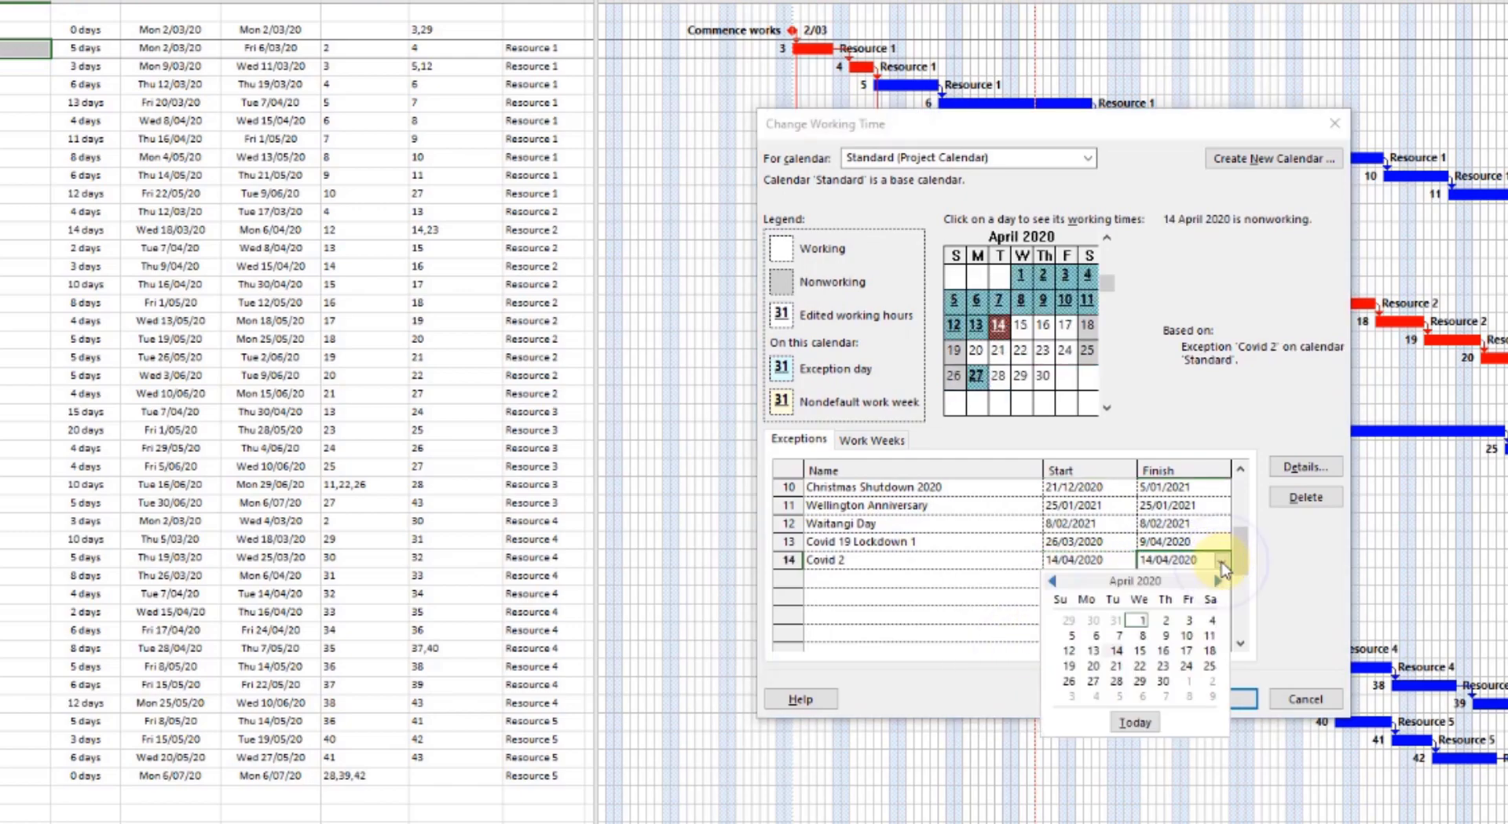
{"action": "left_click", "coordinate": [1139, 666]}
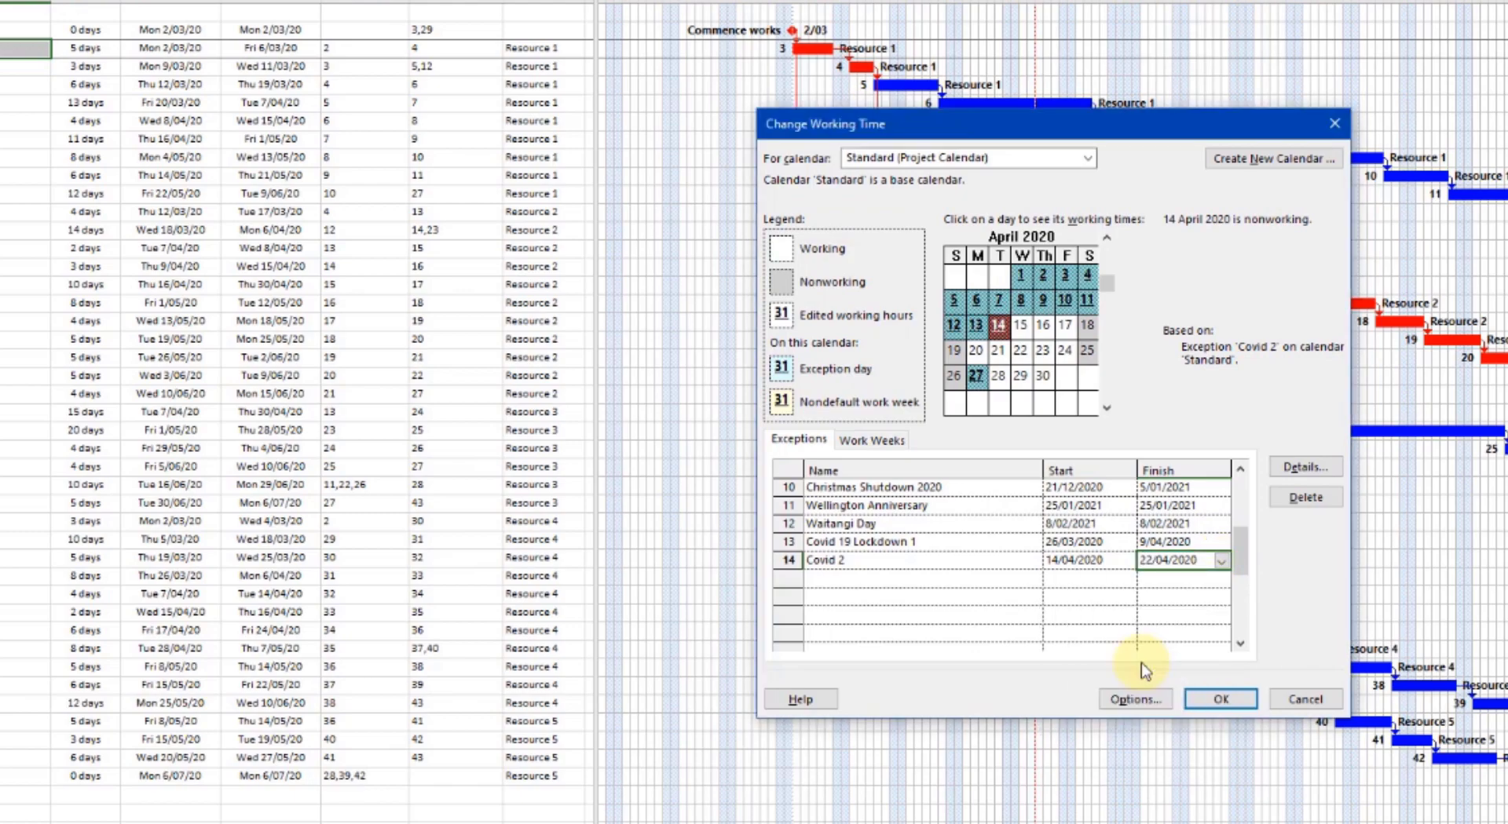
- Check the details of the Covid 2 exception without changing them and apply the calendar changes to the project
{"action": "left_click", "coordinate": [1305, 467]}
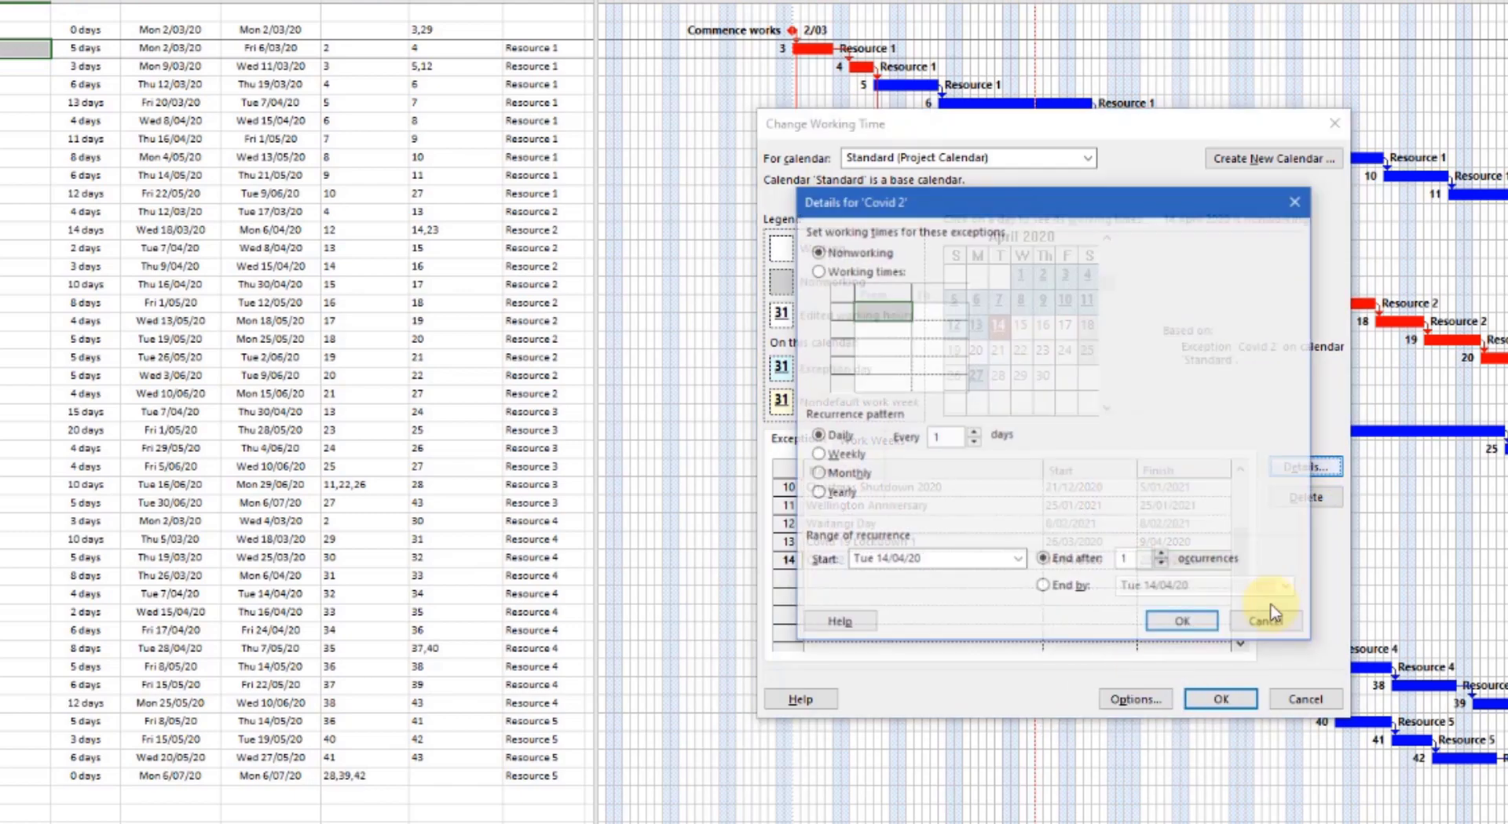
{"action": "left_click", "coordinate": [1250, 626]}
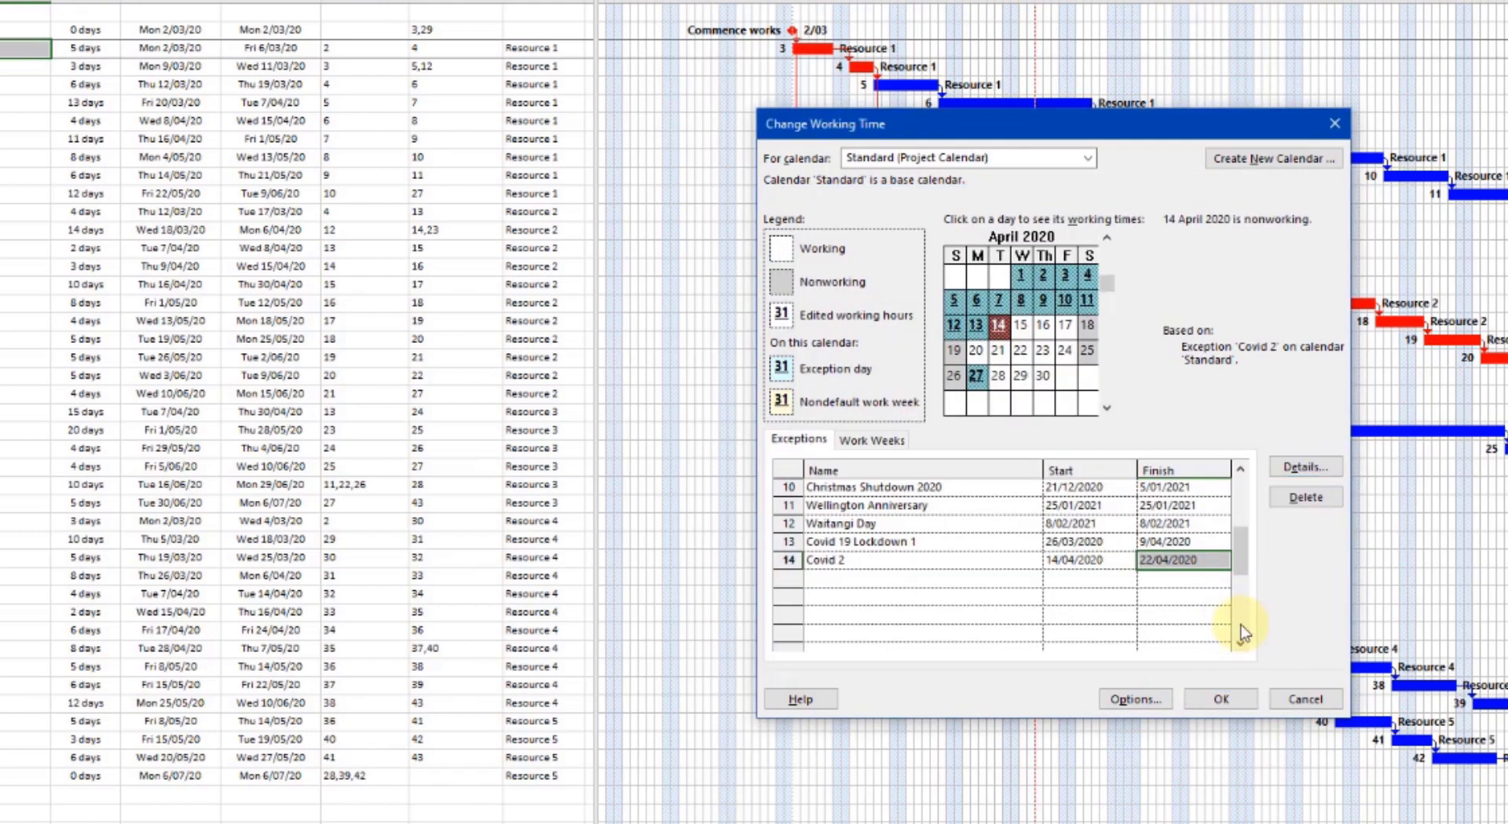
{"action": "left_click", "coordinate": [1221, 699]}
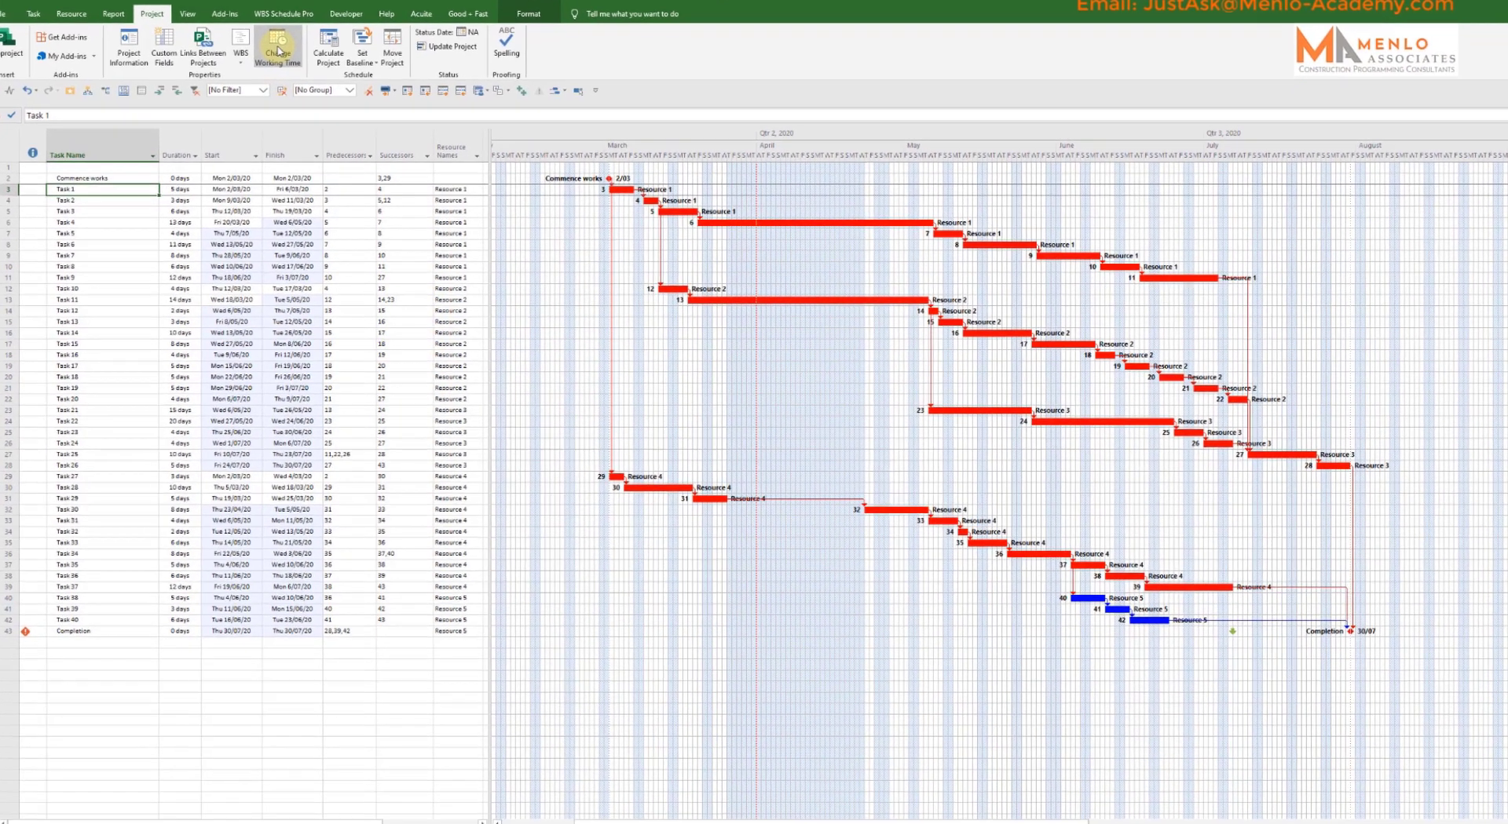
- Reopen the Standard project calendar's working times and add an exception named "25% Ramp down" below the existing entries
{"action": "left_click", "coordinate": [277, 51]}
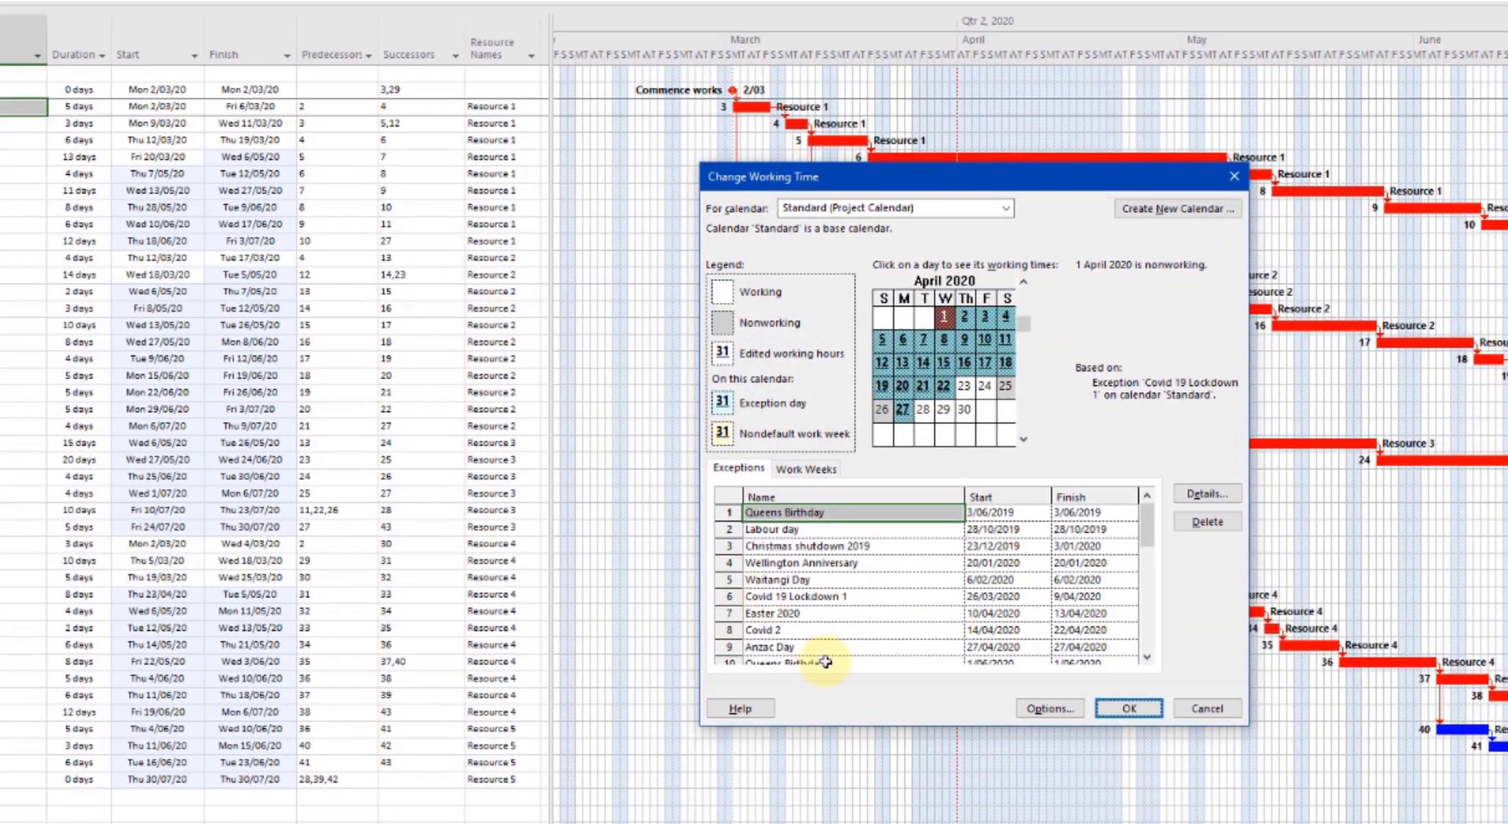
{"action": "scroll", "coordinate": [1144, 514], "scroll_direction": "down", "scroll_amount": 3}
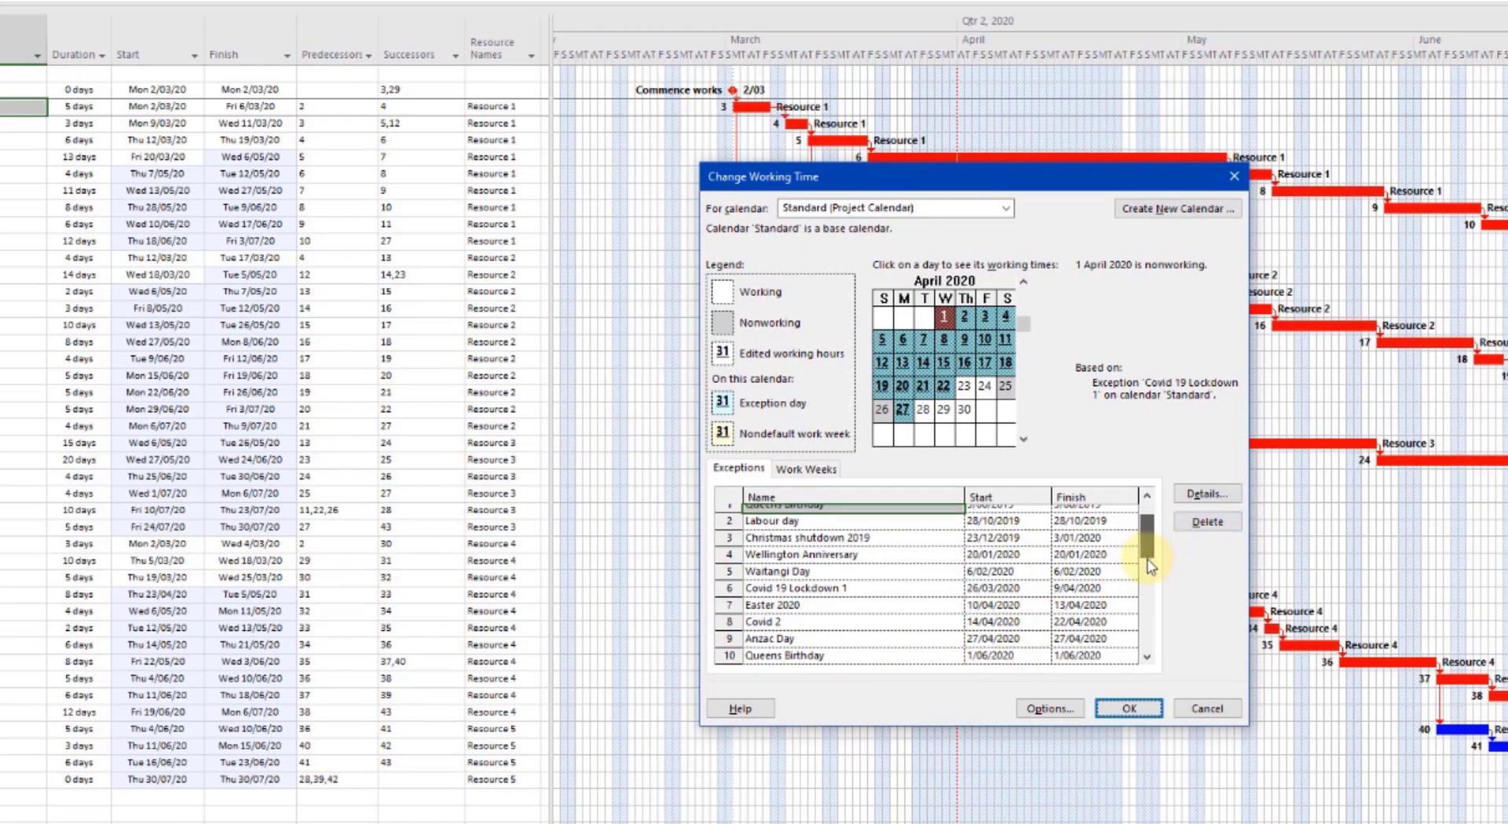
{"action": "left_click", "coordinate": [766, 597]}
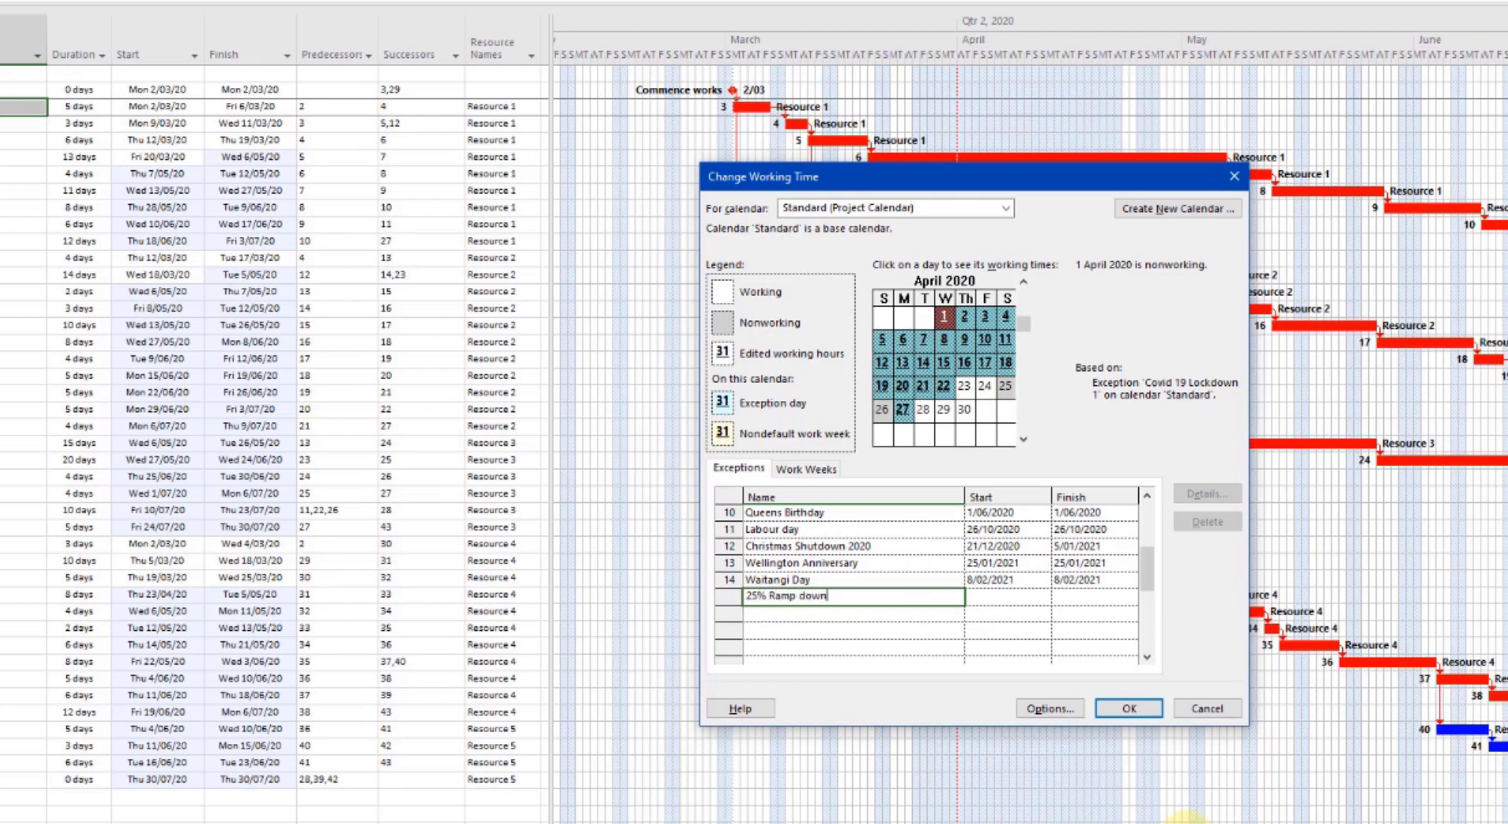
{"action": "type", "text": "25% Ramp down"}
- Set the 25% Ramp down exception to start on 23/03/2020 and finish on 25/03/2020
{"action": "left_click", "coordinate": [1024, 597]}
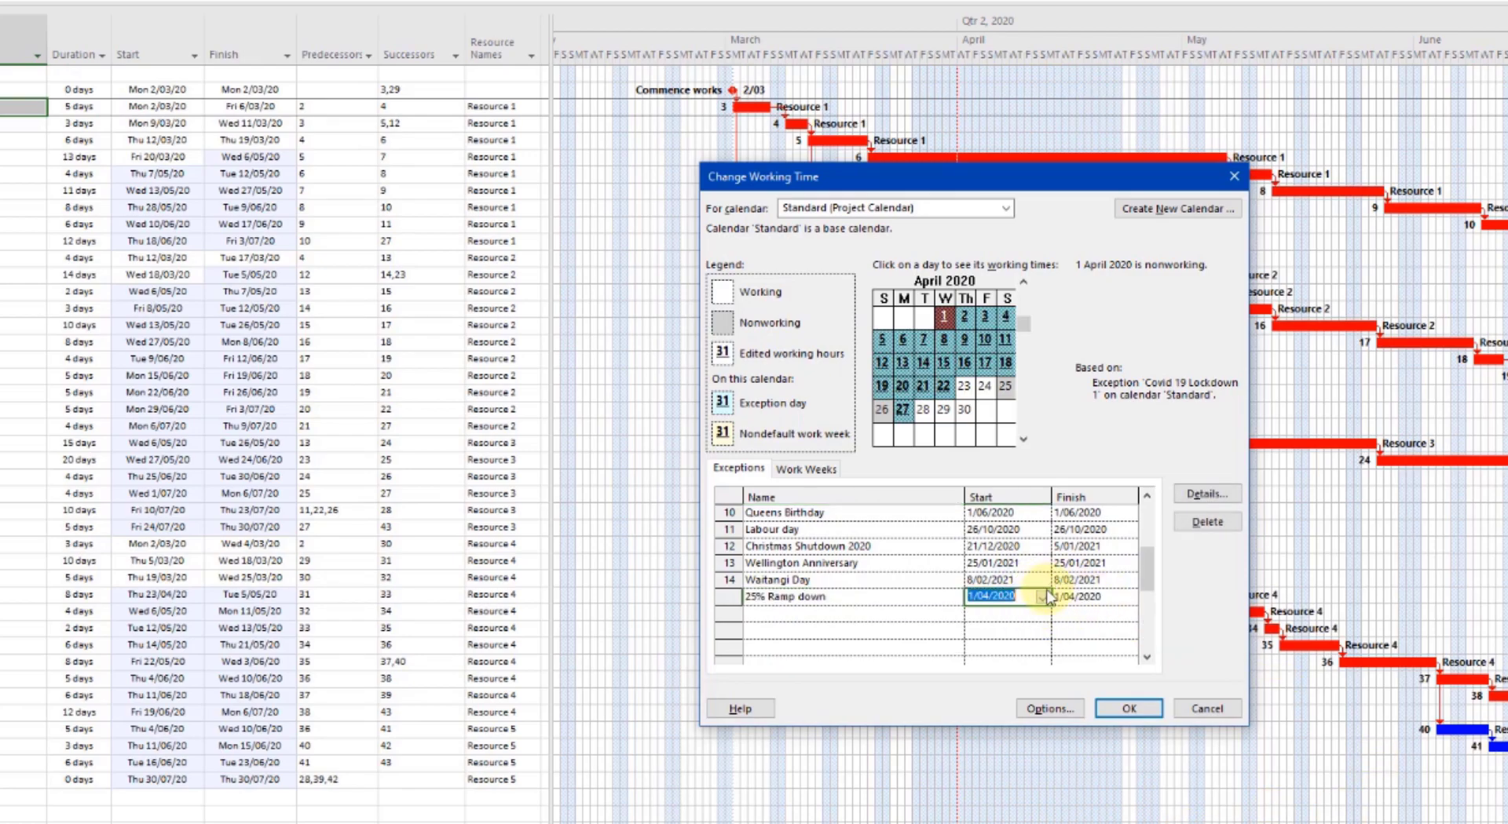
{"action": "left_click", "coordinate": [1044, 597]}
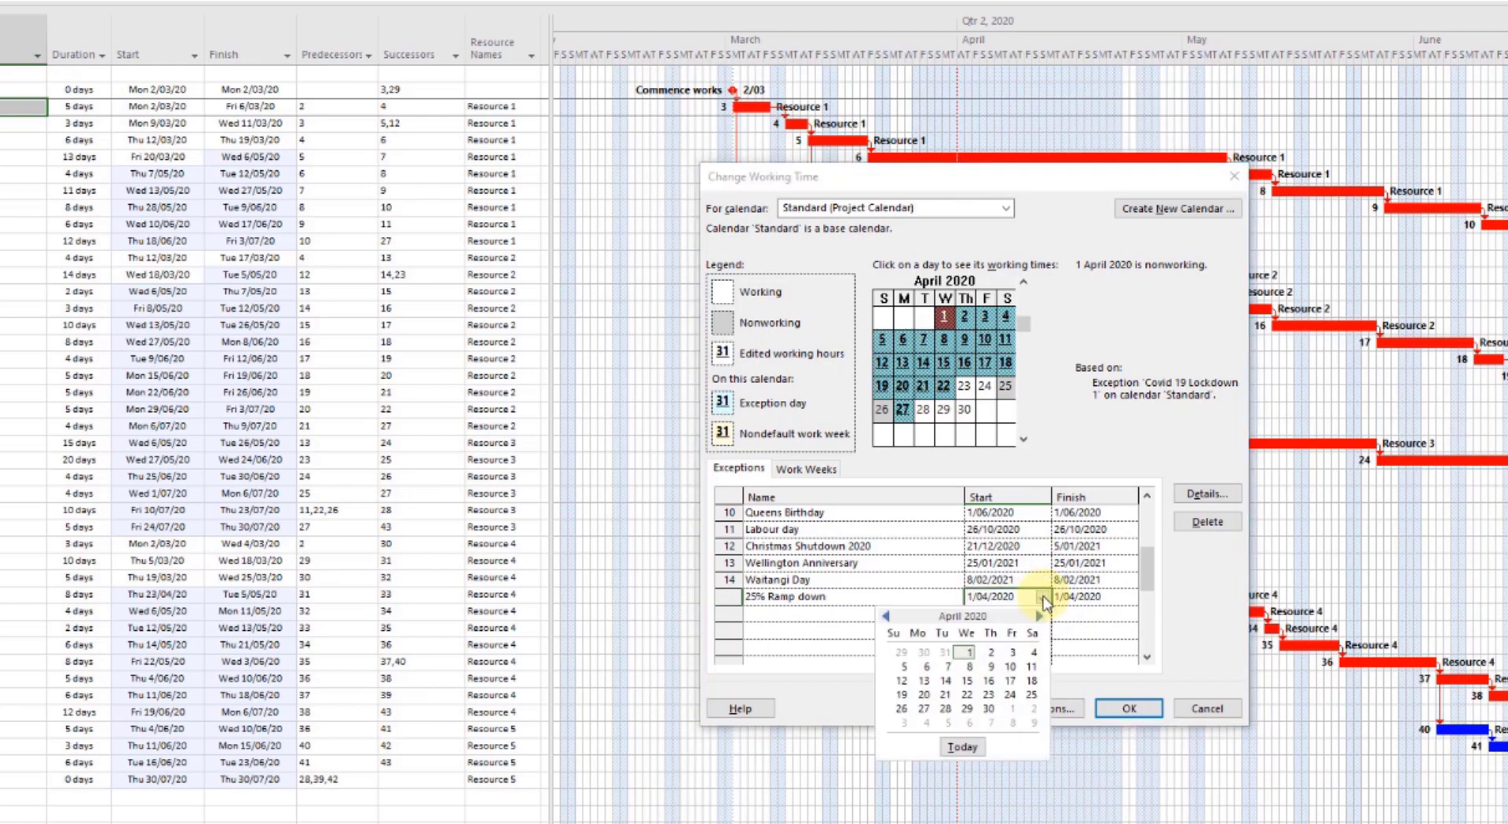
{"action": "left_click", "coordinate": [885, 617]}
{"action": "left_click", "coordinate": [924, 696]}
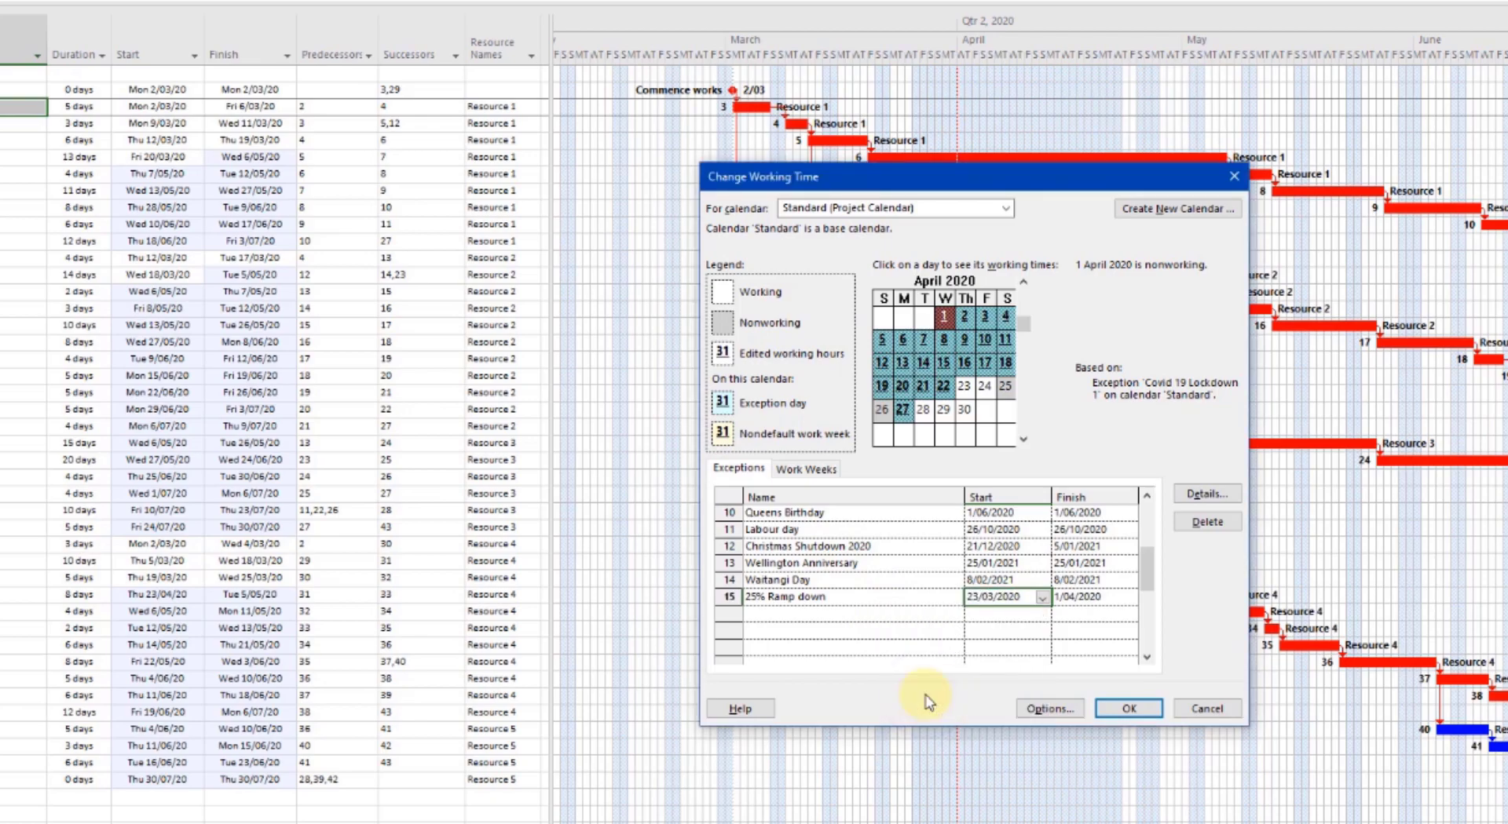
{"action": "left_click", "coordinate": [1111, 604]}
{"action": "left_click", "coordinate": [1113, 606]}
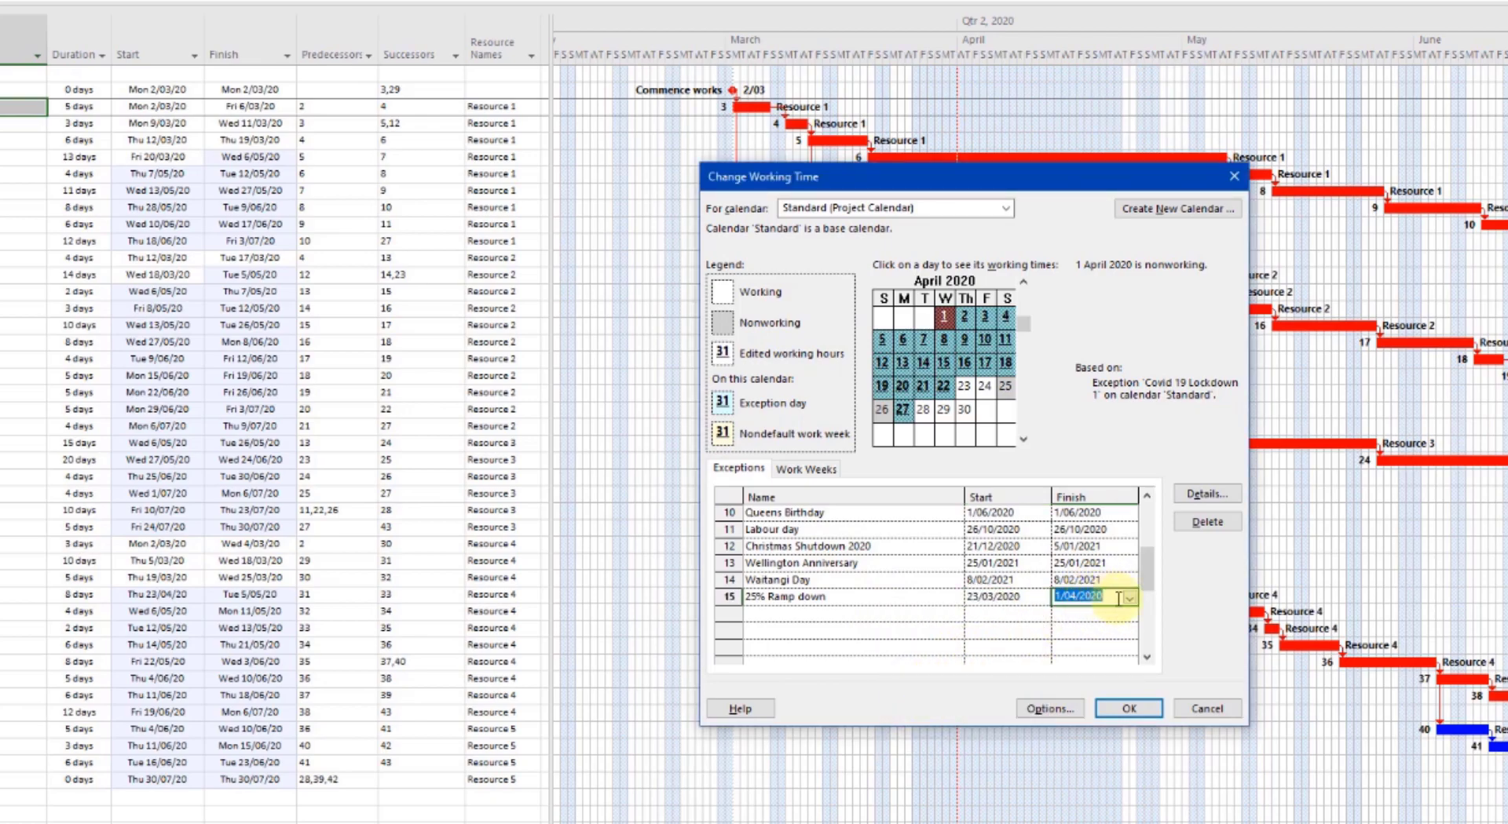
{"action": "left_click", "coordinate": [1130, 598]}
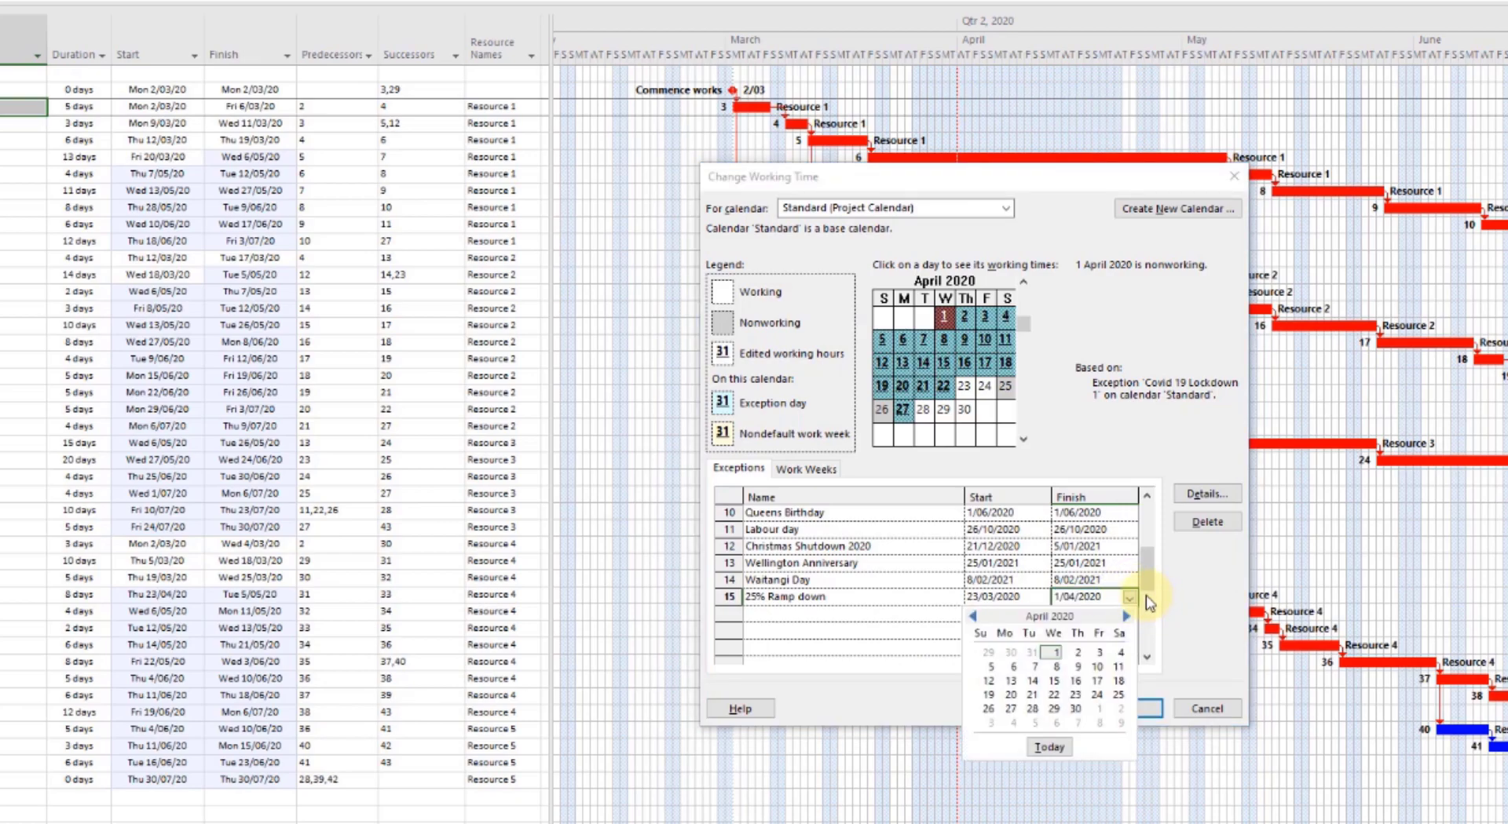
{"action": "left_click", "coordinate": [975, 617]}
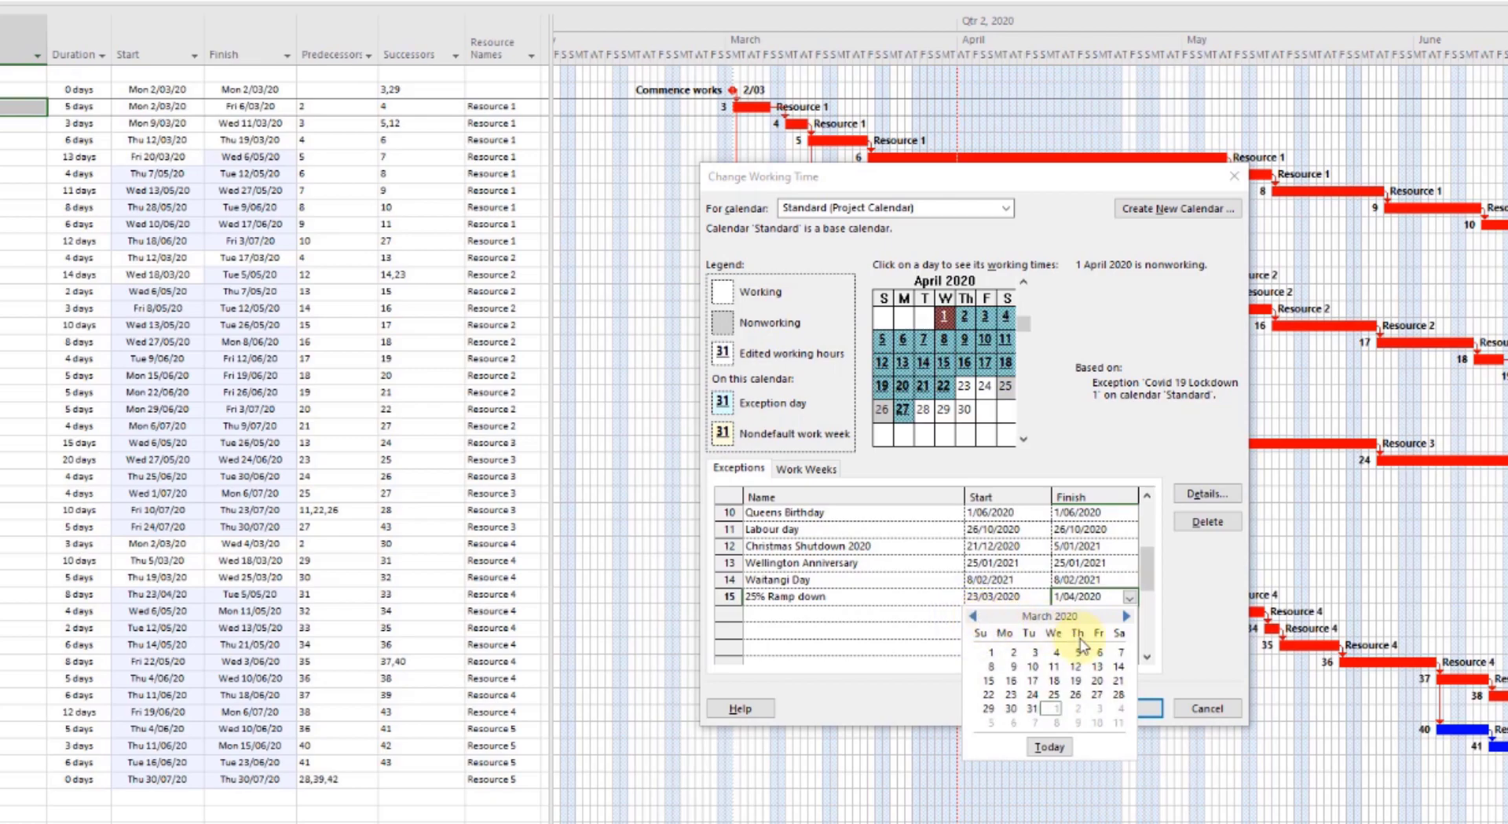
{"action": "left_click", "coordinate": [1053, 695]}
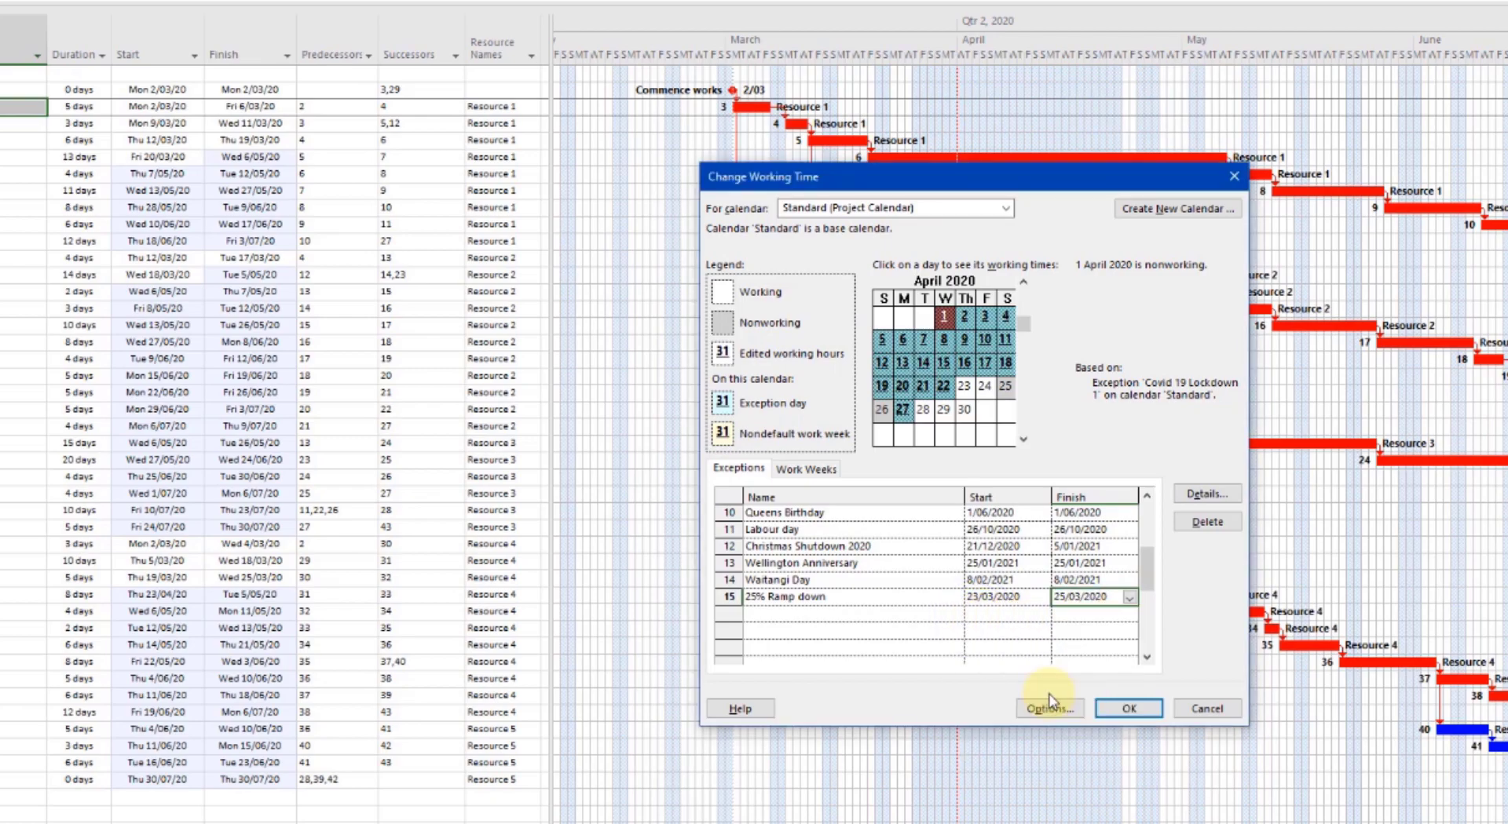
- Make the 25% Ramp down exception working time, remove its afternoon shift, and set the remaining shift to 8:00 AM to 10:00 PM
{"action": "left_click", "coordinate": [1207, 496]}
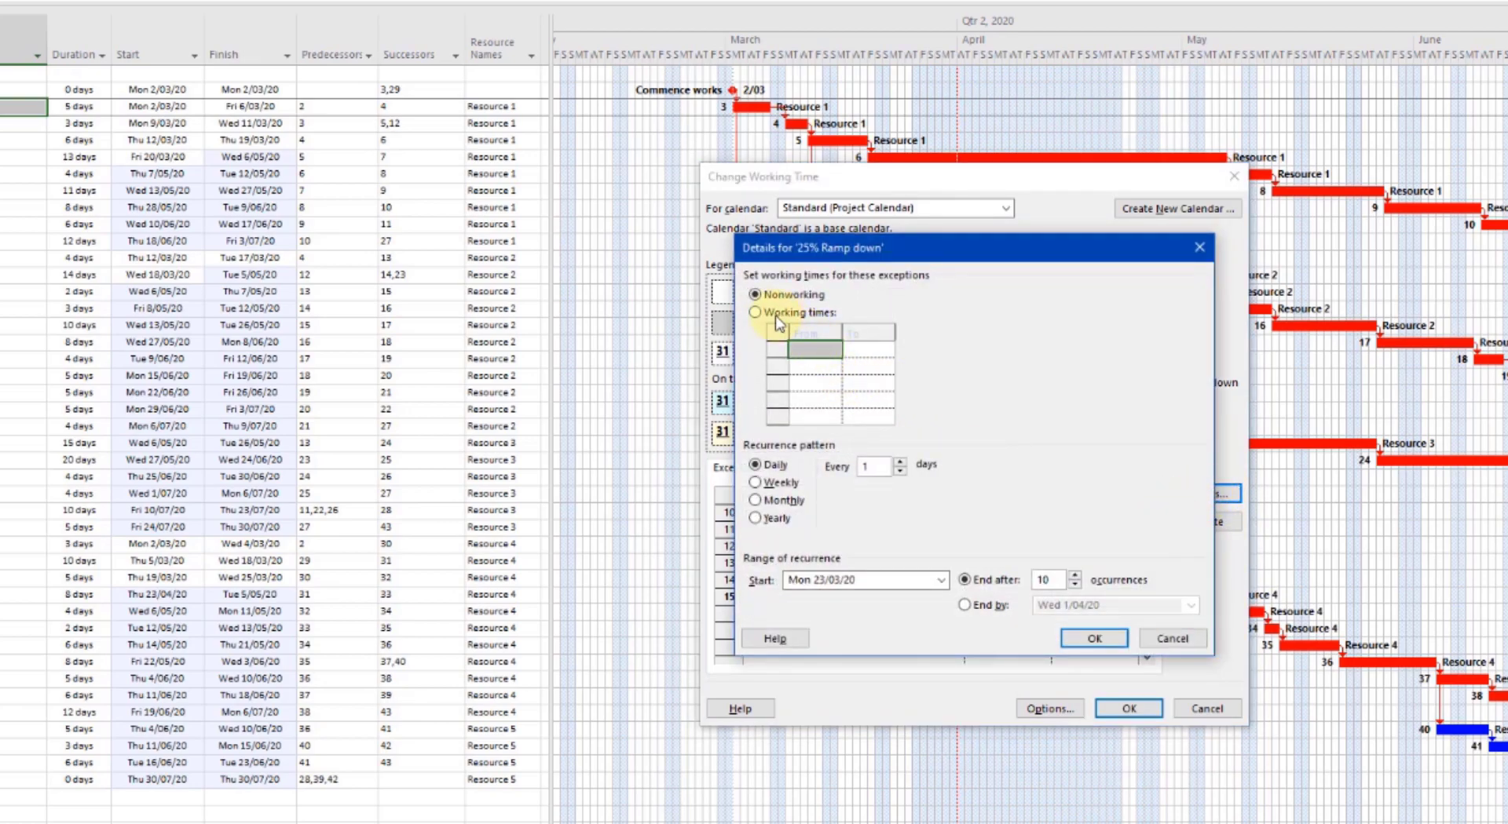
{"action": "left_click", "coordinate": [756, 312]}
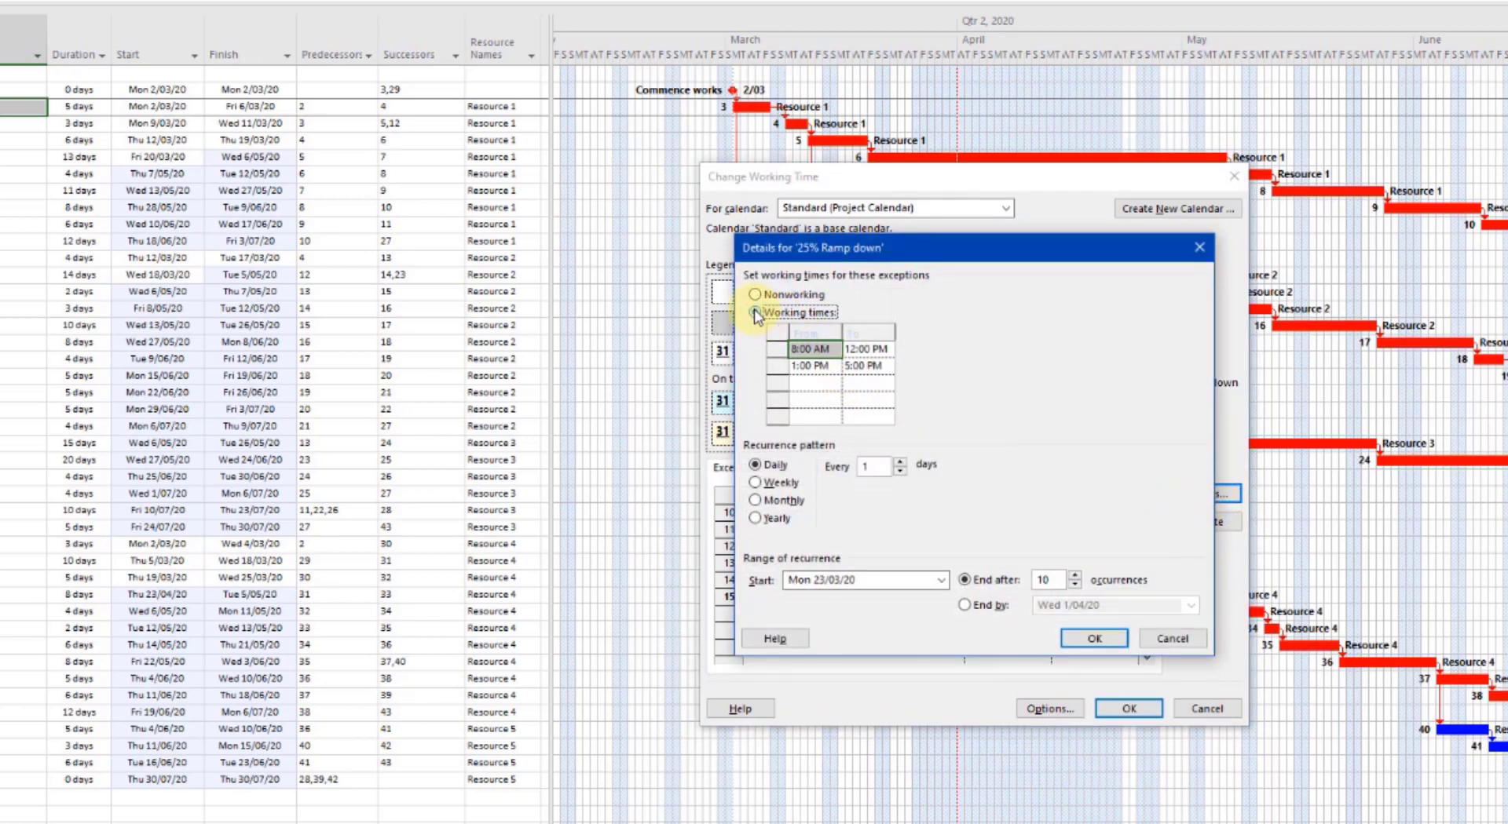
{"action": "left_click", "coordinate": [851, 367]}
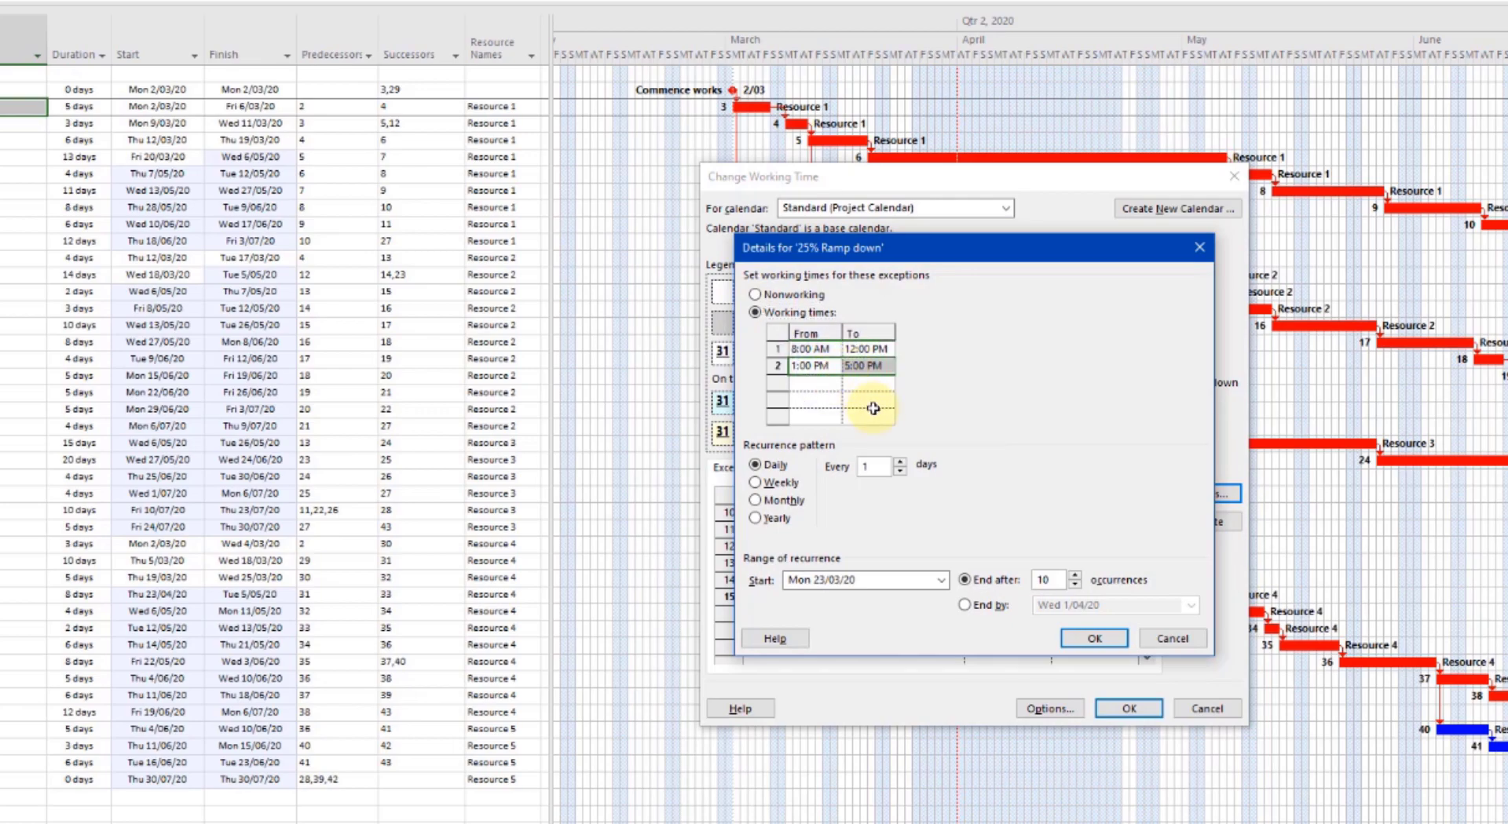
{"action": "key", "text": "Delete"}
{"action": "left_click", "coordinate": [858, 349]}
{"action": "left_click", "coordinate": [854, 350]}
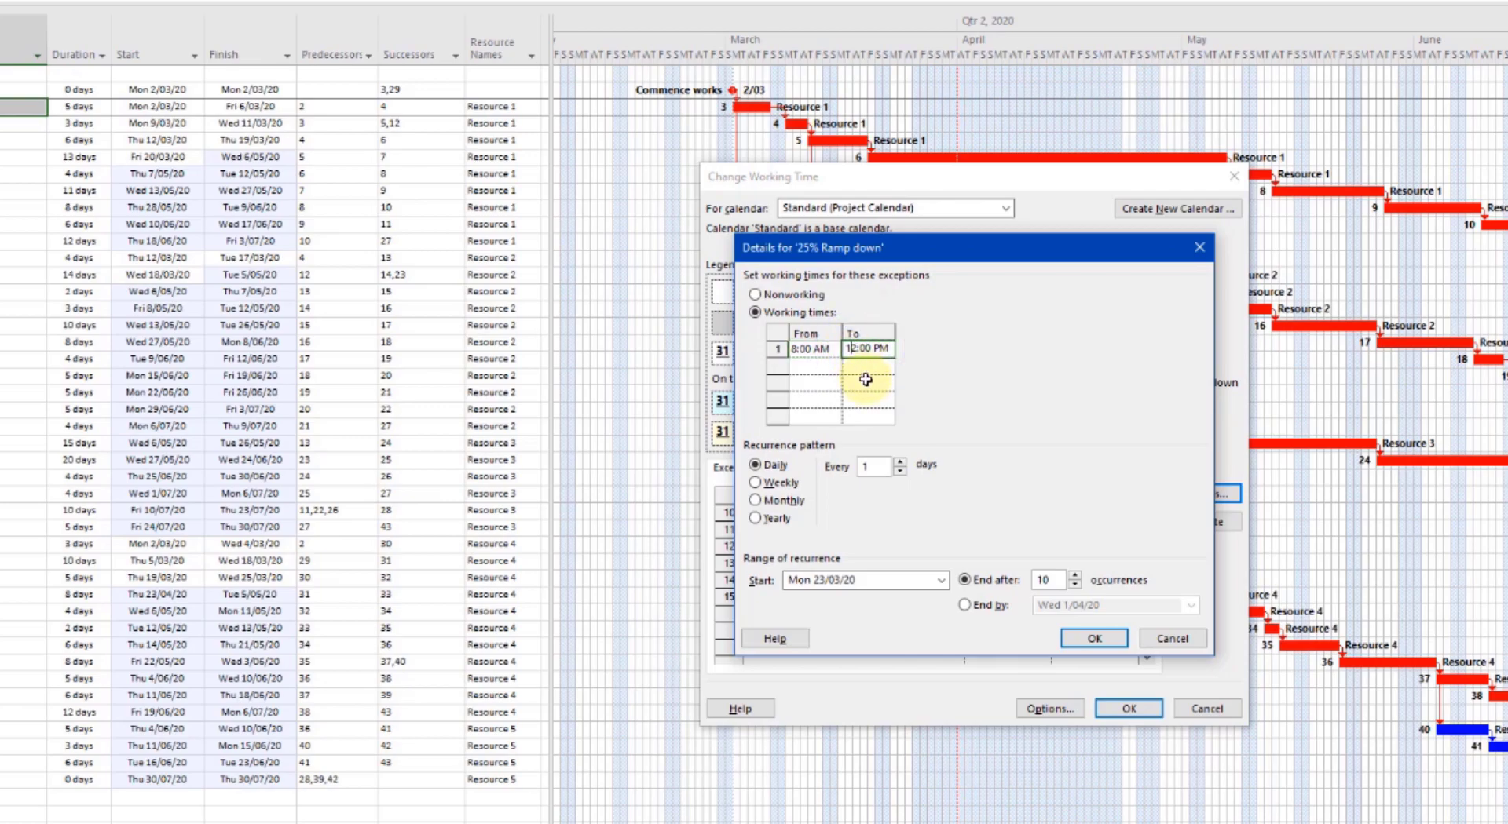
{"action": "type", "text": "0"}
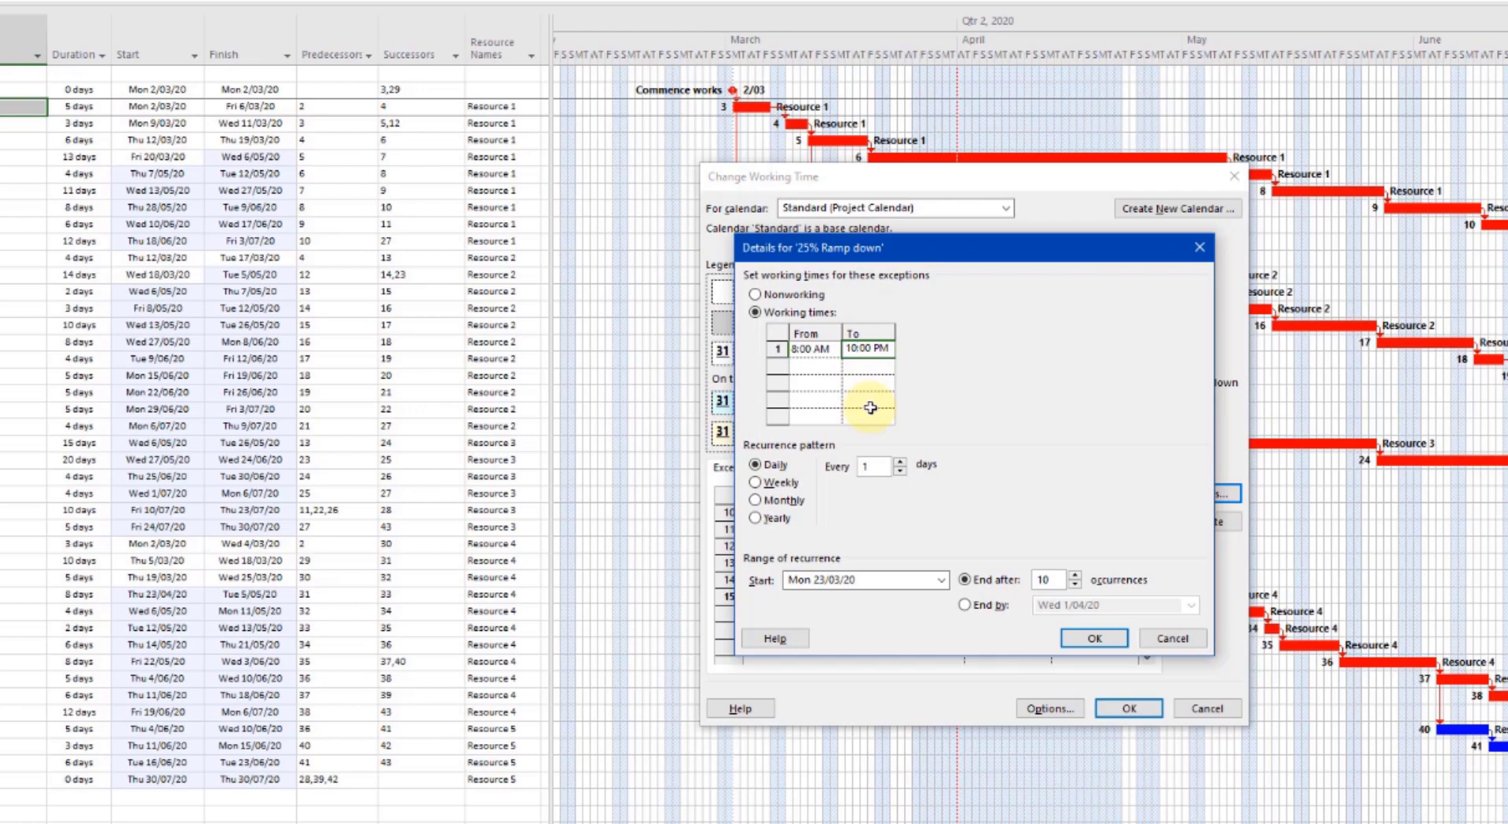
- Make the 25% Ramp down exception recur weekly on Monday through Friday
{"action": "left_click", "coordinate": [756, 483]}
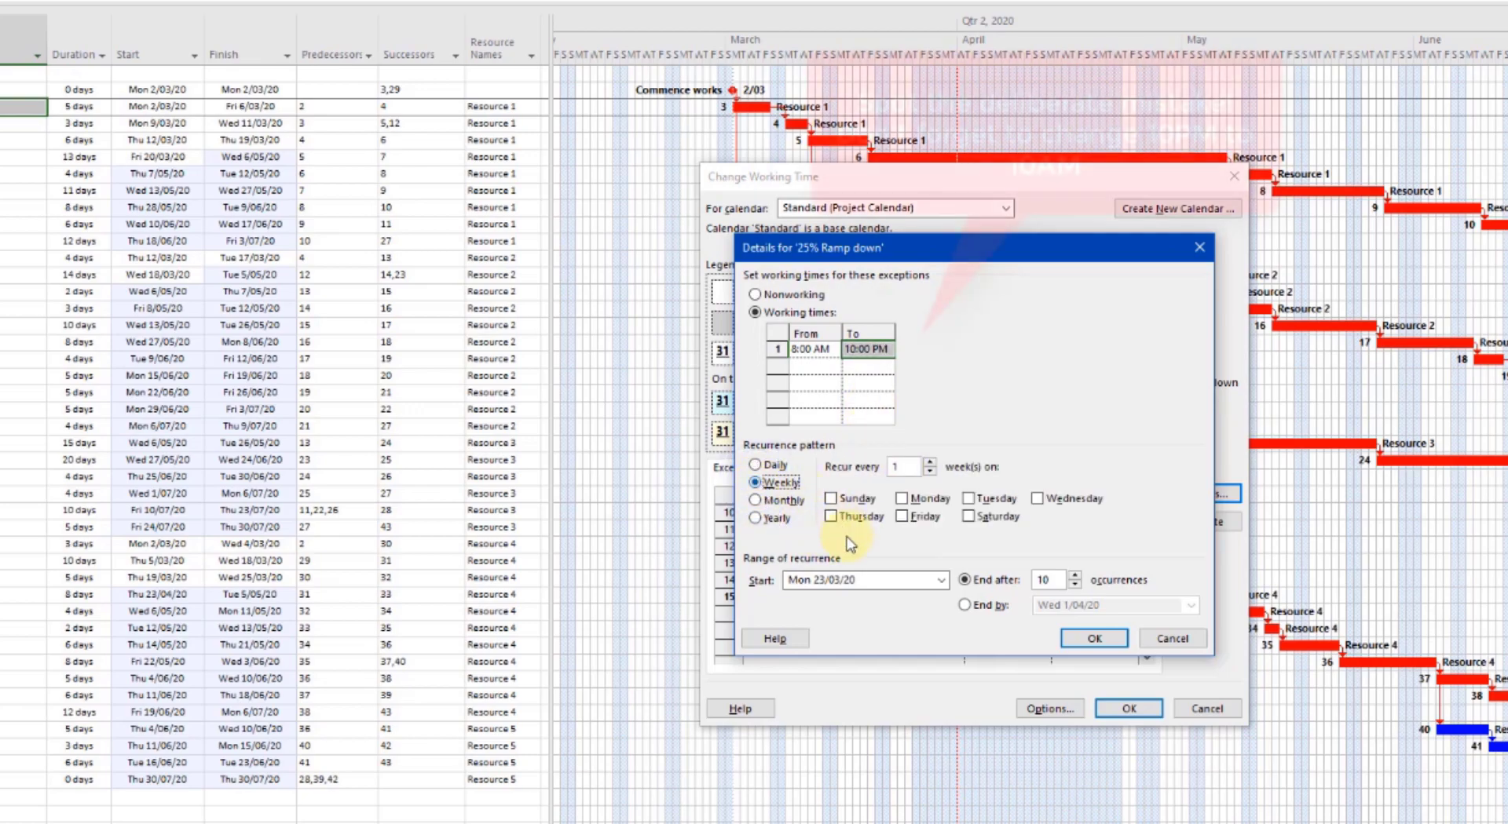
{"action": "left_click", "coordinate": [900, 499]}
{"action": "left_click", "coordinate": [967, 501]}
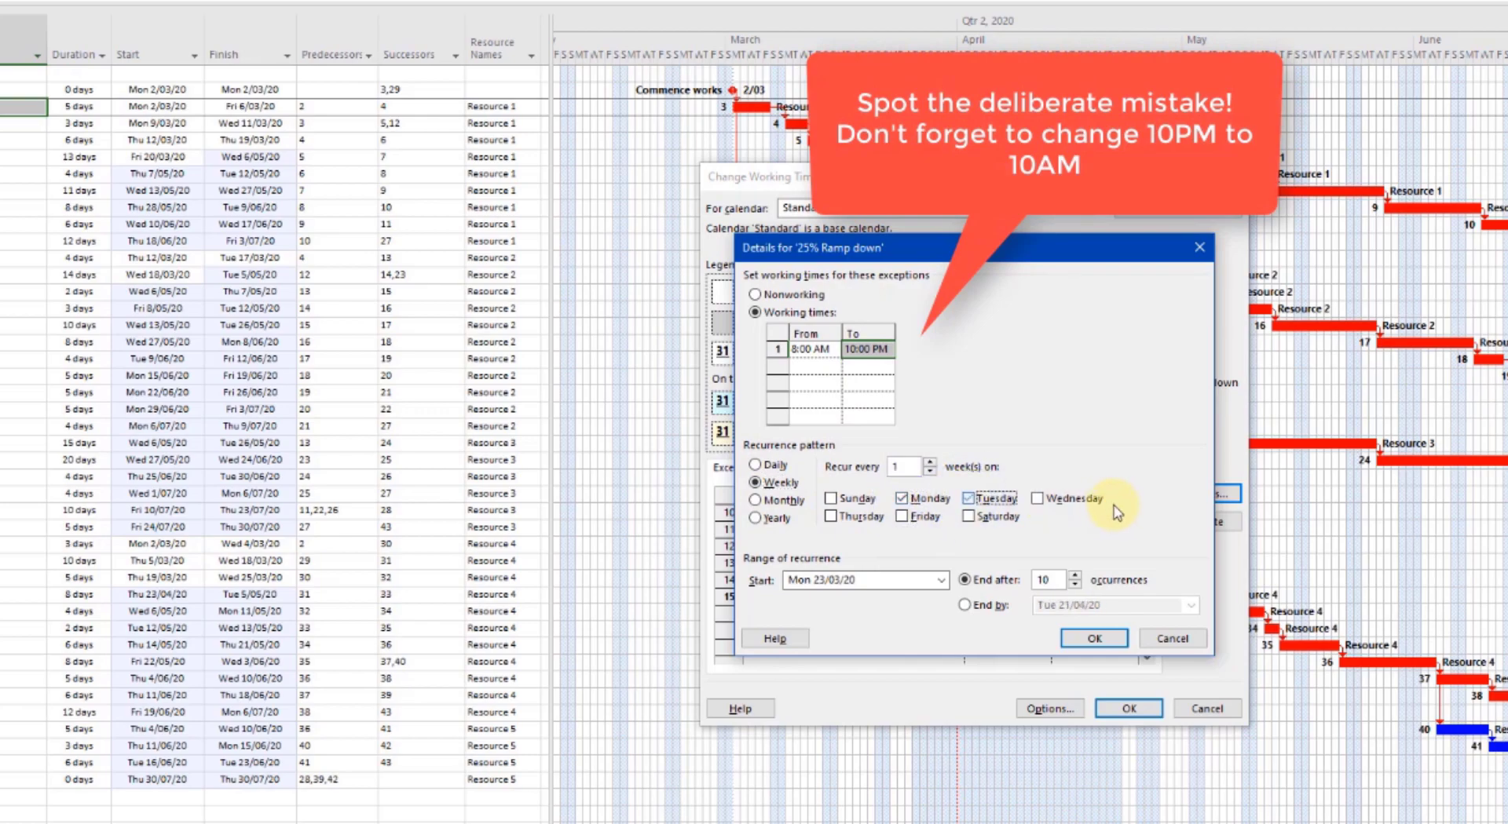
{"action": "left_click", "coordinate": [1038, 501]}
{"action": "left_click", "coordinate": [847, 518]}
{"action": "left_click", "coordinate": [903, 517]}
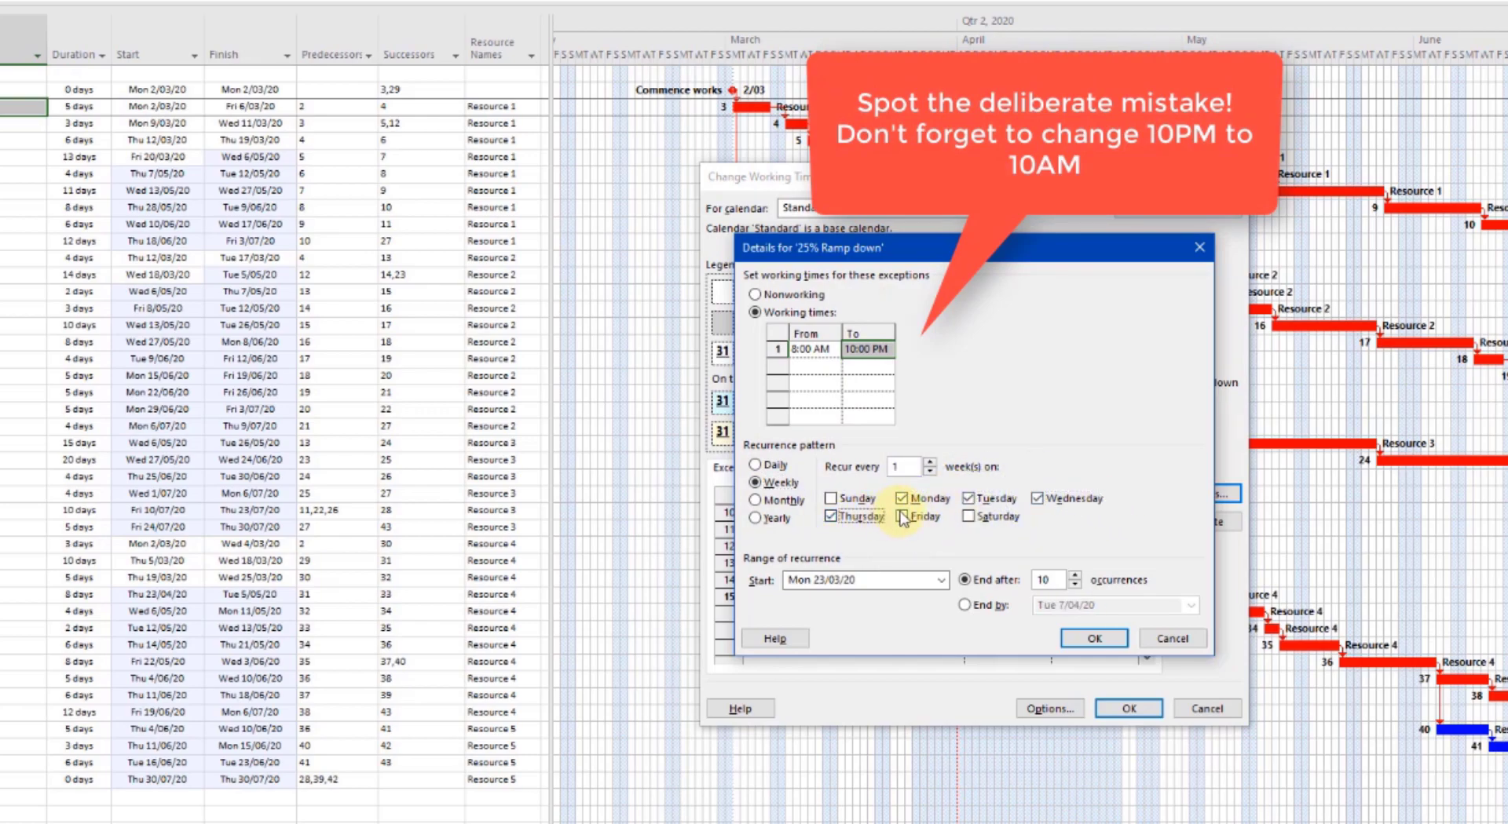
- End the 25% Ramp down recurrence by Wed 25/03/2020 and accept the exception details
{"action": "left_click", "coordinate": [967, 605]}
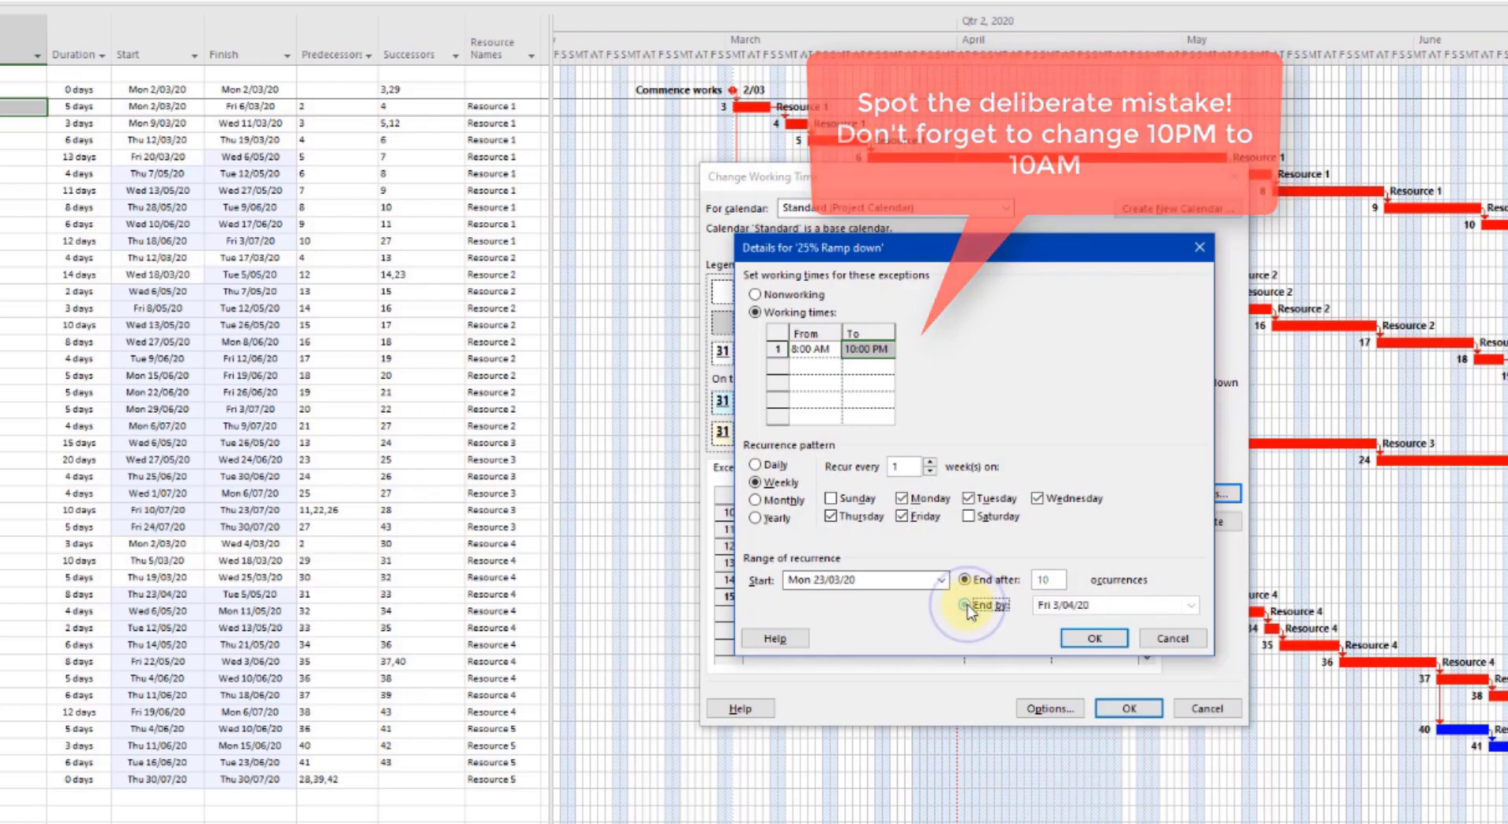
{"action": "left_click", "coordinate": [1190, 606]}
{"action": "left_click", "coordinate": [1035, 626]}
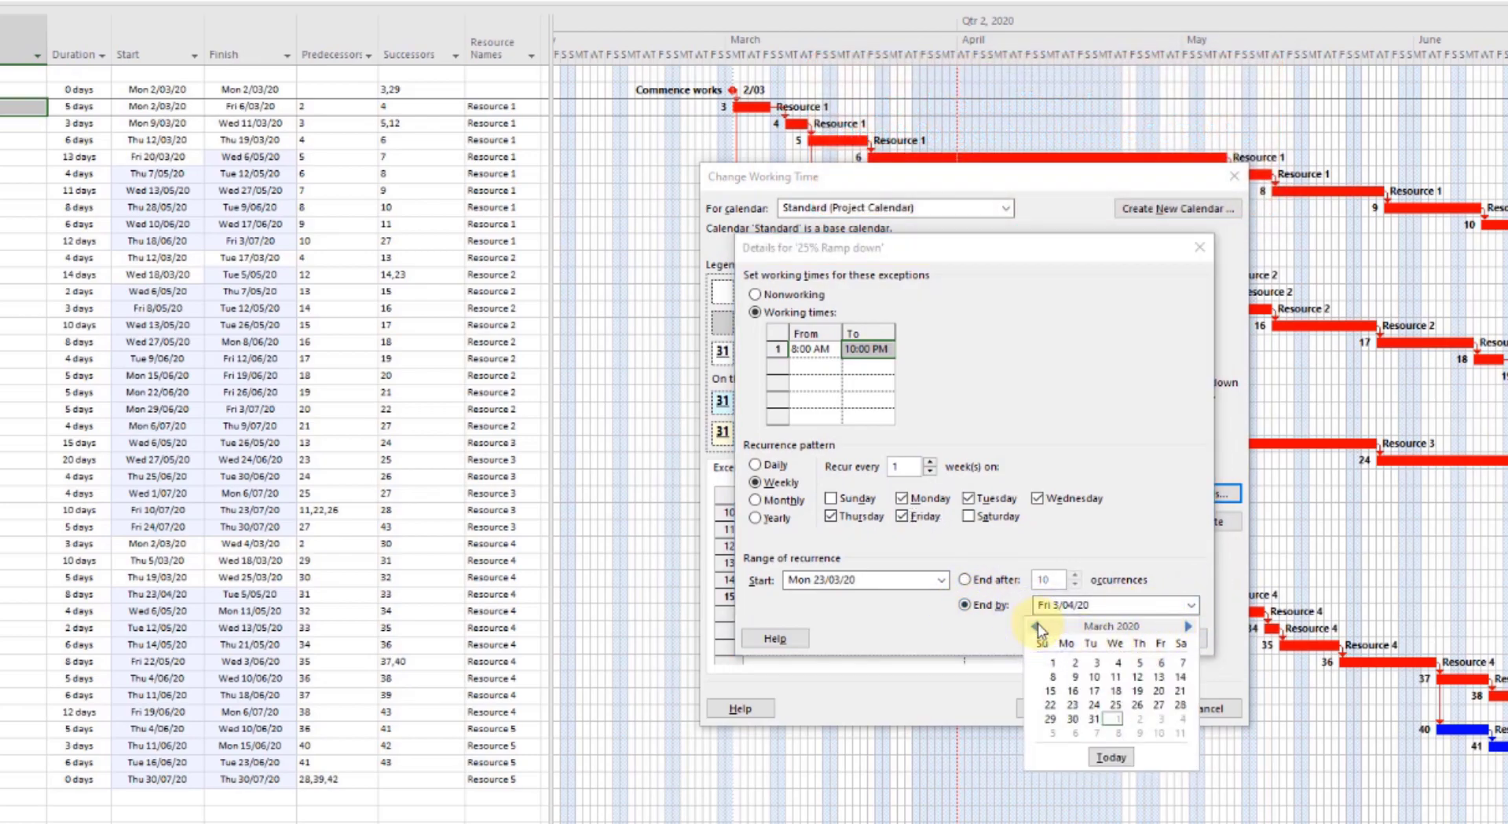
{"action": "left_click", "coordinate": [1115, 704]}
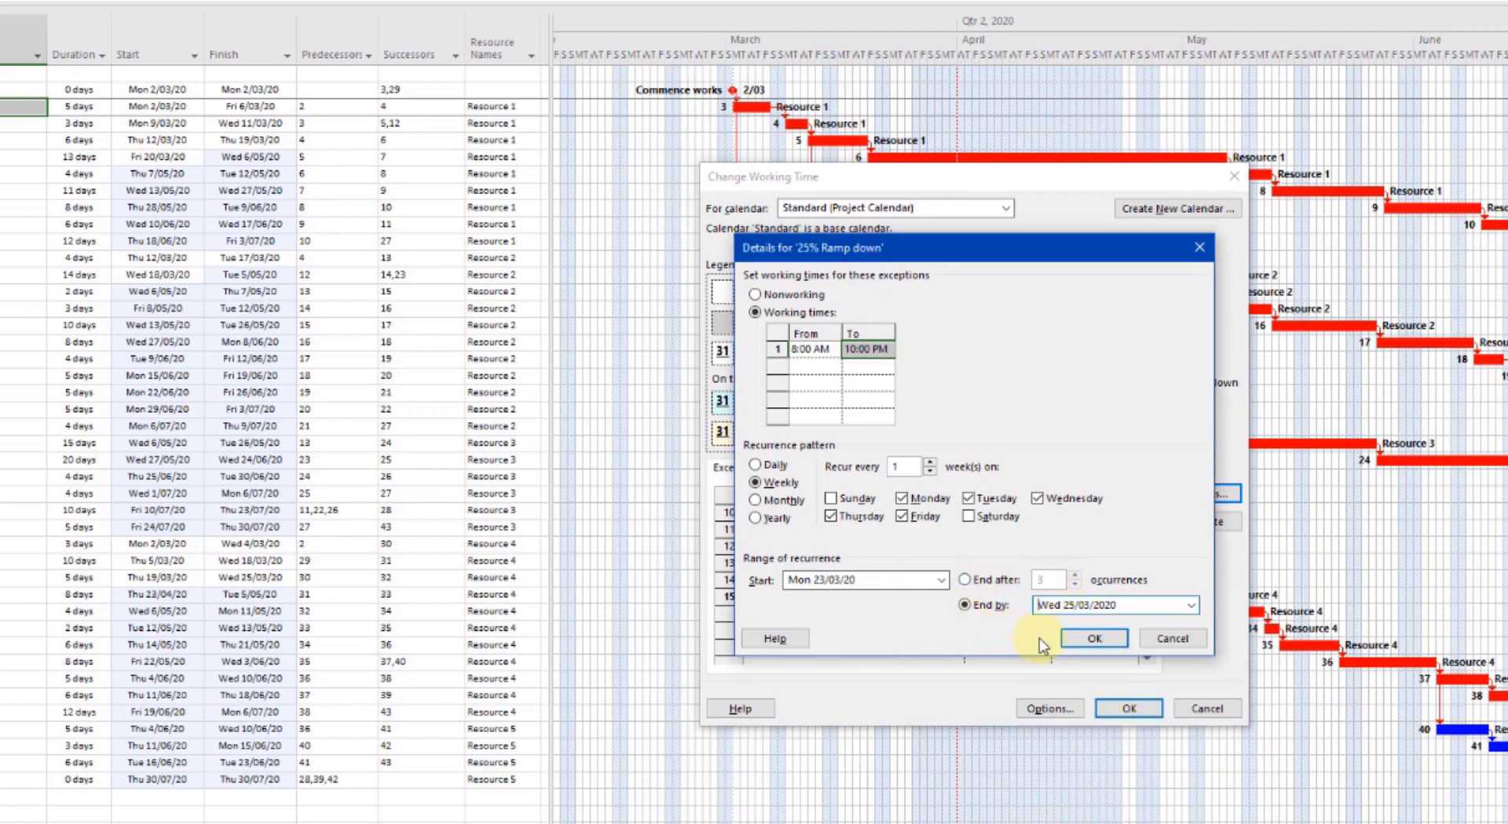
{"action": "left_click", "coordinate": [1093, 639]}
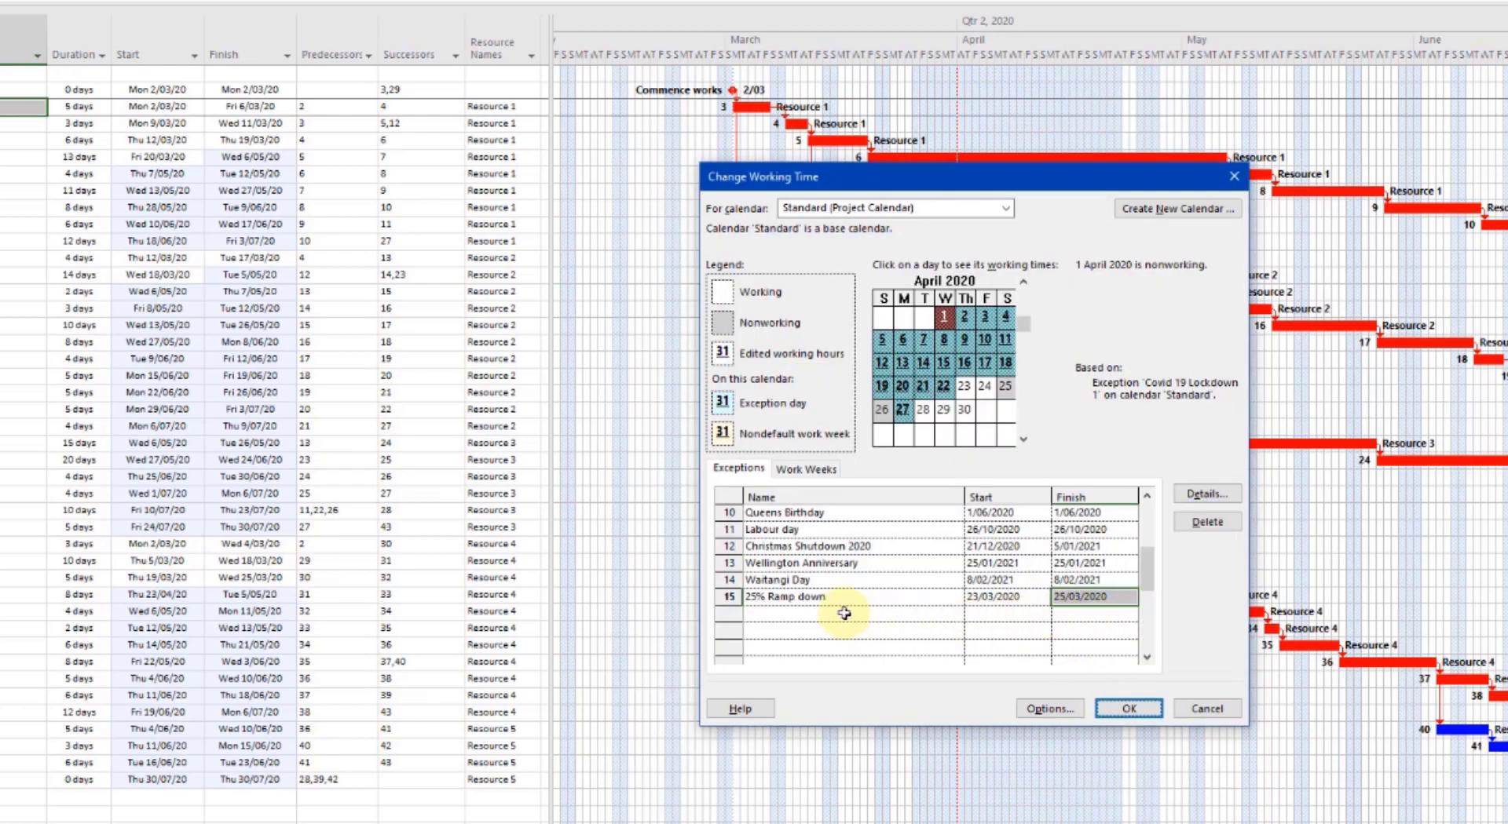
- Add an exception named "25% Ramp up" below the ramp-down entry, starting 23/04/2020 and finishing 29/04/2020
{"action": "left_click", "coordinate": [795, 621]}
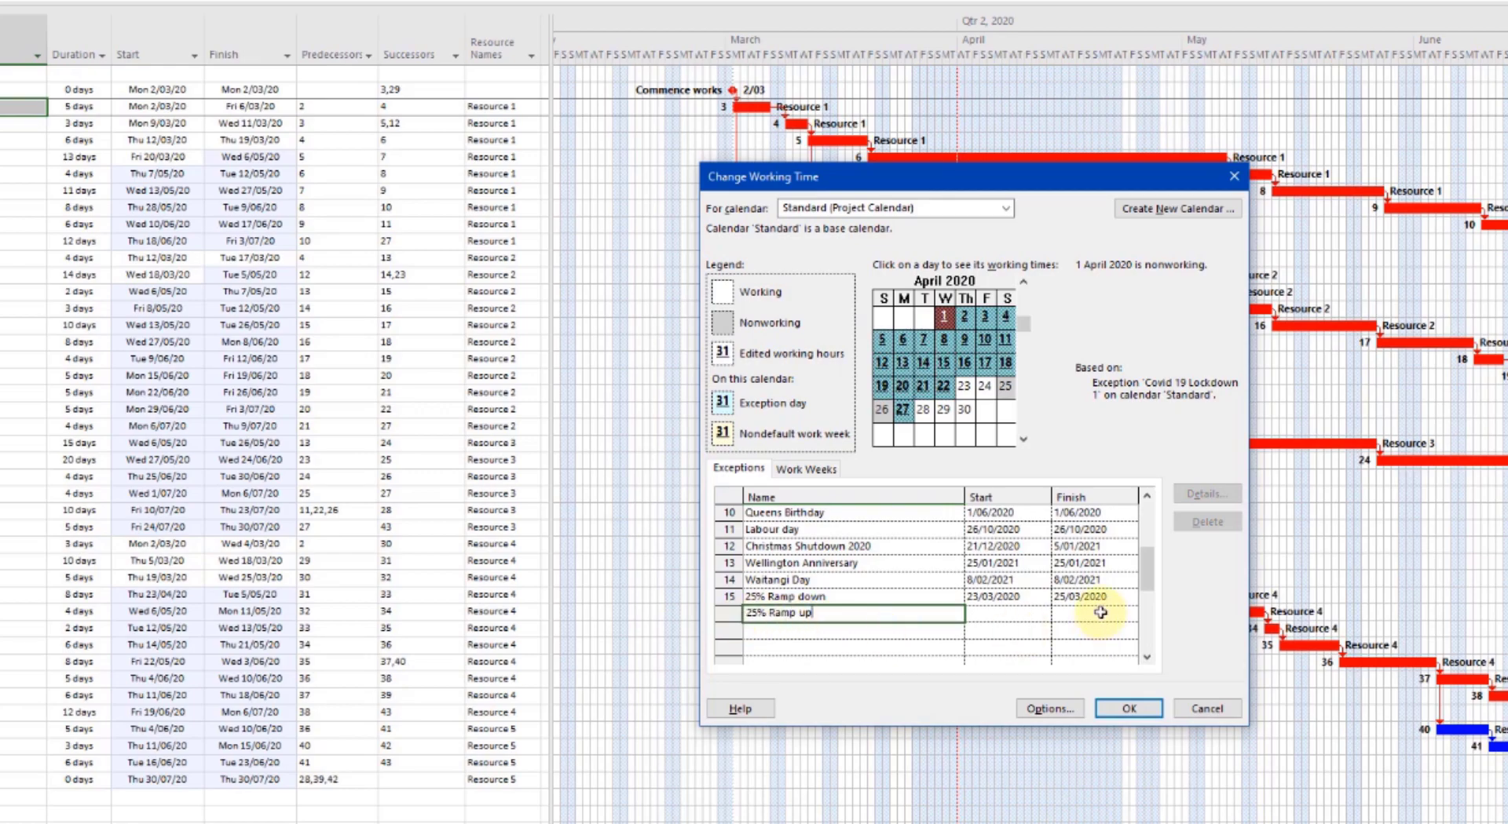
{"action": "left_click", "coordinate": [1039, 616]}
{"action": "left_click", "coordinate": [1042, 616]}
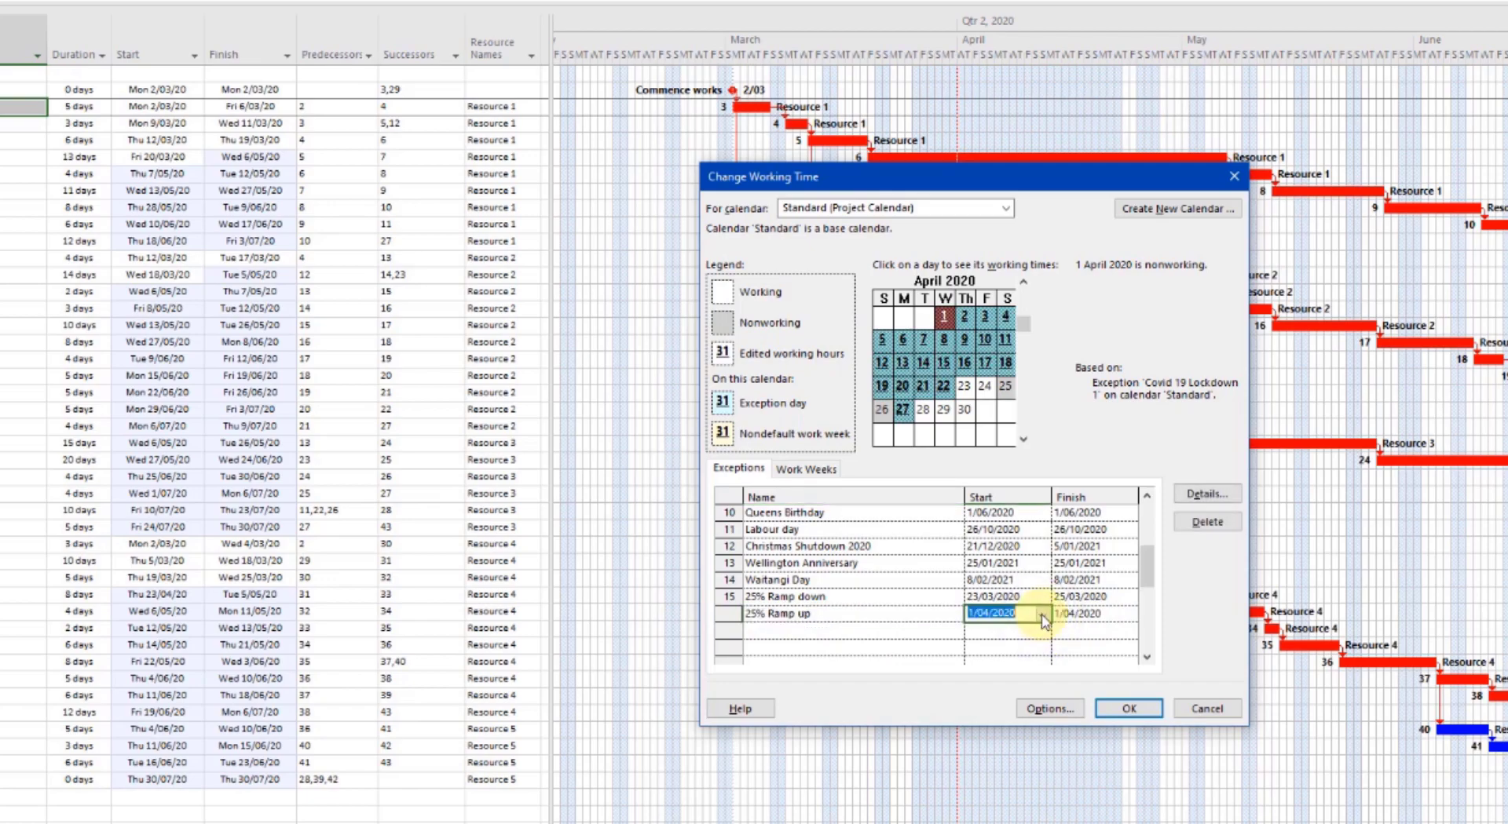
{"action": "left_click", "coordinate": [1042, 615]}
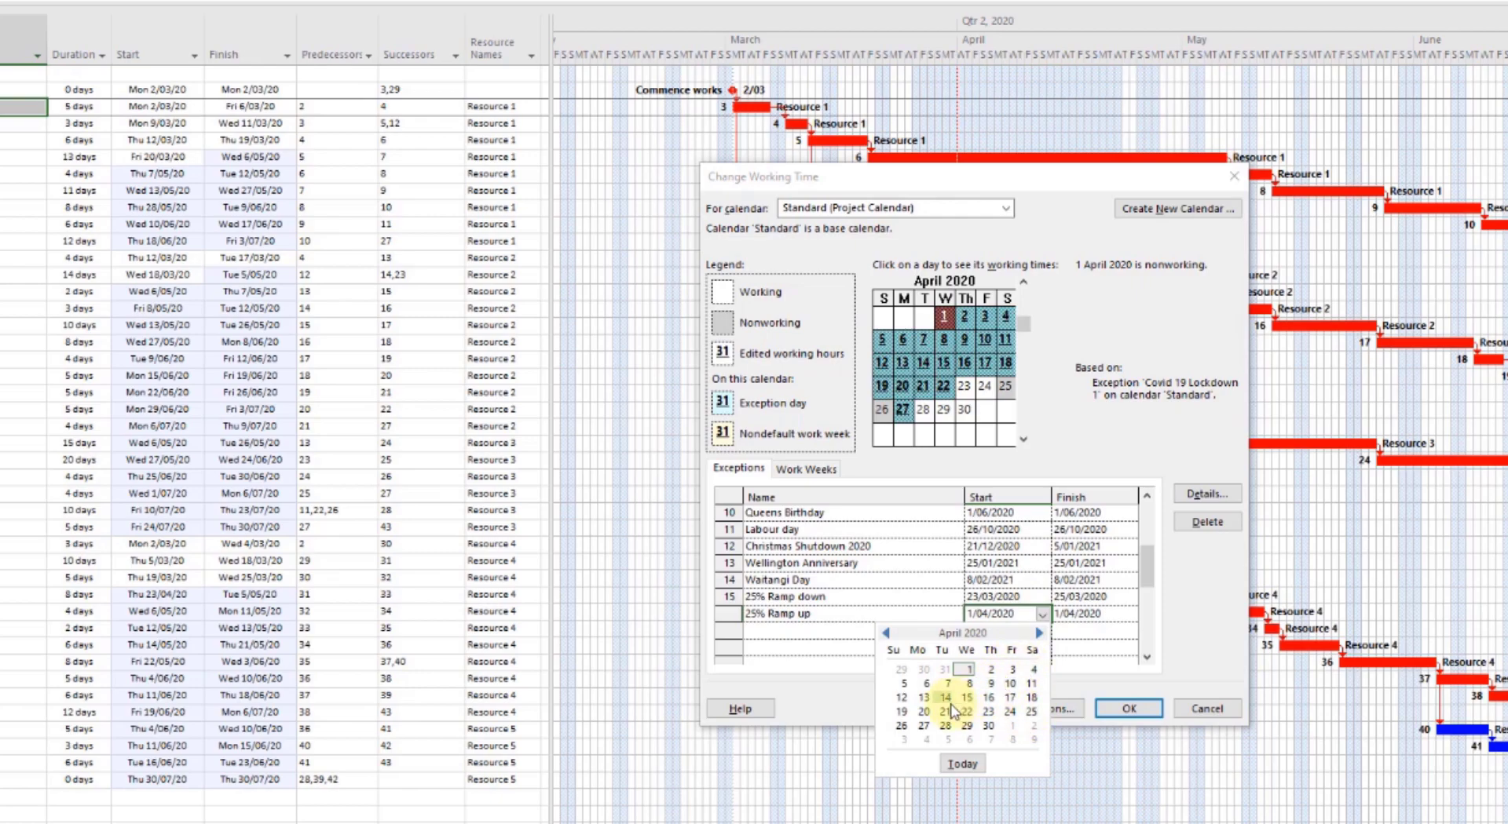
{"action": "left_click", "coordinate": [990, 714]}
{"action": "left_click", "coordinate": [1123, 614]}
{"action": "left_click", "coordinate": [1130, 616]}
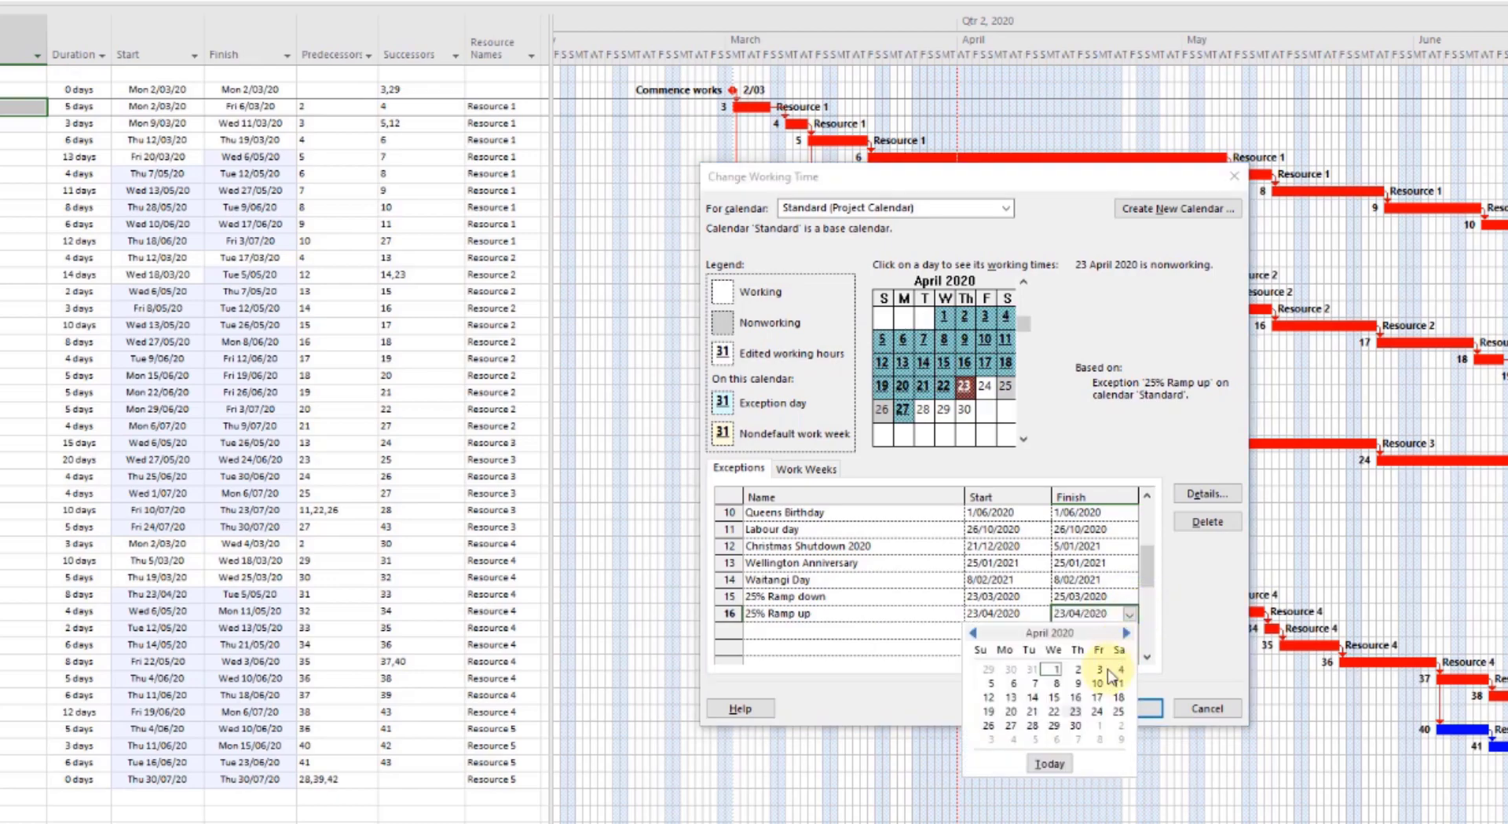
{"action": "left_click", "coordinate": [1054, 725]}
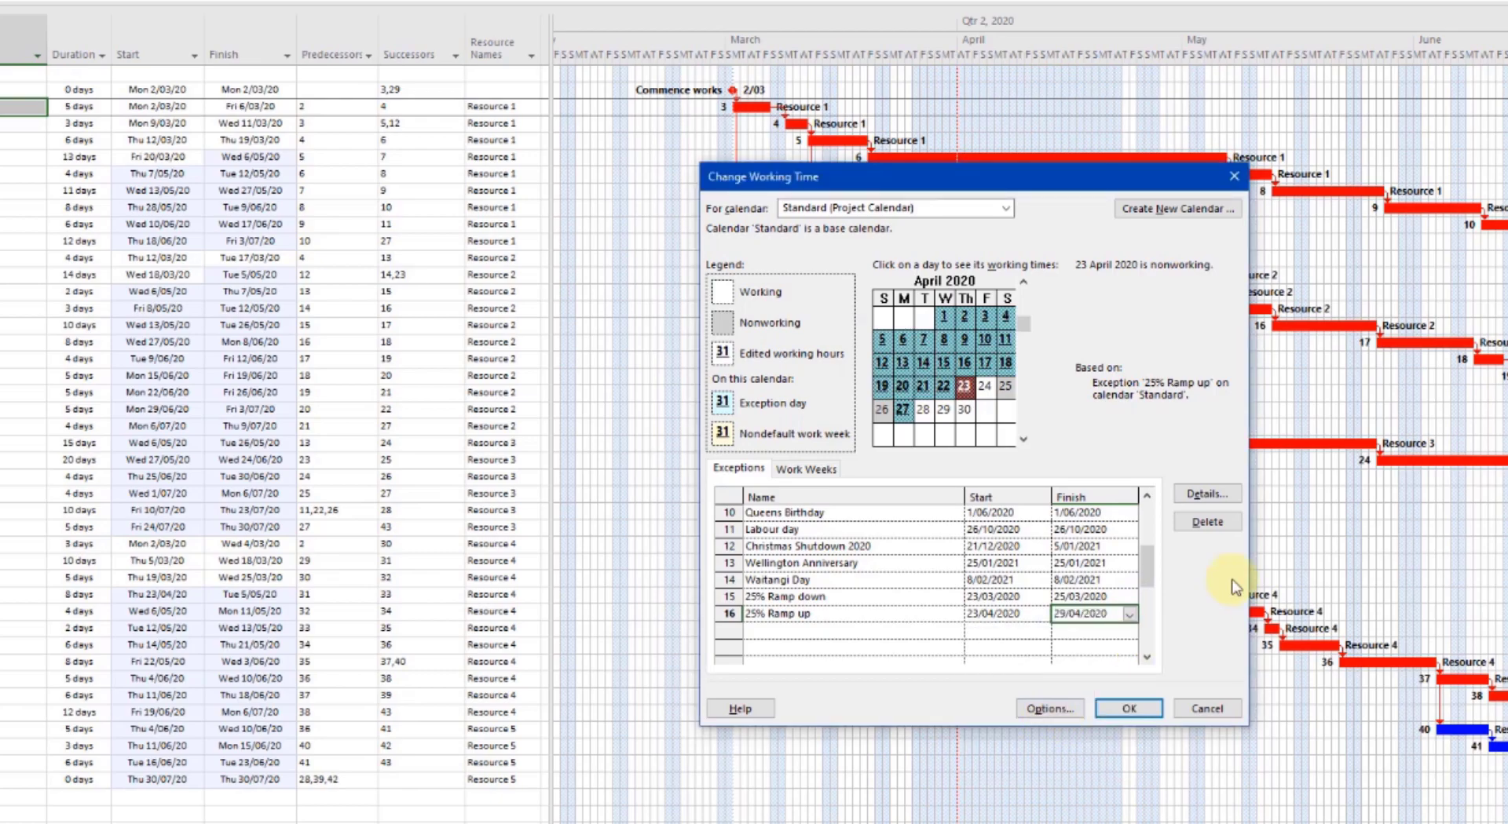
- Make the 25% Ramp up exception working time, remove its afternoon shift, and set the remaining shift to 8:00 AM to 10:00 PM
{"action": "left_click", "coordinate": [1206, 500]}
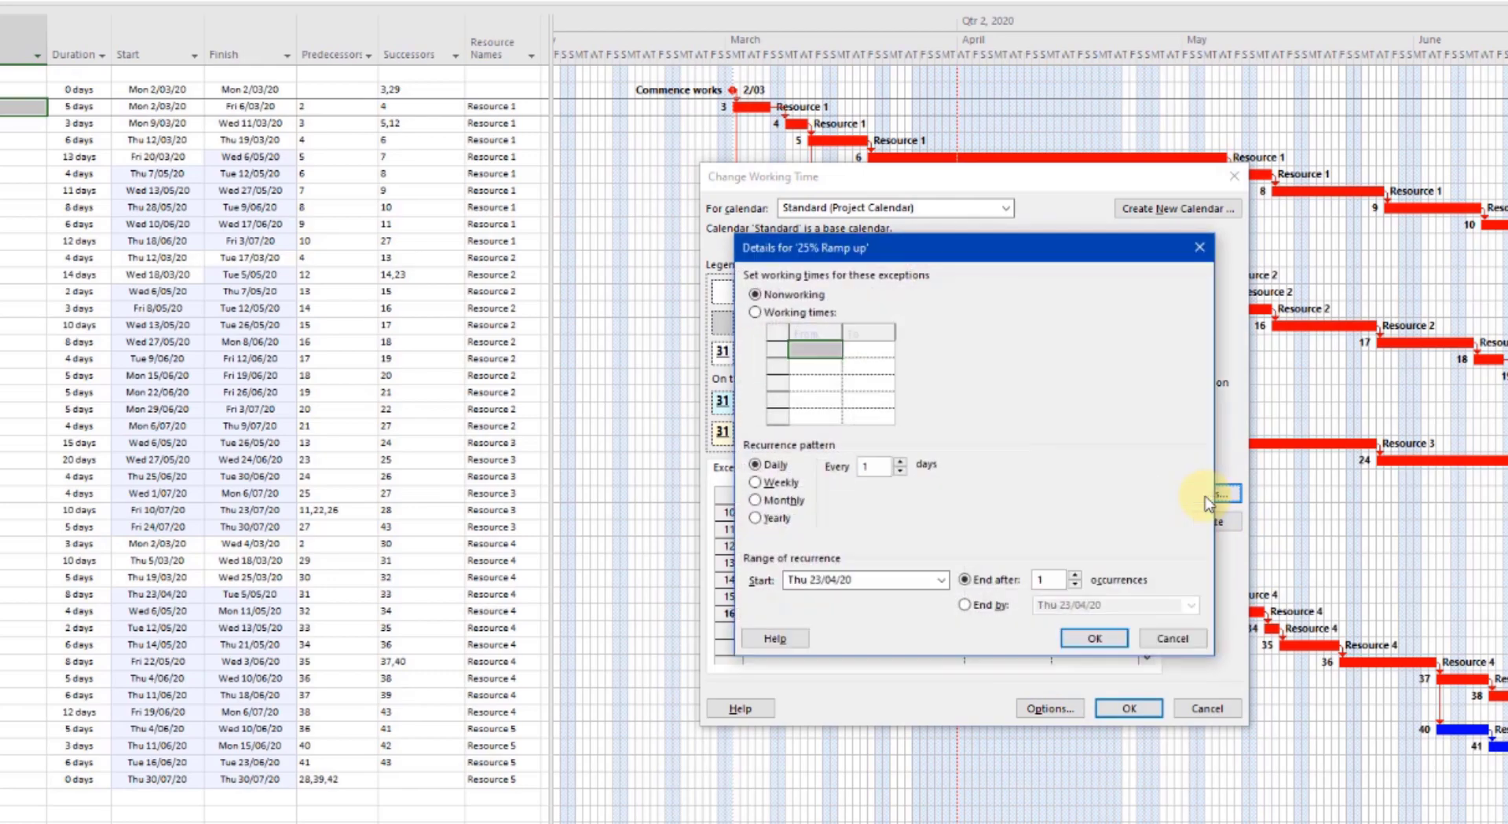
{"action": "left_click", "coordinate": [757, 312]}
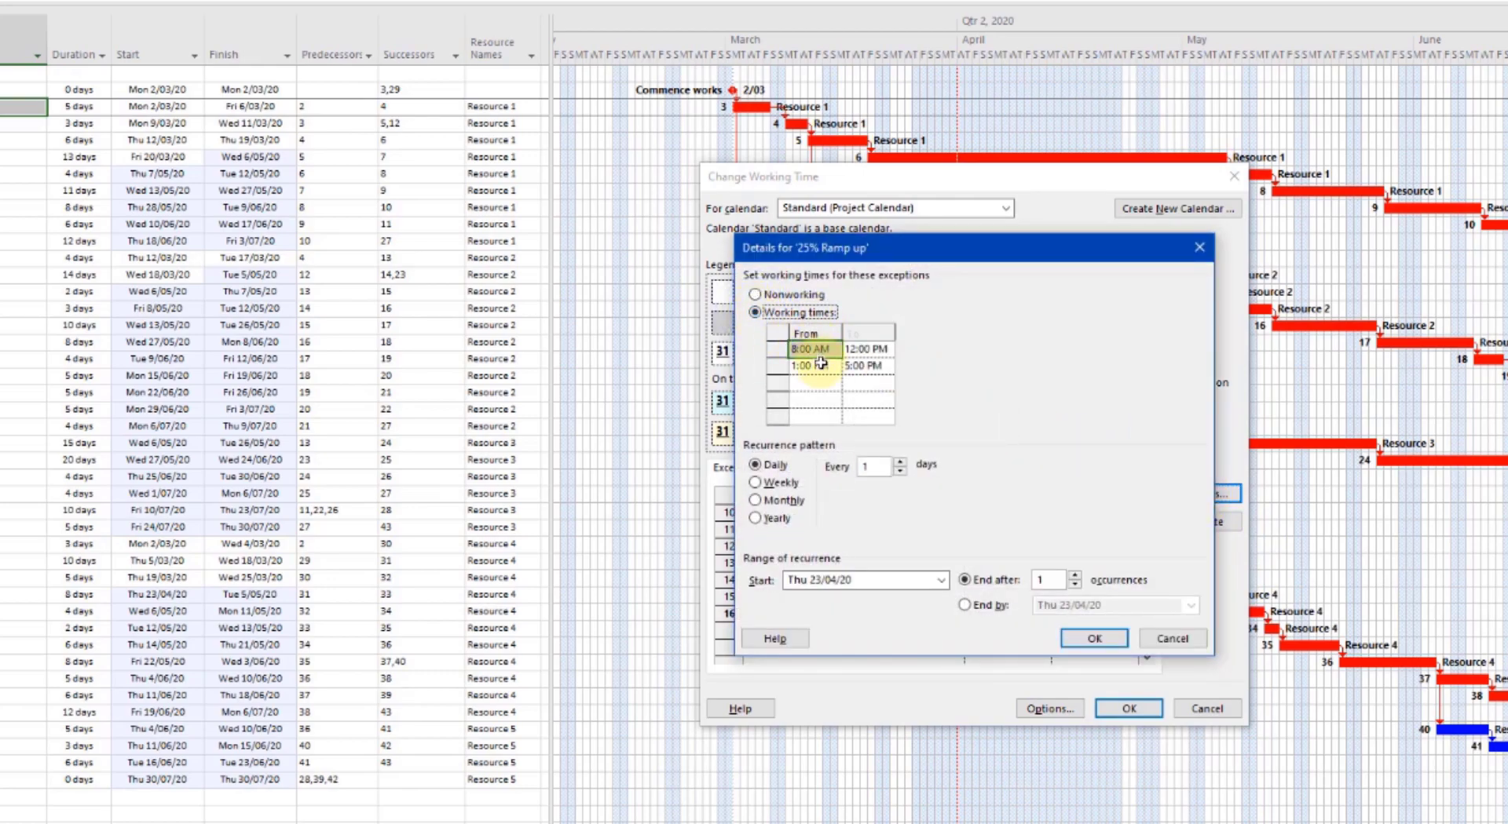
{"action": "left_click", "coordinate": [817, 367]}
{"action": "key", "text": "Delete"}
{"action": "left_click", "coordinate": [865, 350]}
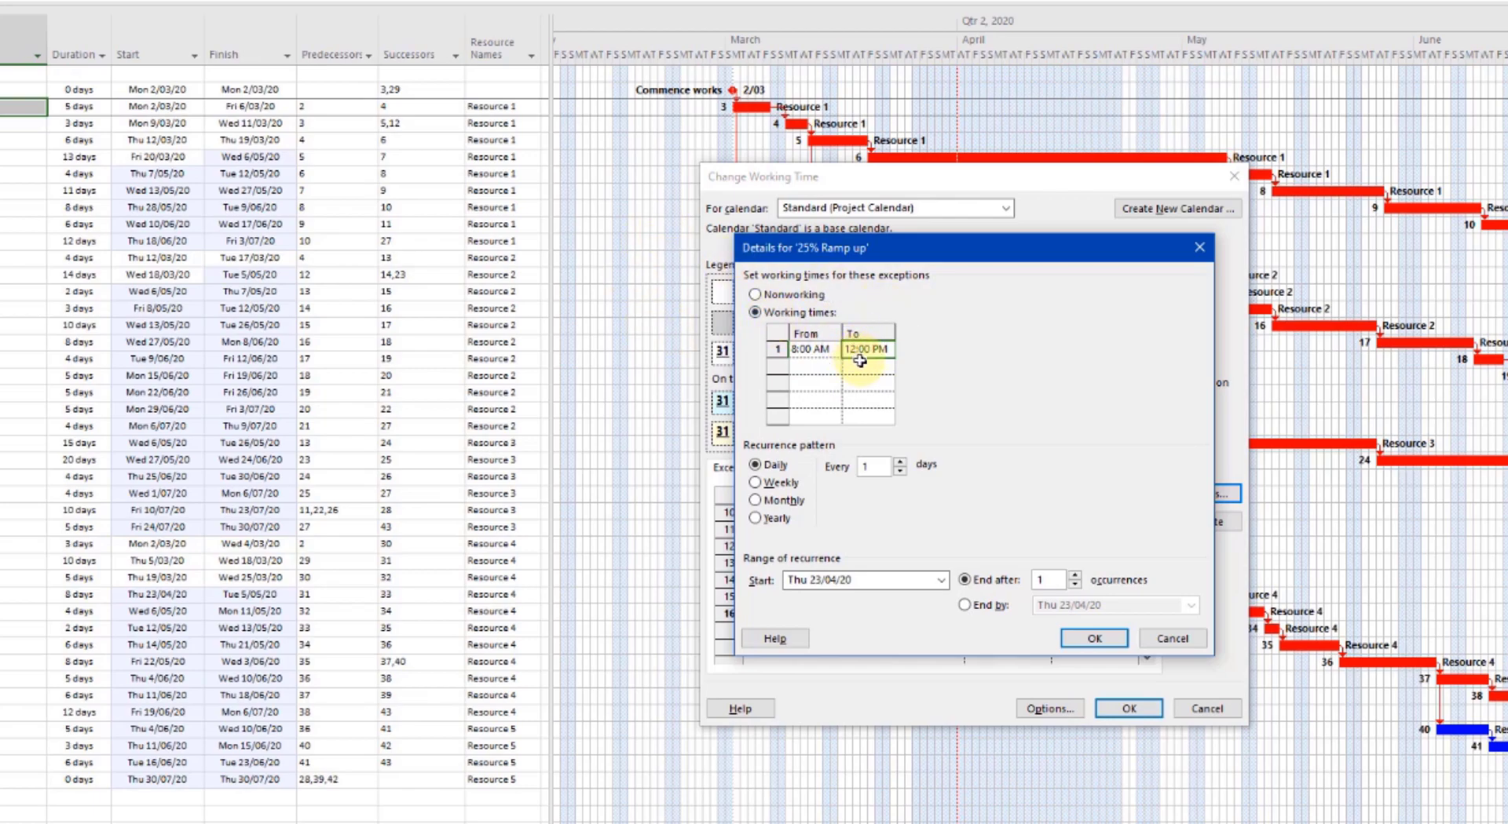
{"action": "type", "text": "0"}
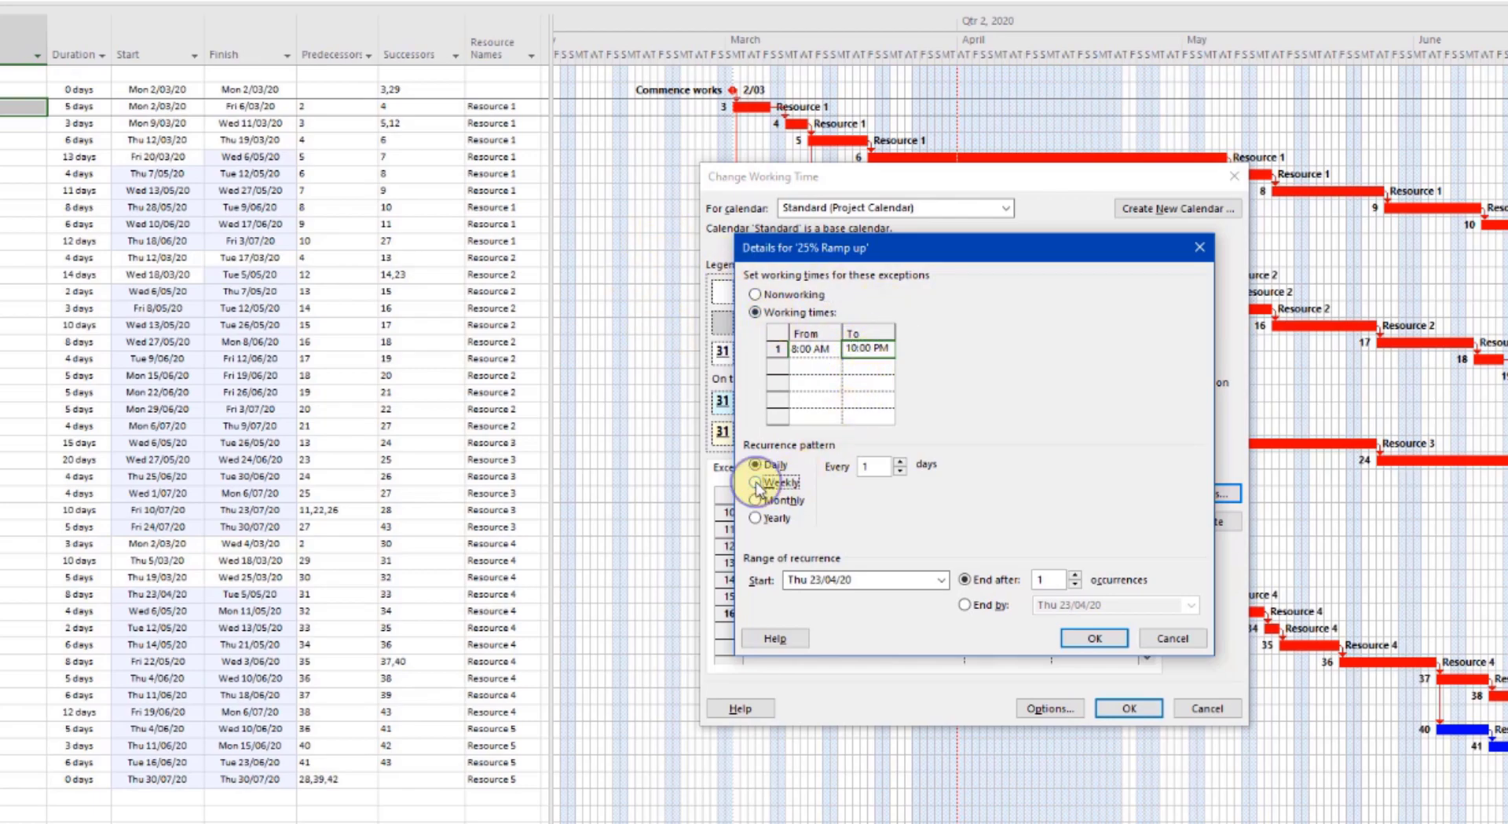
- Make the 25% Ramp up exception recur weekly on Monday through Friday
{"action": "left_click", "coordinate": [754, 482]}
{"action": "left_click", "coordinate": [901, 499]}
{"action": "left_click", "coordinate": [968, 497]}
{"action": "left_click", "coordinate": [1036, 498]}
{"action": "left_click", "coordinate": [857, 516]}
{"action": "left_click", "coordinate": [911, 516]}
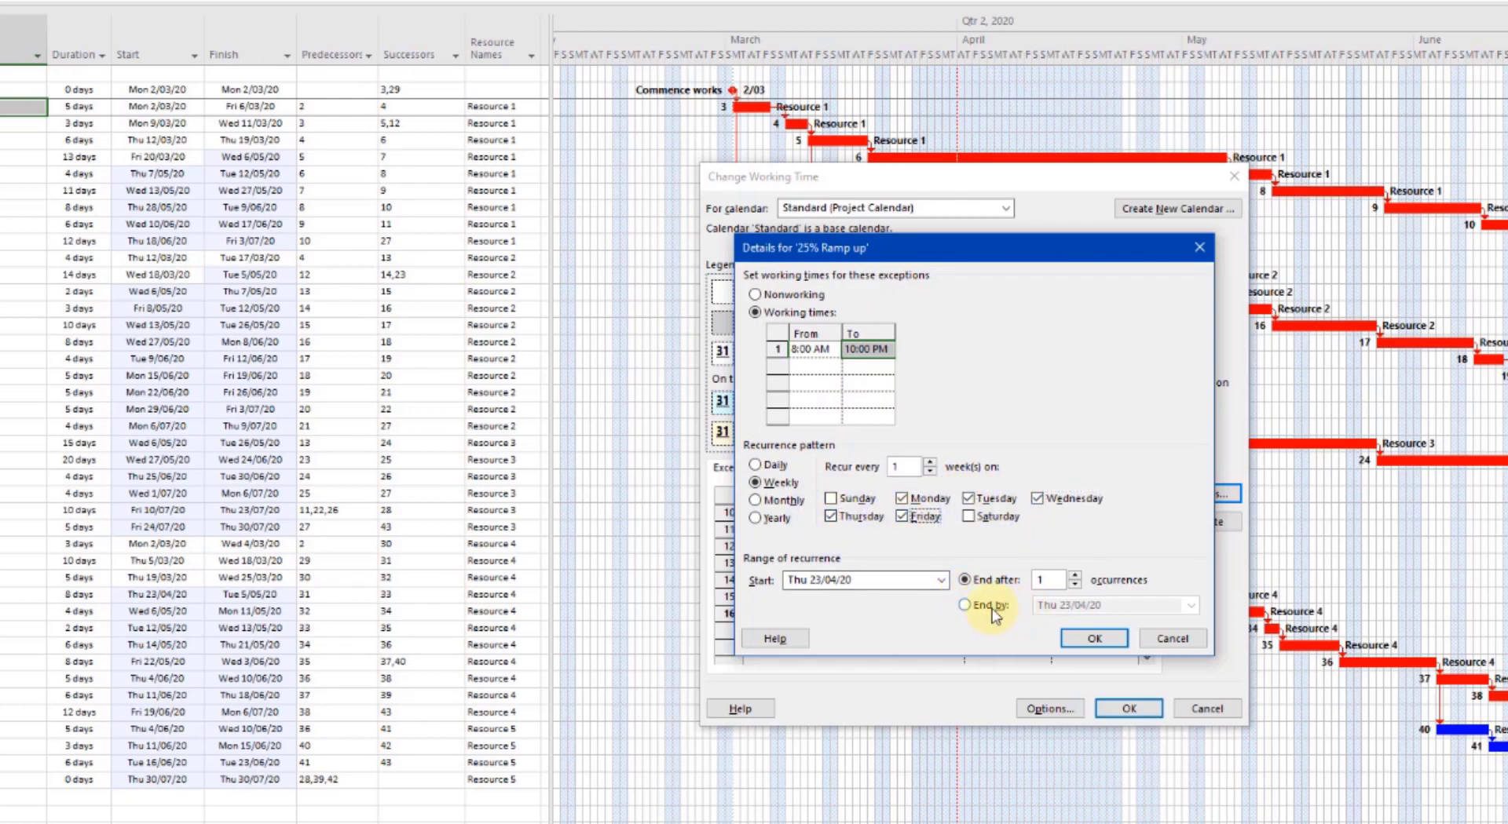
- End the 25% Ramp up recurrence by Wed 29/04/2020 and accept the exception details
{"action": "left_click", "coordinate": [965, 606]}
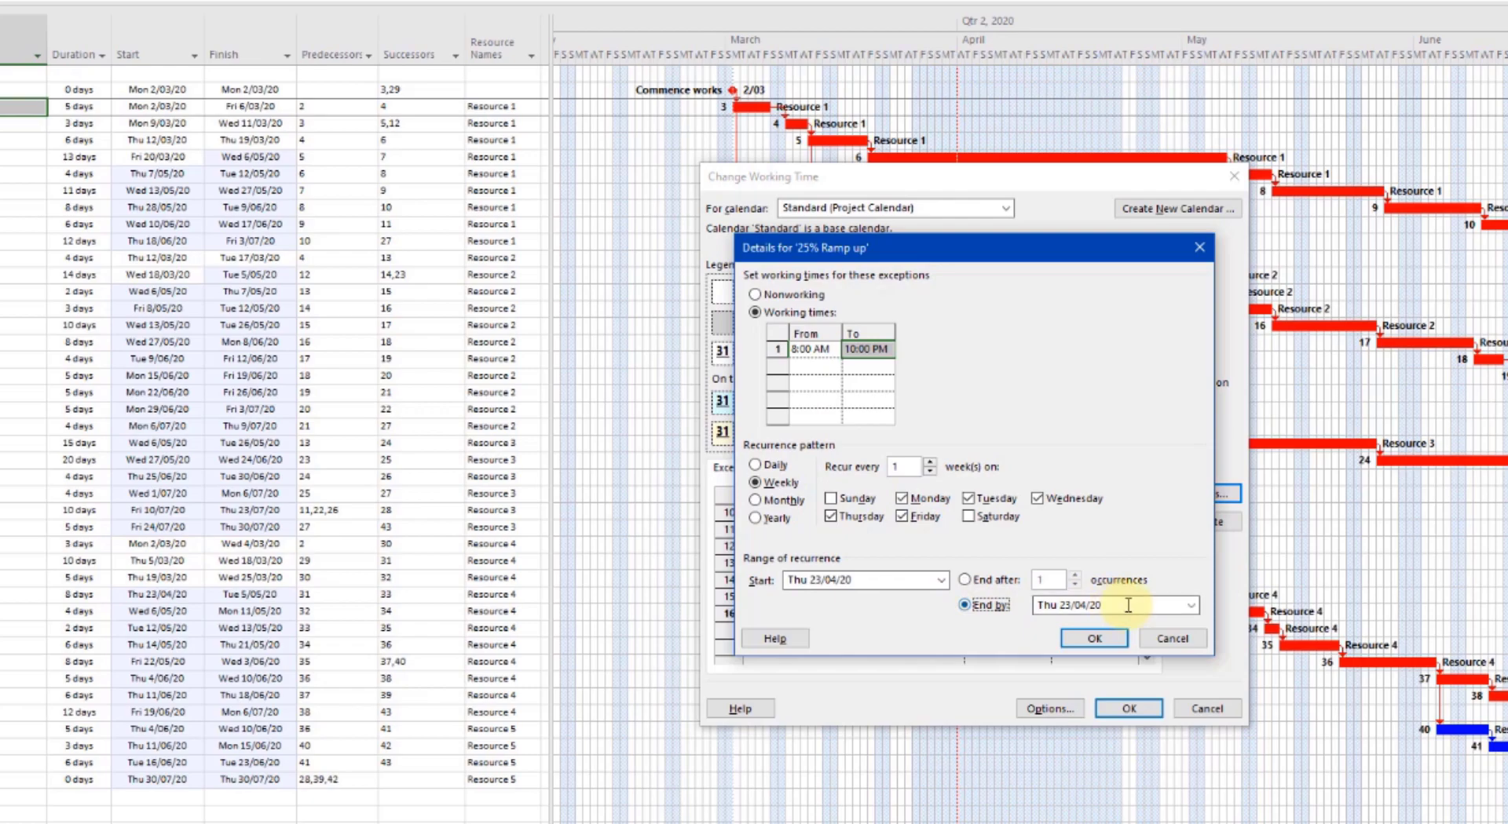
{"action": "left_click", "coordinate": [1191, 605]}
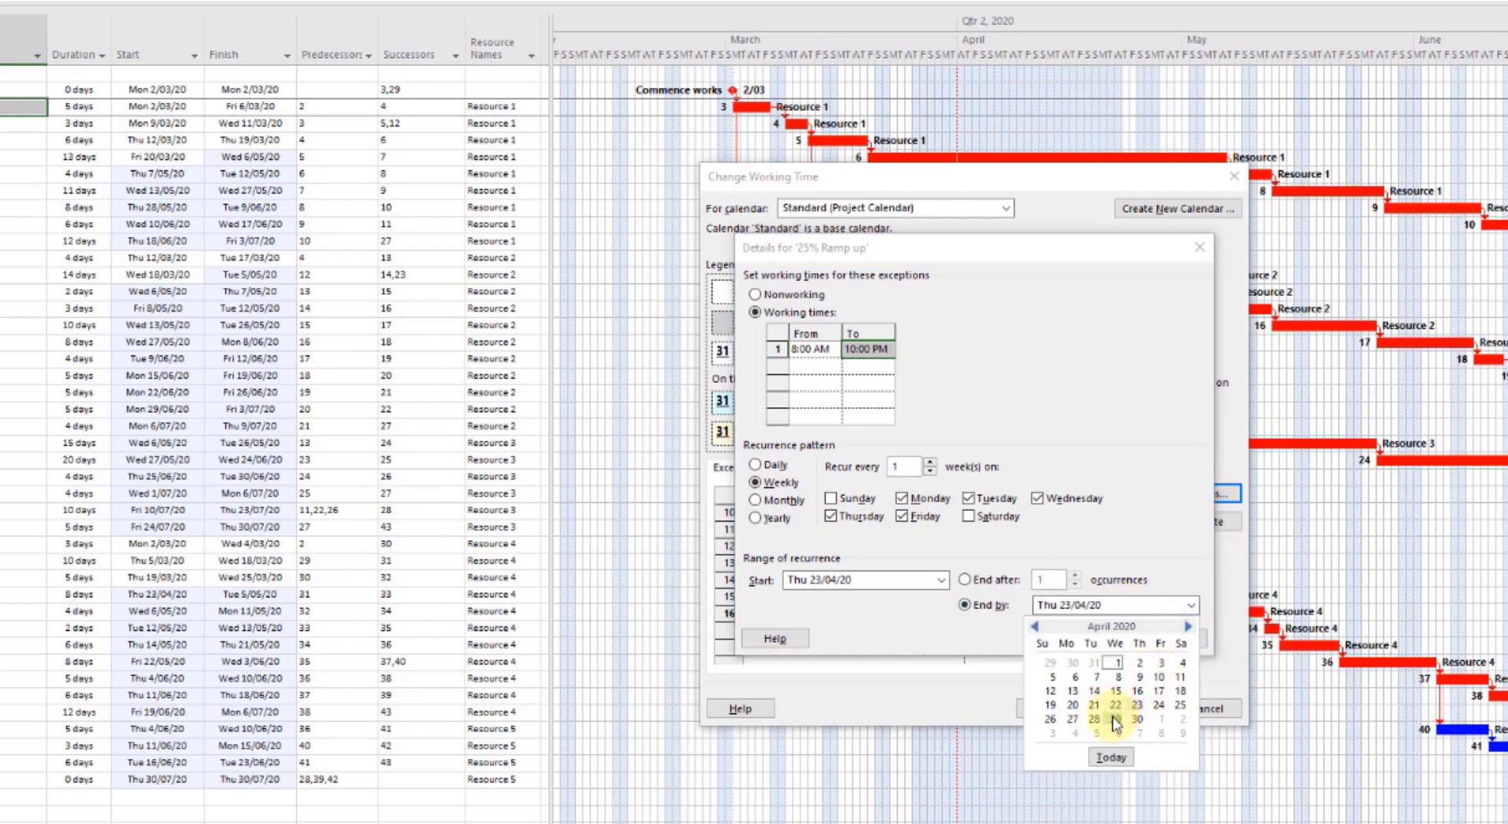
{"action": "left_click", "coordinate": [1115, 718]}
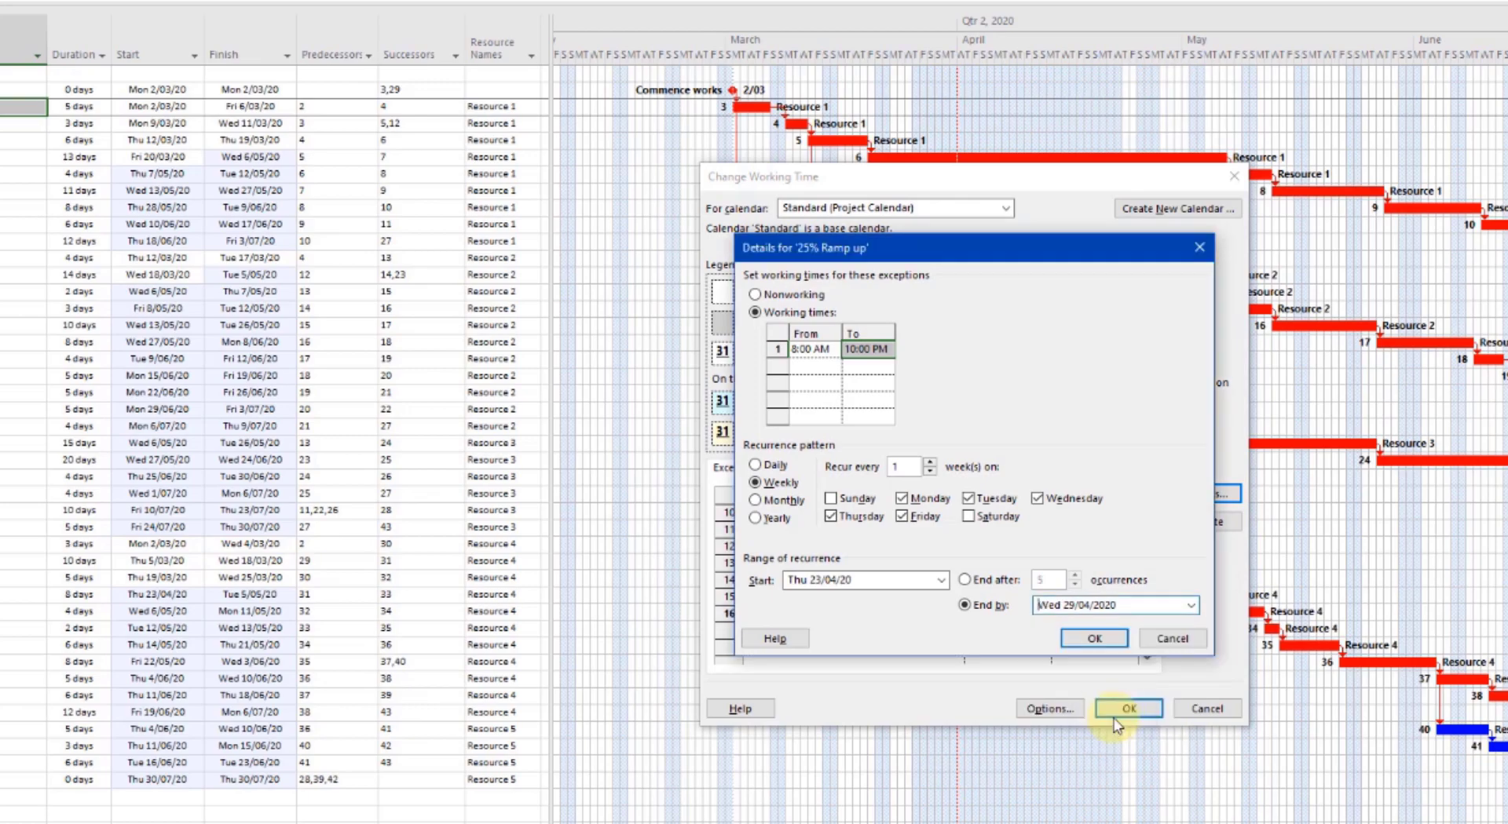
{"action": "left_click", "coordinate": [1097, 642]}
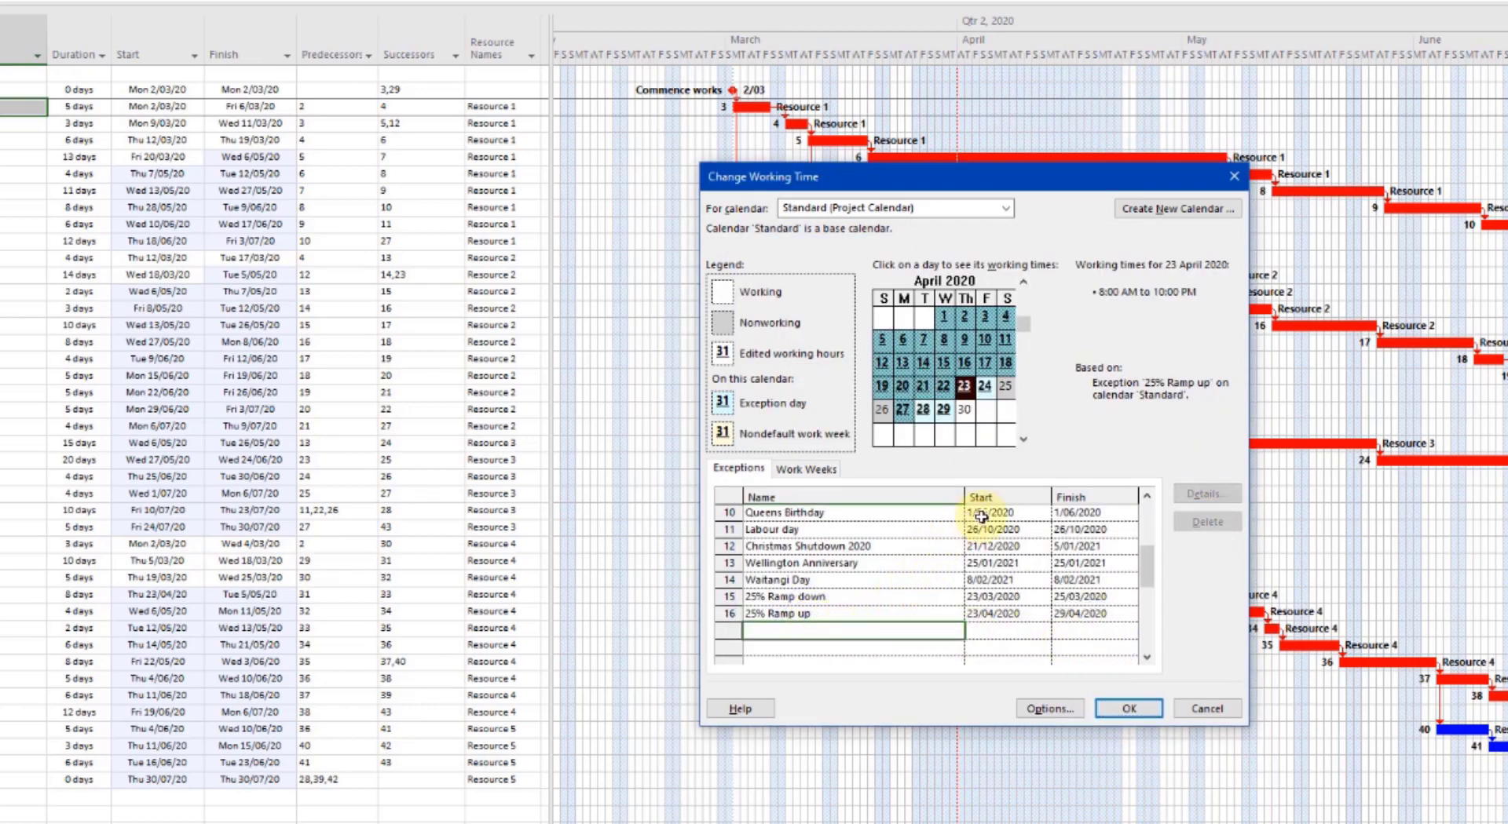
- Add an exception named "50%" in the next empty row, starting 30/04/2020 and finishing 13/05/2020
{"action": "left_click", "coordinate": [1146, 658]}
{"action": "left_click", "coordinate": [1146, 658]}
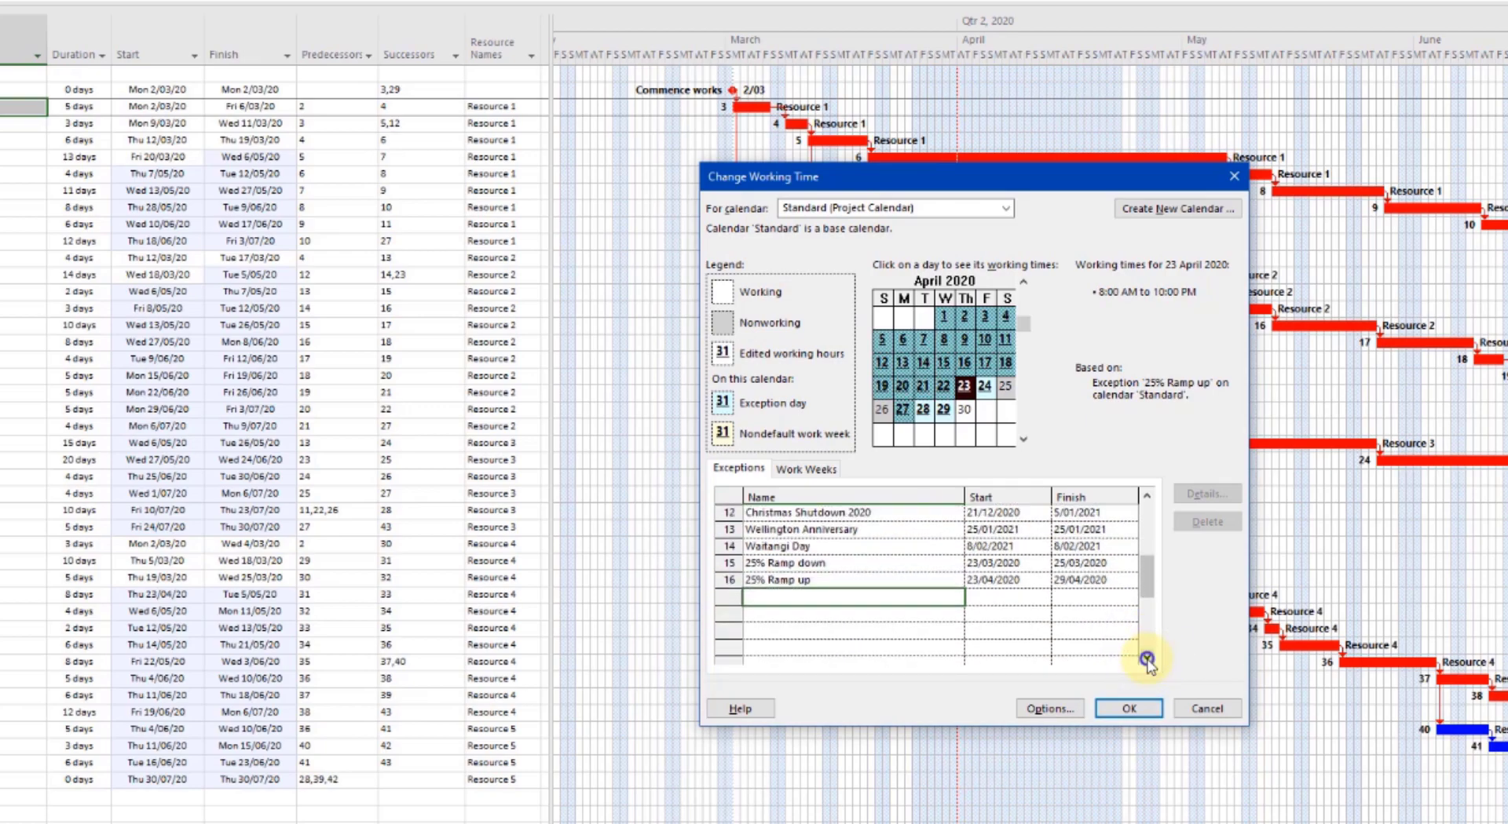
{"action": "left_click", "coordinate": [1146, 658]}
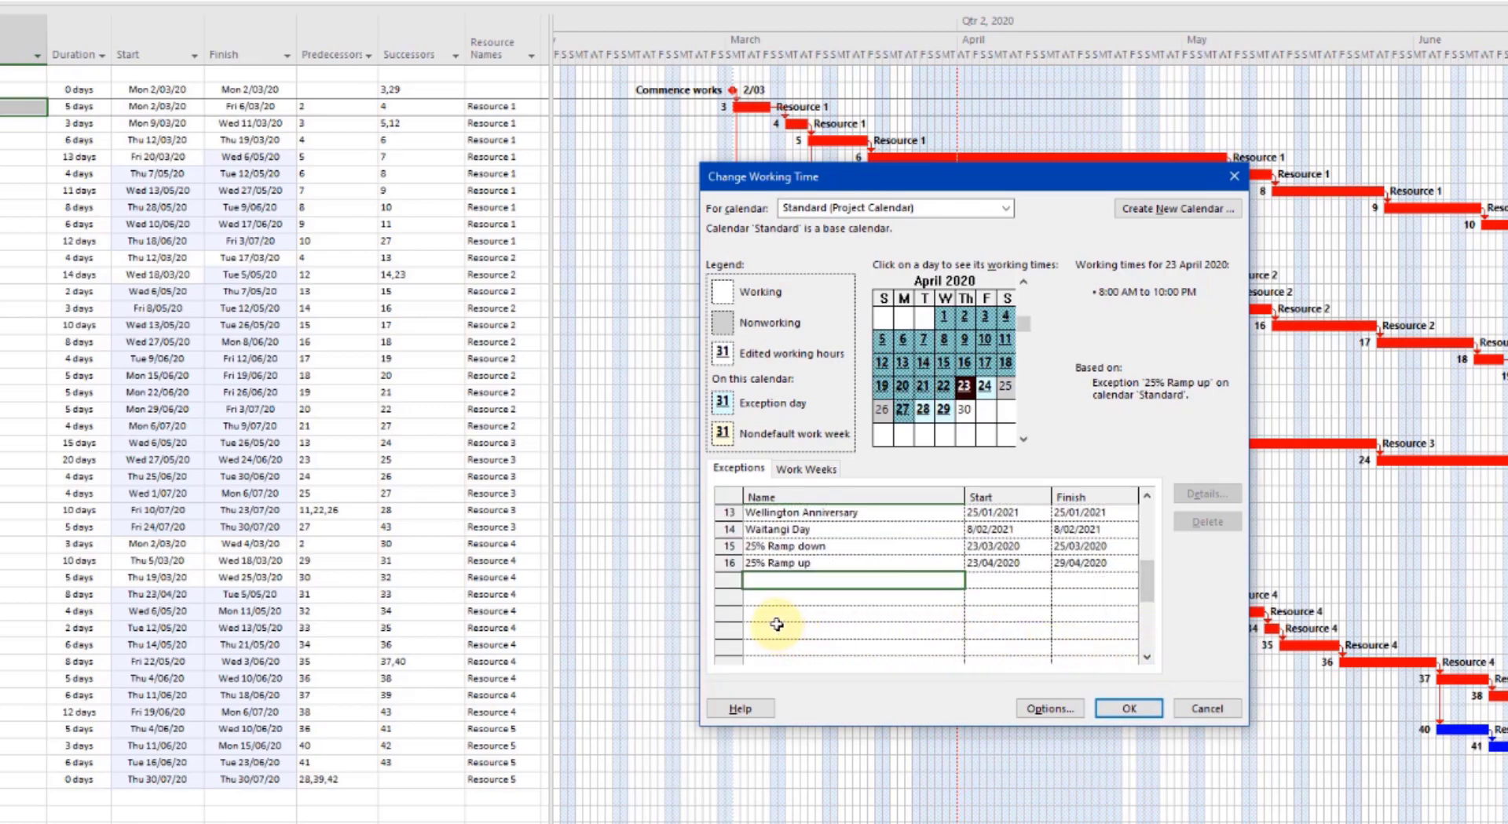
{"action": "type", "text": "50%"}
{"action": "left_click", "coordinate": [1013, 580]}
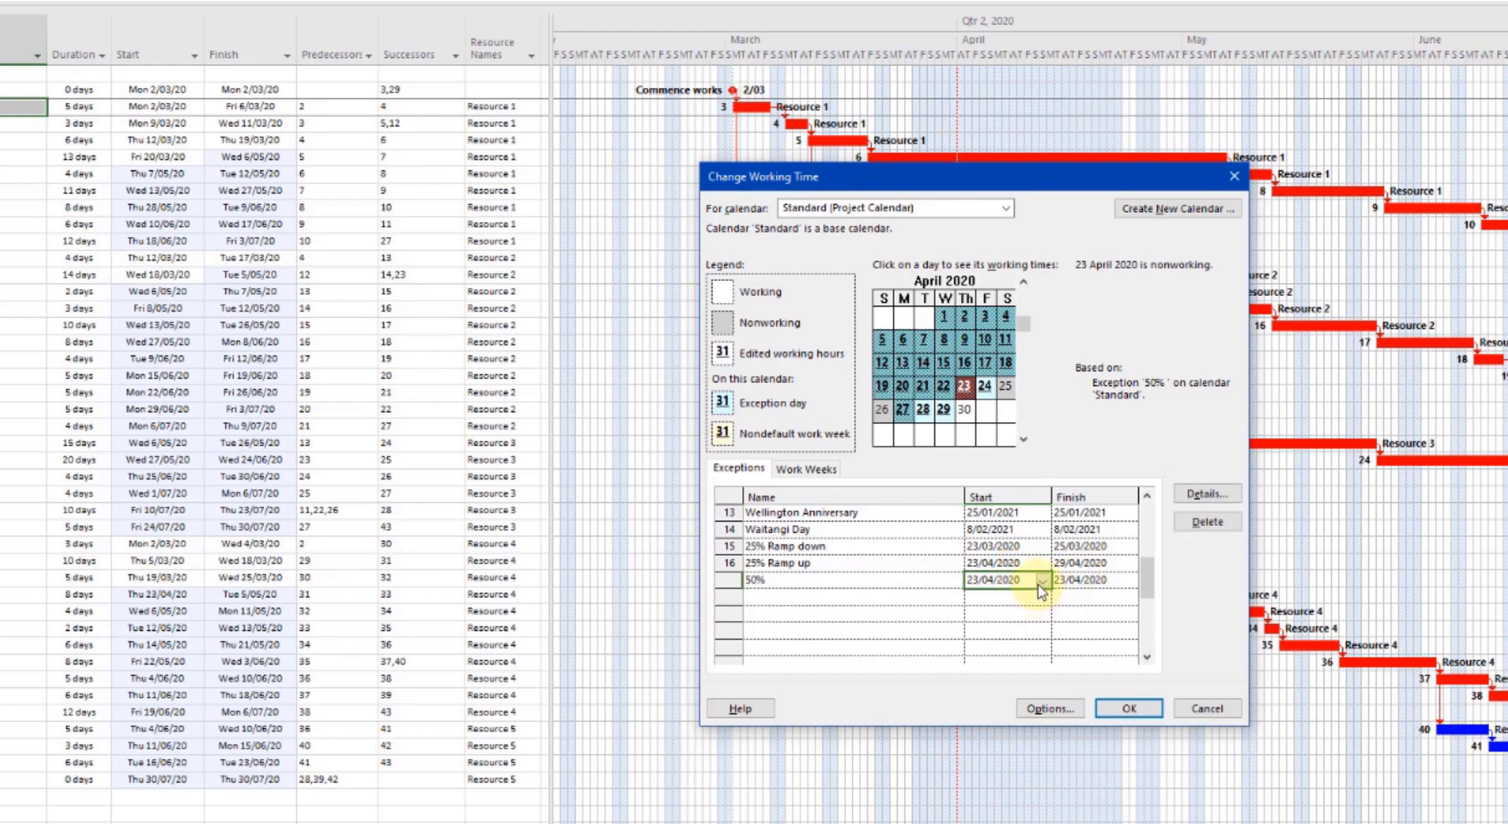
{"action": "left_click", "coordinate": [1042, 582]}
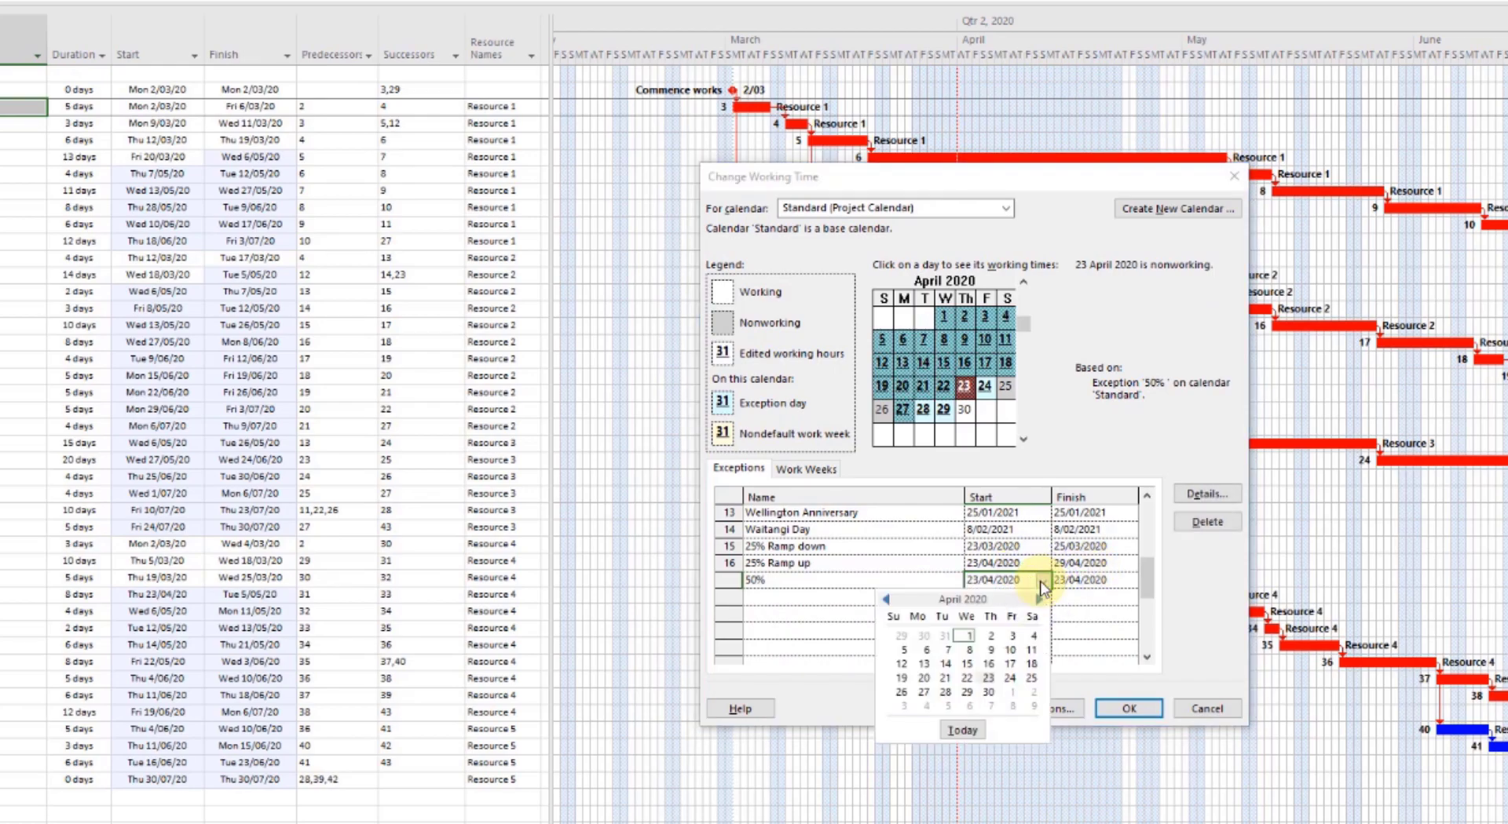
{"action": "left_click", "coordinate": [989, 692]}
{"action": "left_click", "coordinate": [1131, 585]}
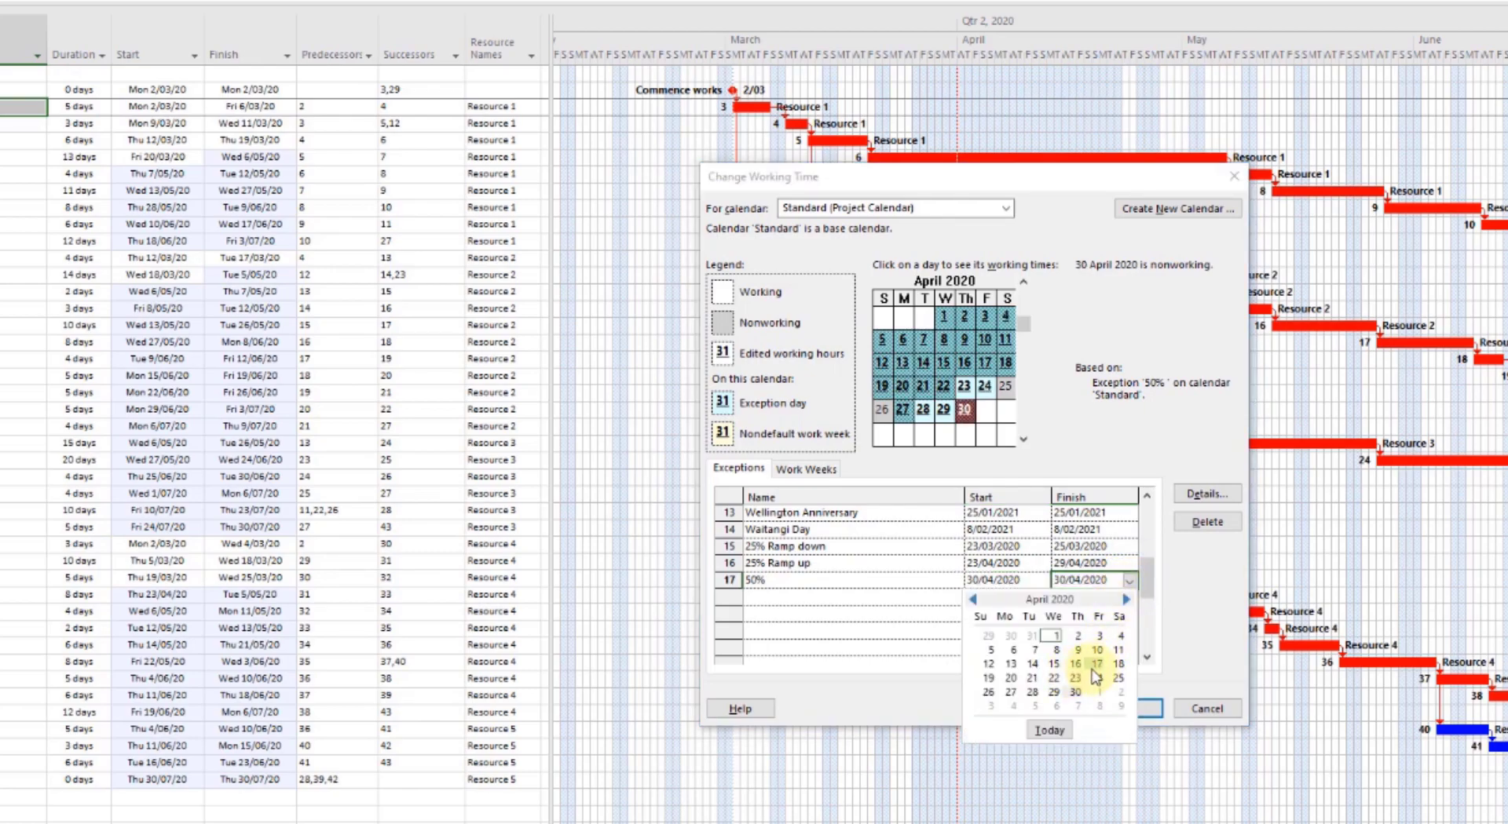
{"action": "left_click", "coordinate": [1126, 599]}
{"action": "left_click", "coordinate": [1056, 663]}
- Make the 50% exception working time and remove its afternoon shift, keeping only 8:00 AM to 12:00 PM
{"action": "left_click", "coordinate": [1202, 498]}
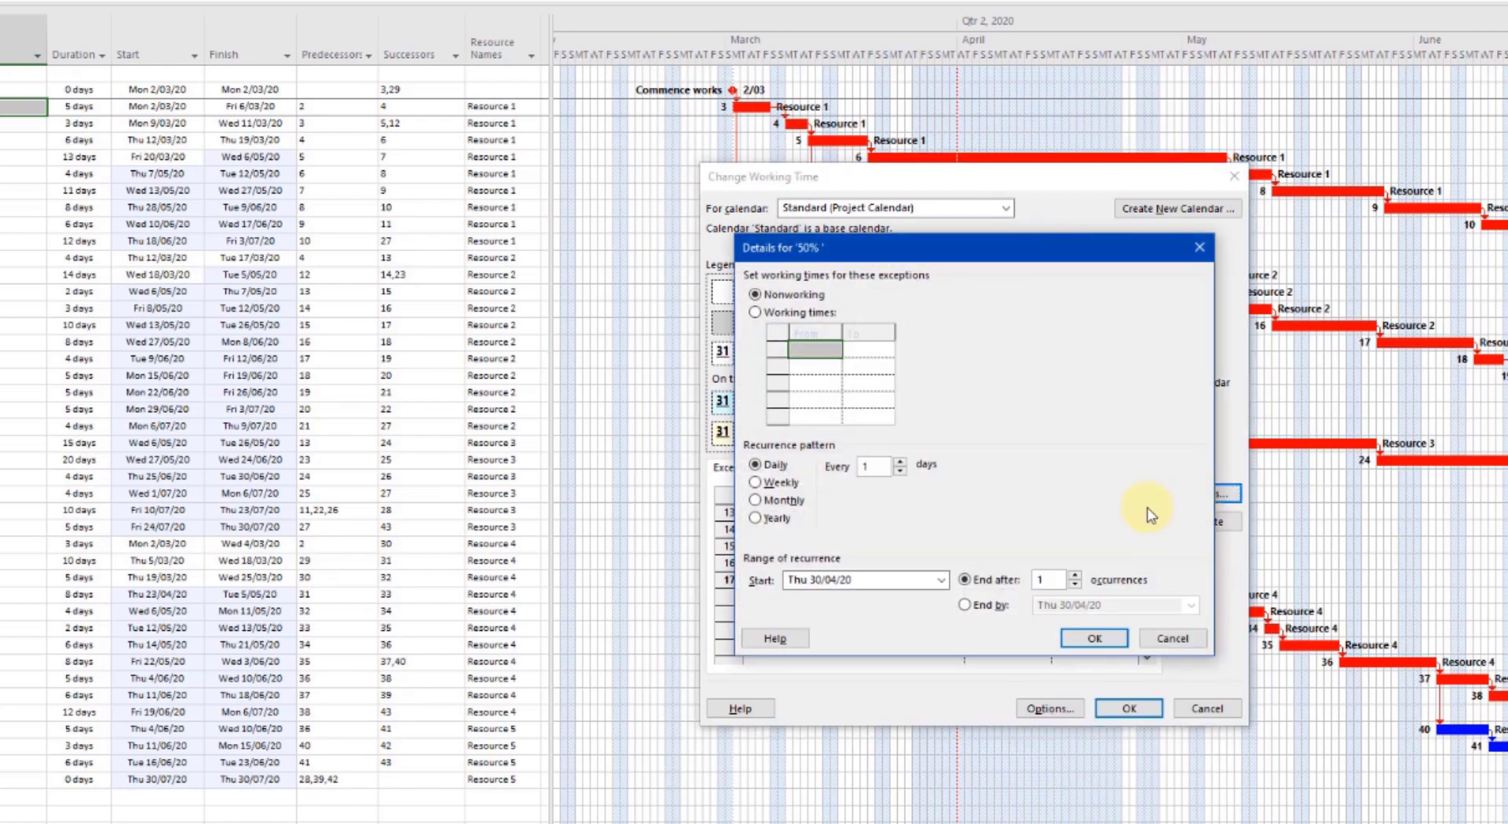
{"action": "left_click", "coordinate": [754, 312]}
{"action": "key", "text": "Delete"}
- Make the 50% exception recur weekly on Monday through Friday, ending by Wed 13/05/2020, and accept its details
{"action": "left_click", "coordinate": [805, 484]}
{"action": "left_click", "coordinate": [903, 498]}
{"action": "left_click", "coordinate": [970, 498]}
{"action": "left_click", "coordinate": [1038, 500]}
{"action": "left_click", "coordinate": [830, 516]}
{"action": "left_click", "coordinate": [903, 516]}
{"action": "left_click", "coordinate": [965, 606]}
{"action": "left_click", "coordinate": [1190, 606]}
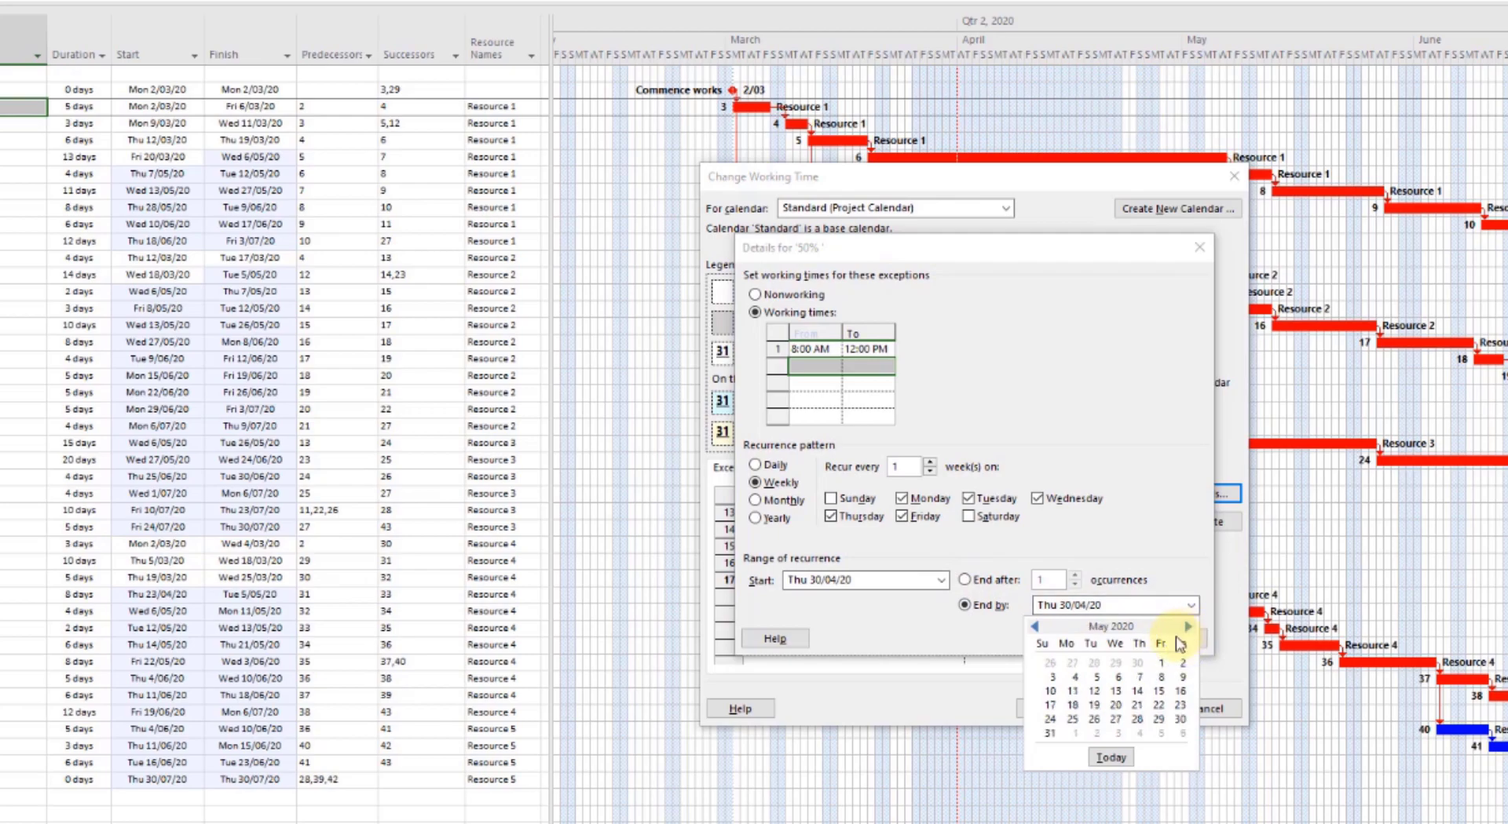
{"action": "left_click", "coordinate": [1115, 691]}
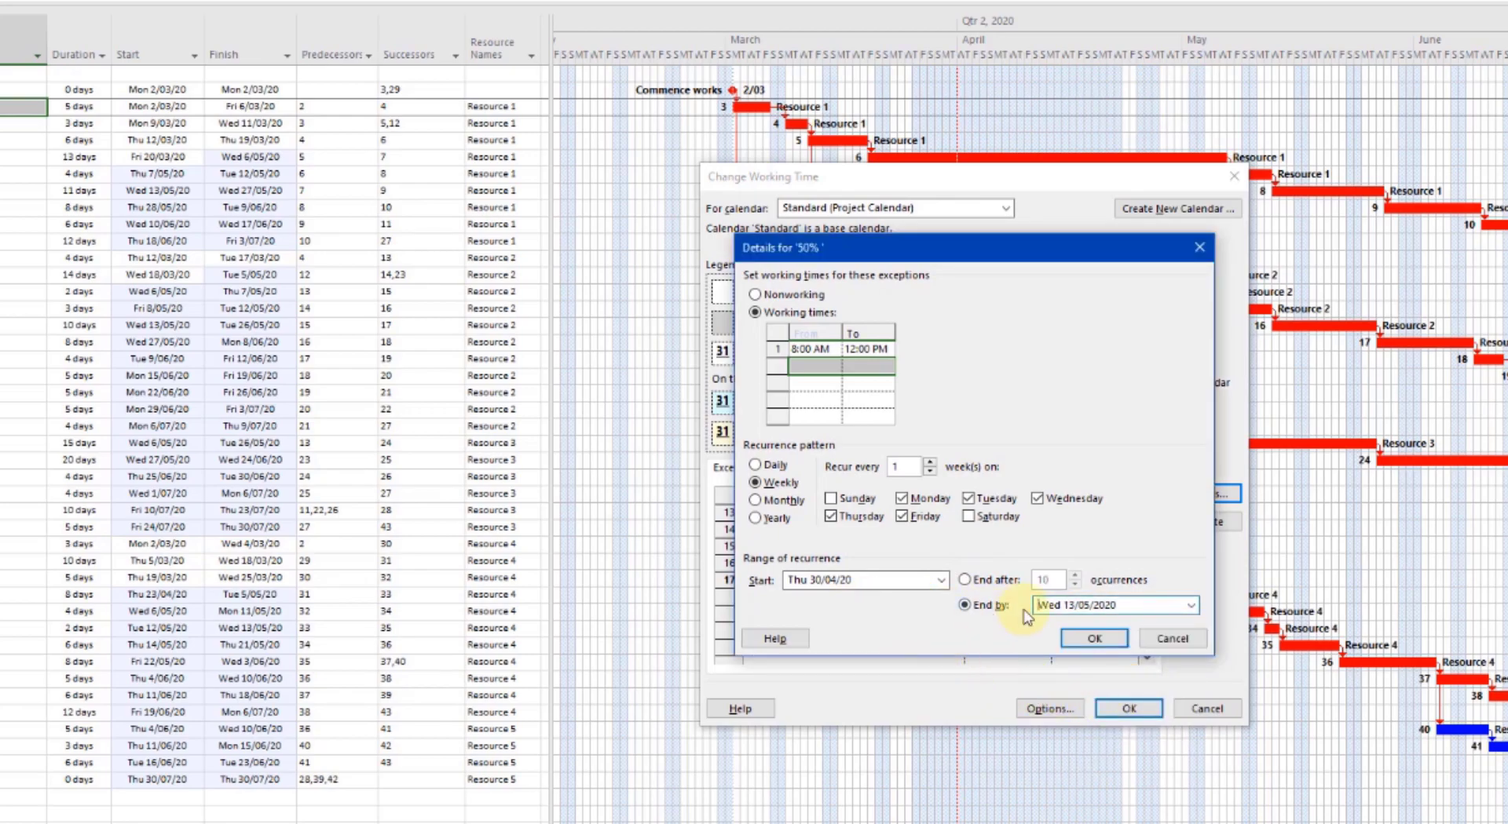
{"action": "left_click", "coordinate": [1094, 638]}
- Add an exception named "75%" below the 50% entry, starting 14/05/2020 and finishing 20/05/2020
{"action": "left_click", "coordinate": [781, 597]}
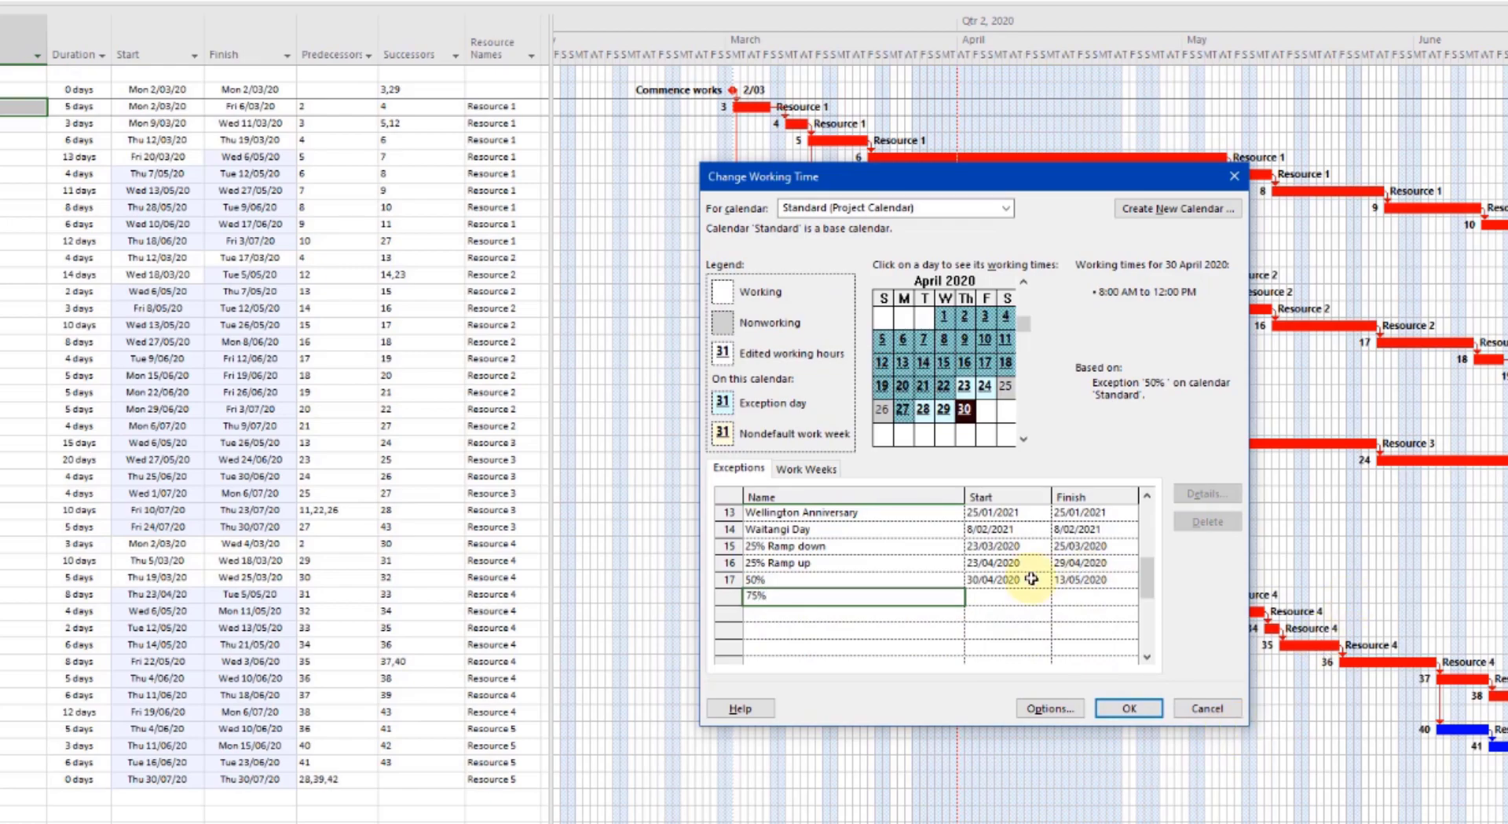
{"action": "left_click", "coordinate": [1005, 597]}
{"action": "left_click", "coordinate": [1041, 597]}
{"action": "left_click", "coordinate": [988, 681]}
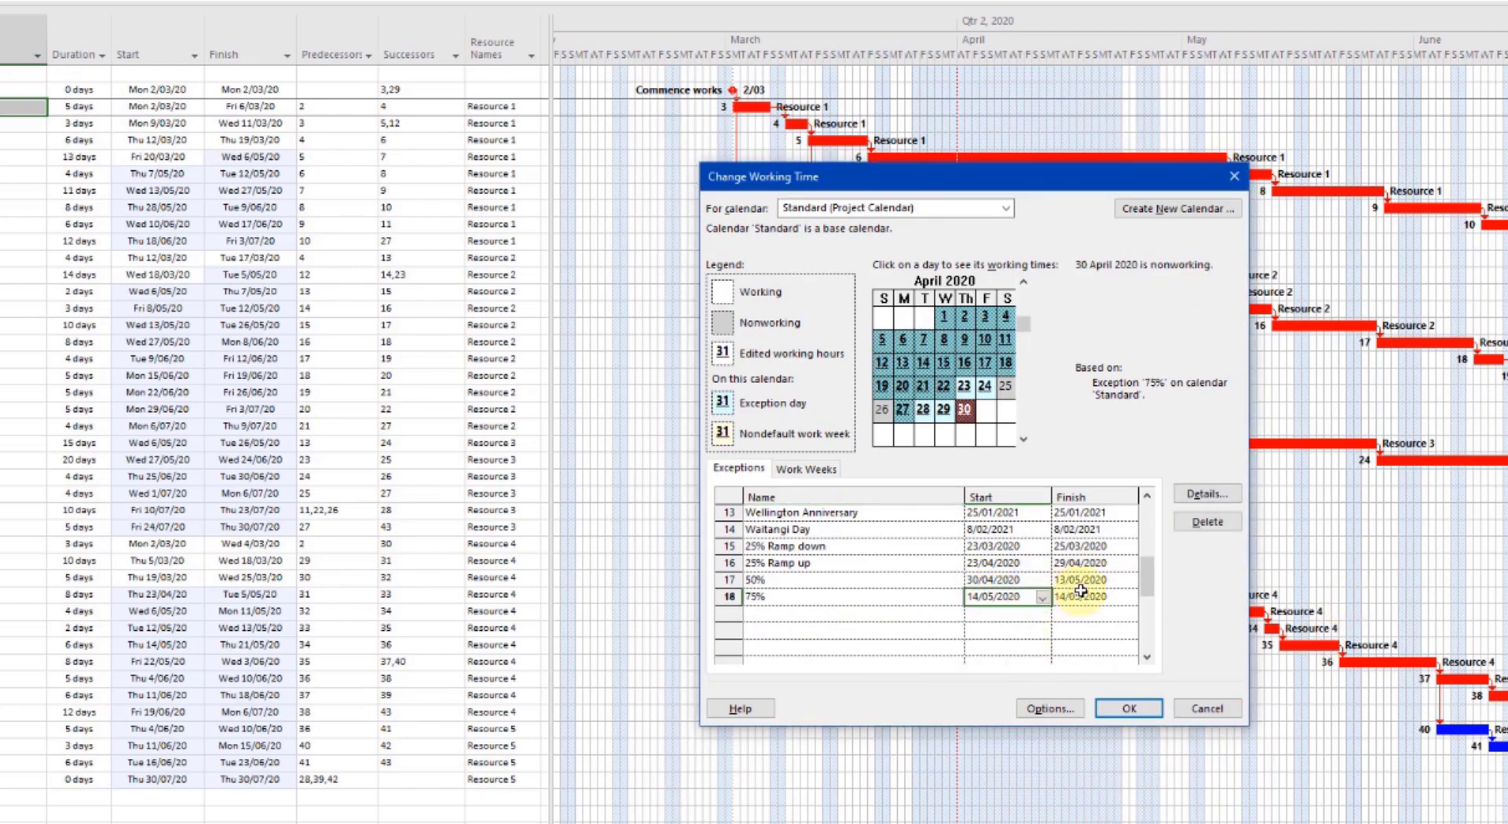
{"action": "left_click", "coordinate": [1128, 597]}
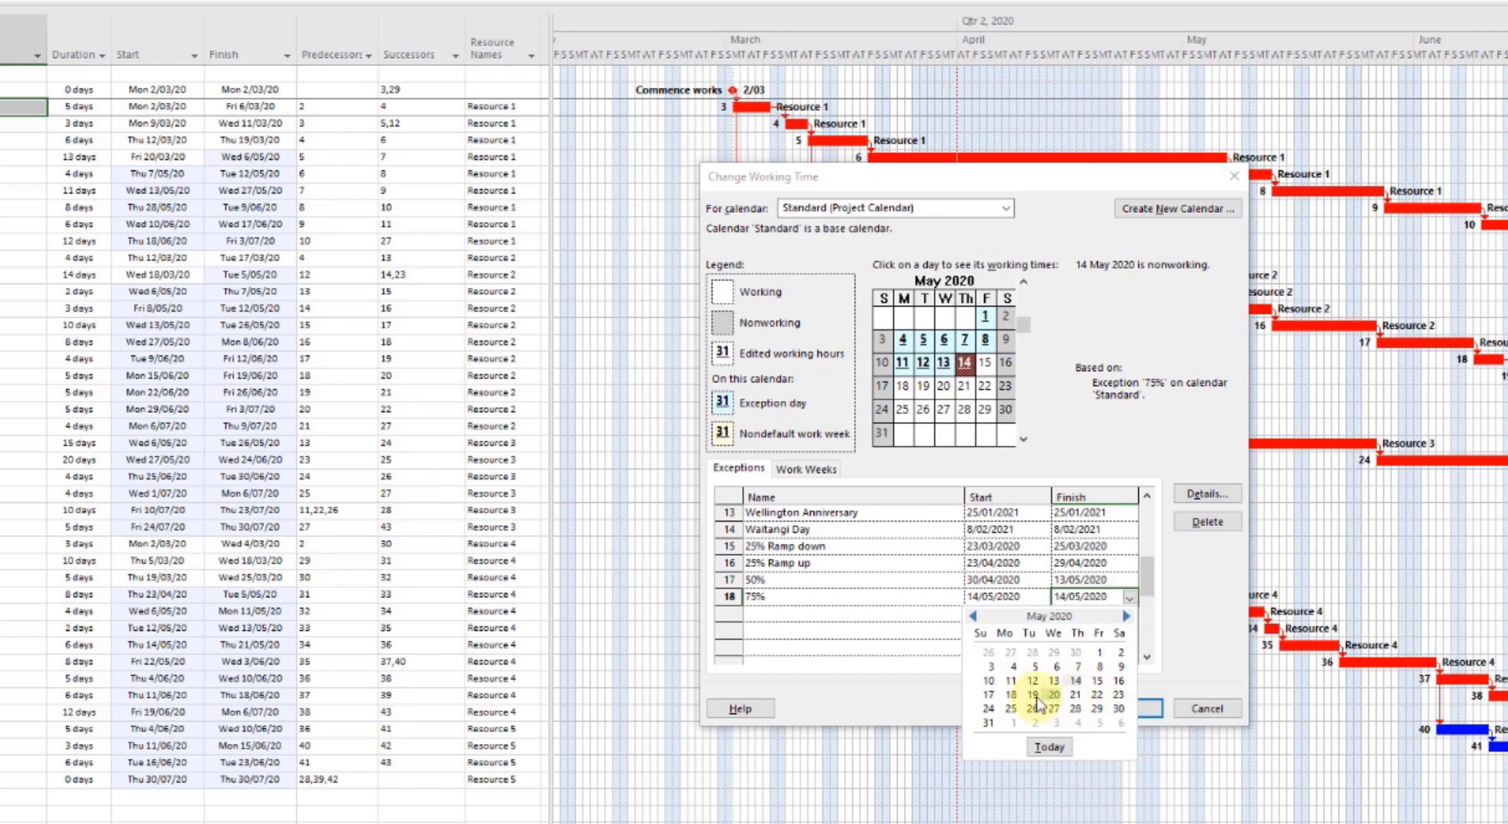
{"action": "left_click", "coordinate": [1054, 695]}
- Make the 75% exception working time and set its afternoon shift to end at 3:00 PM
{"action": "left_click", "coordinate": [1226, 497]}
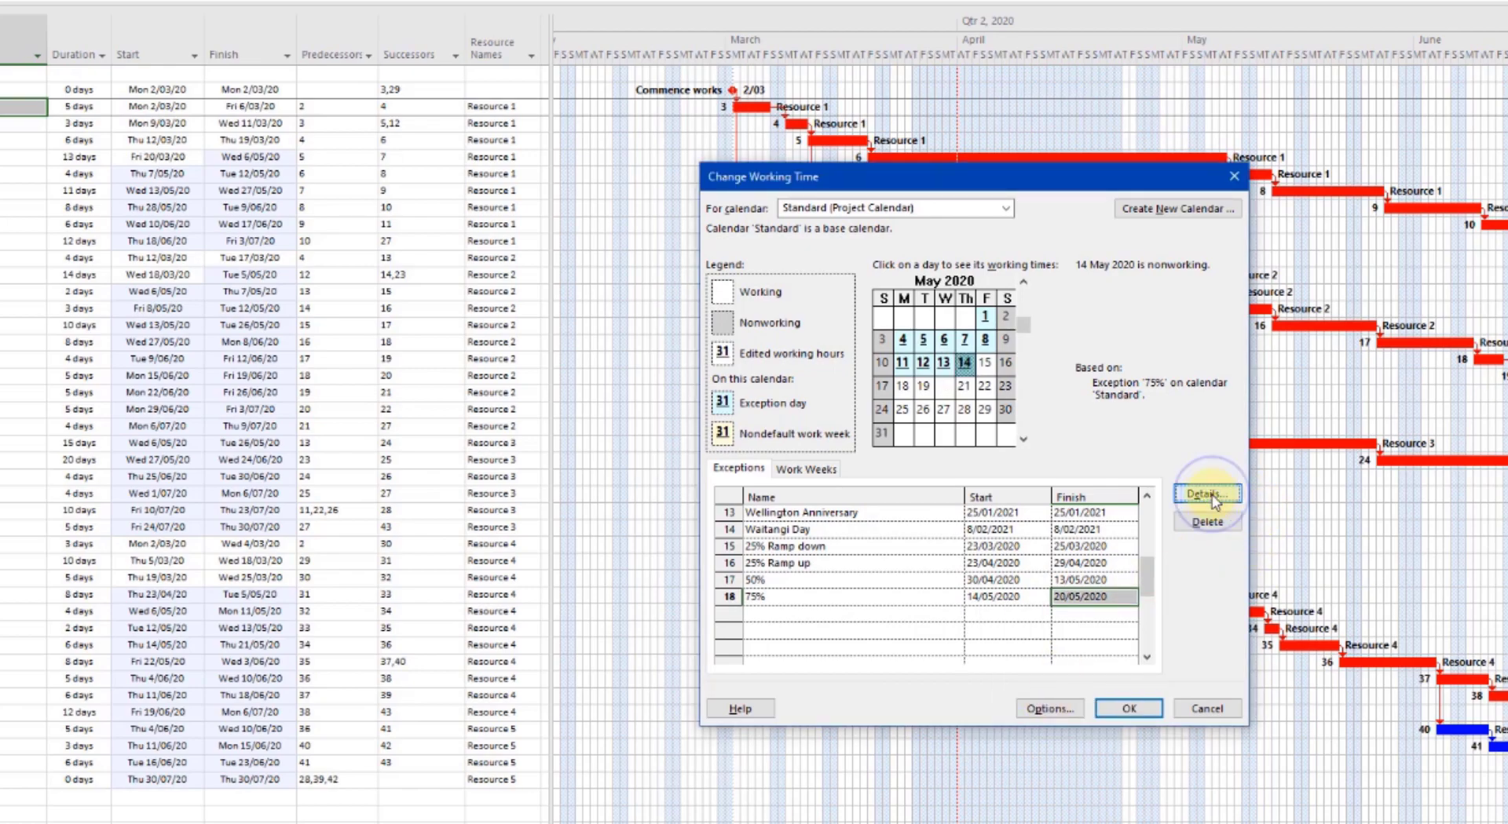
{"action": "left_click", "coordinate": [755, 312]}
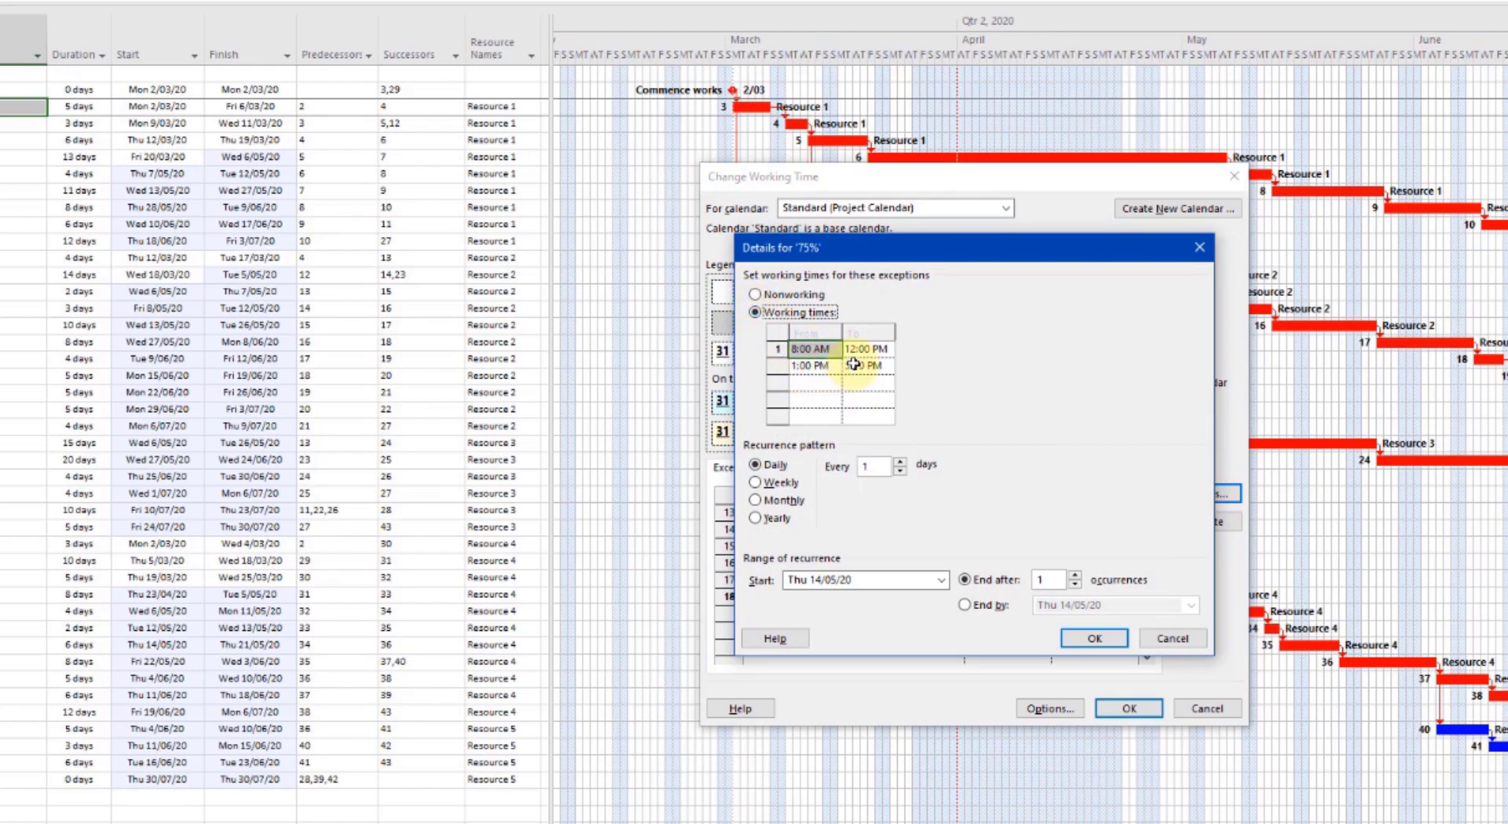
{"action": "left_click", "coordinate": [853, 365]}
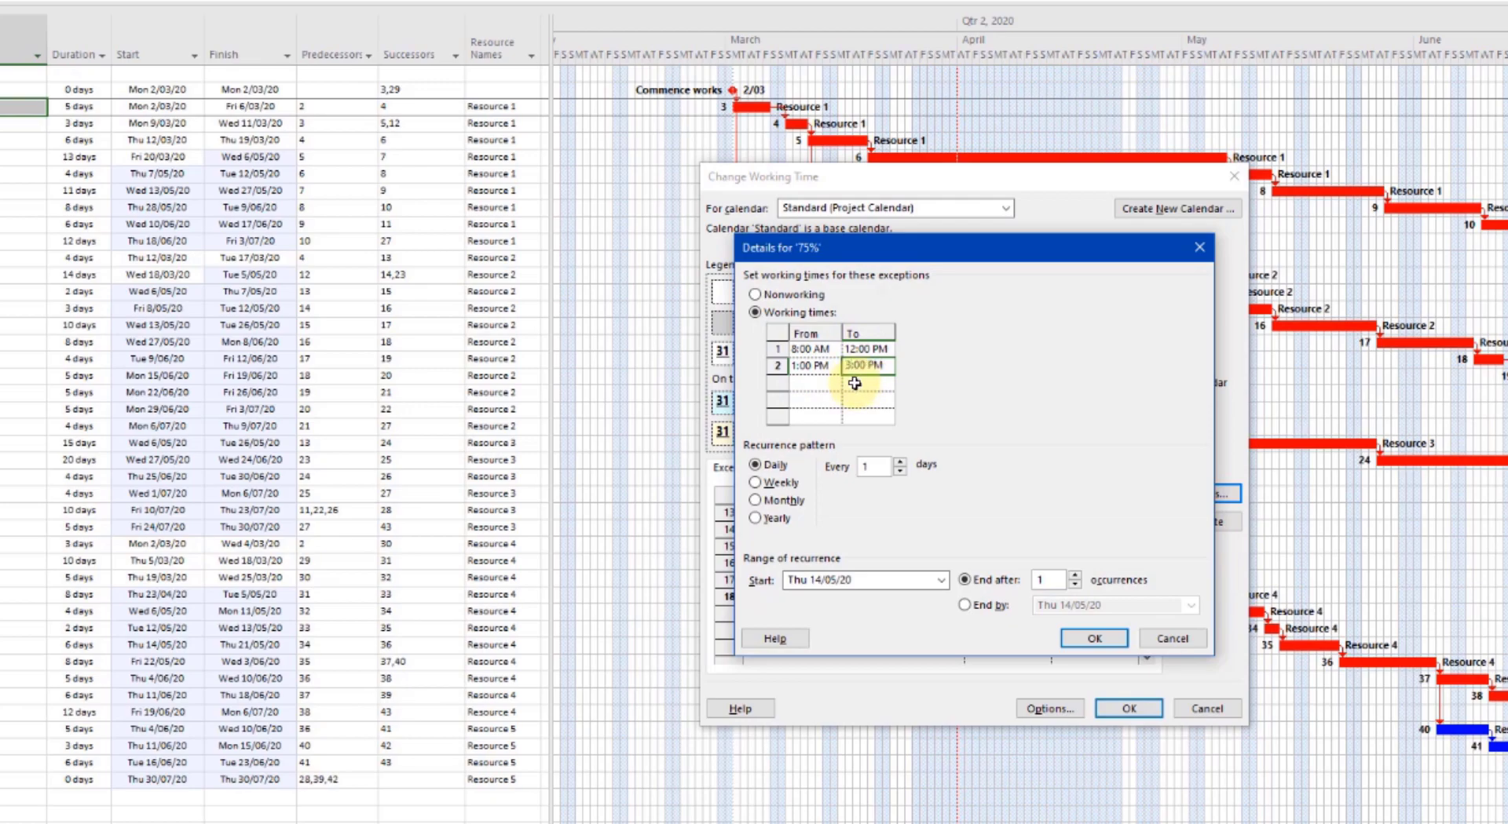
- Make the 75% exception recur weekly on Monday, Tuesday, Wednesday, Thursday and Friday
{"action": "left_click", "coordinate": [756, 484]}
{"action": "left_click", "coordinate": [915, 503]}
{"action": "left_click", "coordinate": [970, 500]}
{"action": "left_click", "coordinate": [1038, 501]}
{"action": "left_click", "coordinate": [835, 521]}
{"action": "left_click", "coordinate": [903, 516]}
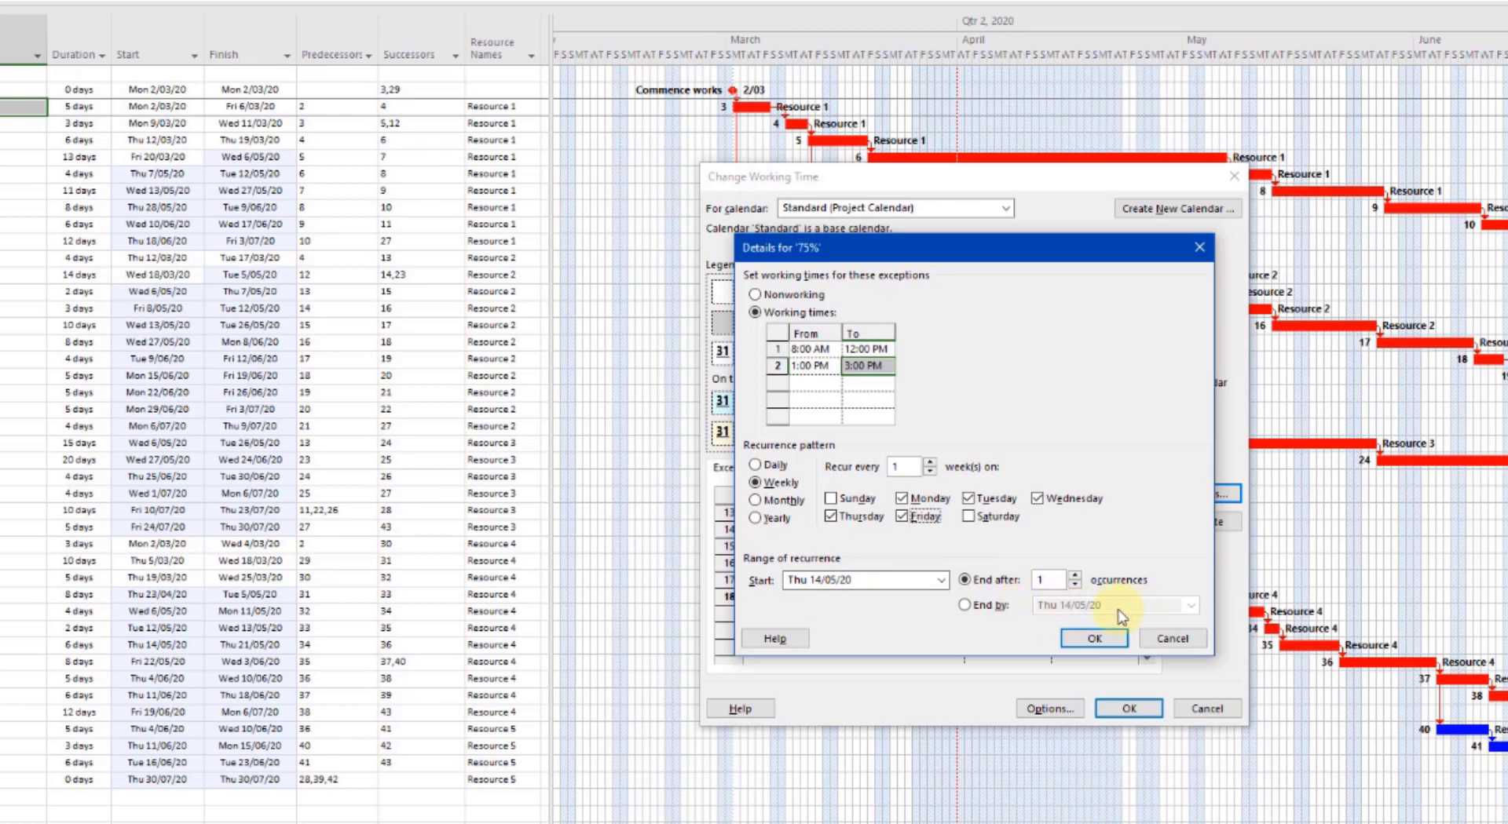
- End the 75% exception after 5 occurrences, then accept its details and the working time changes to the Standard calendar
{"action": "left_click", "coordinate": [1075, 576]}
{"action": "left_click", "coordinate": [1075, 576]}
{"action": "left_click", "coordinate": [1075, 576]}
{"action": "left_click", "coordinate": [1075, 576]}
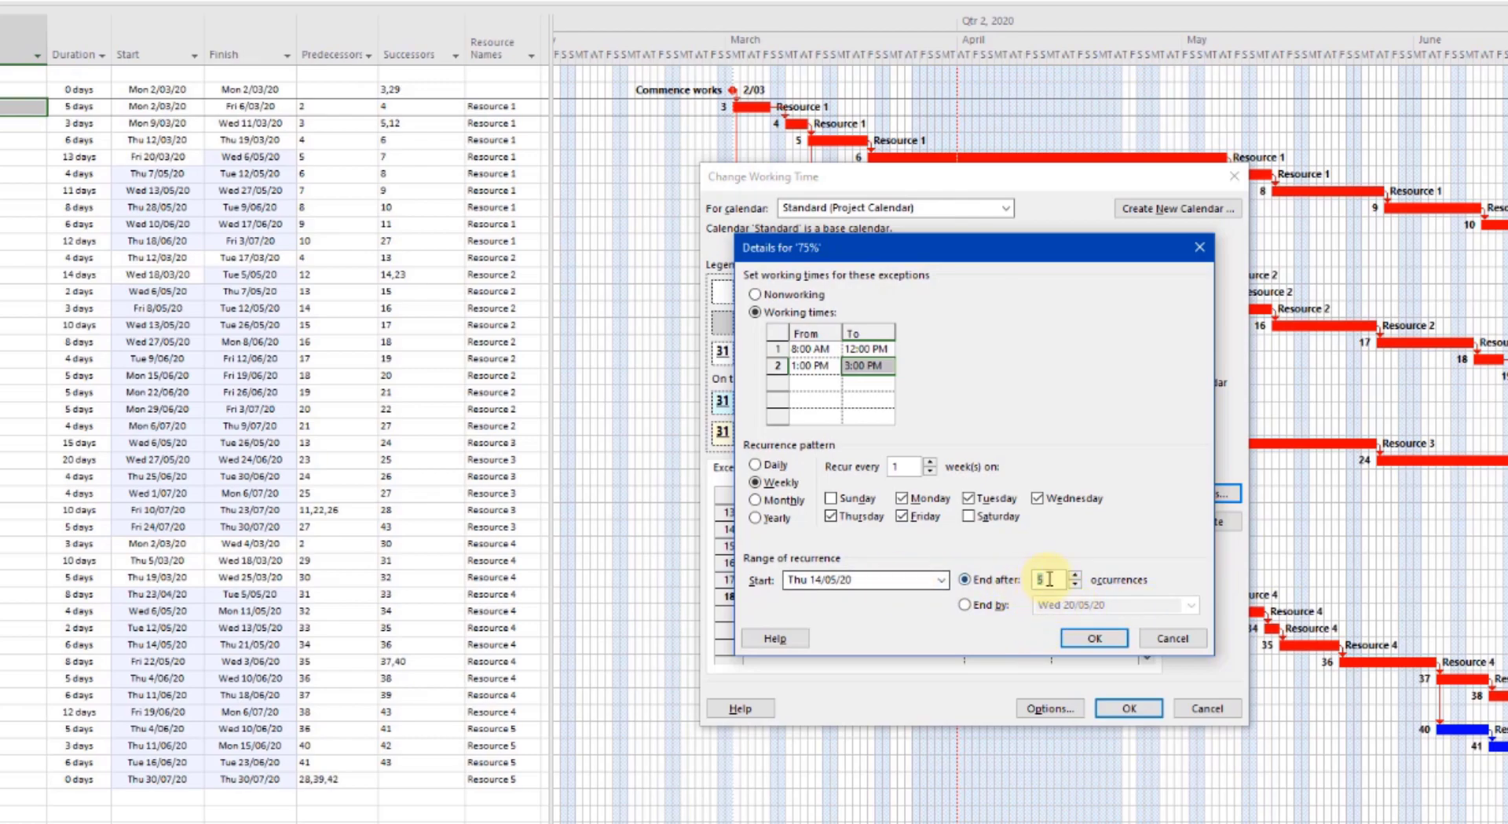
{"action": "left_click", "coordinate": [1094, 638]}
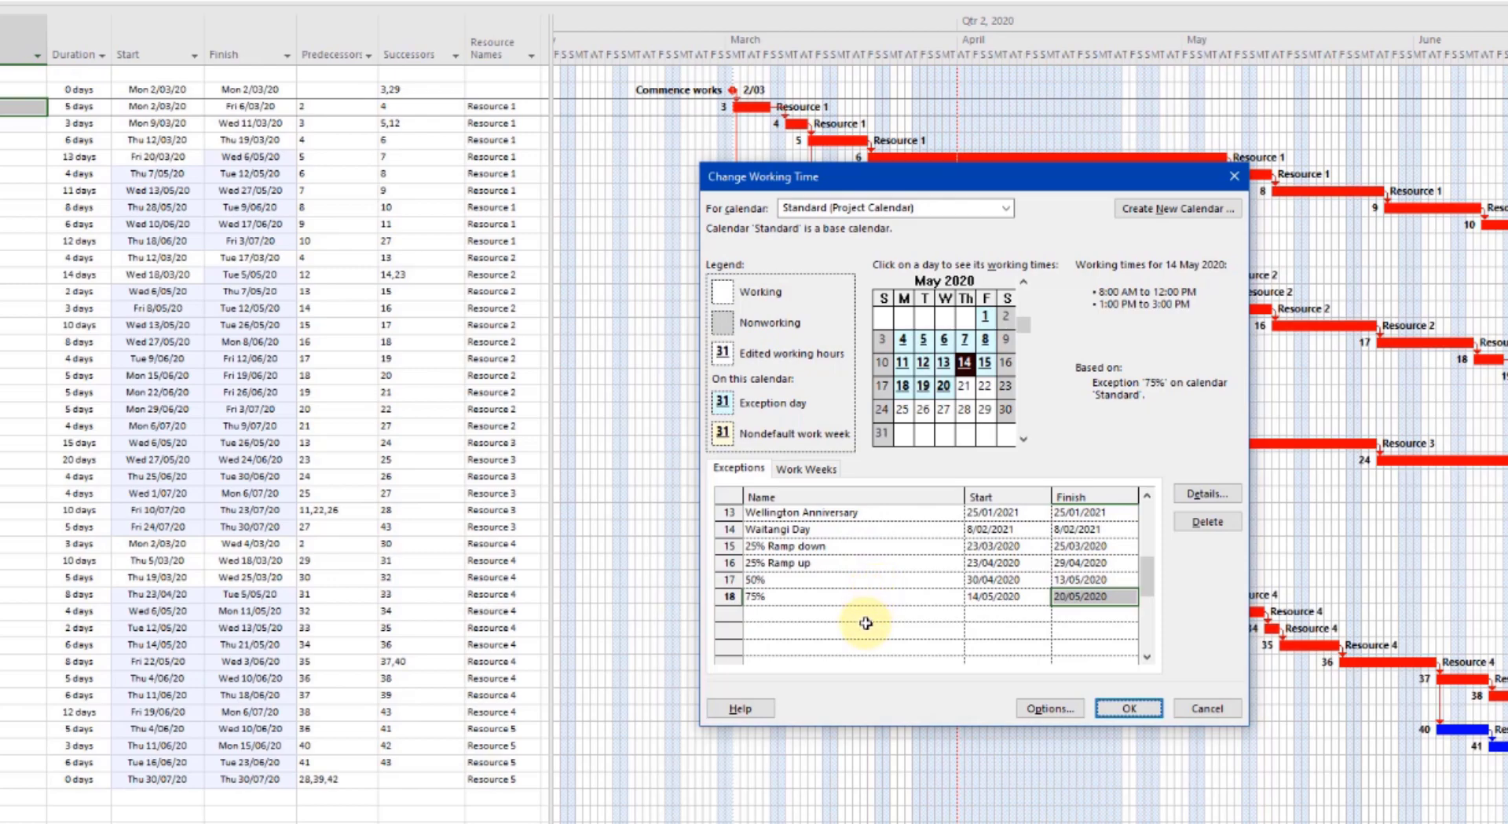
{"action": "left_click", "coordinate": [1139, 709]}
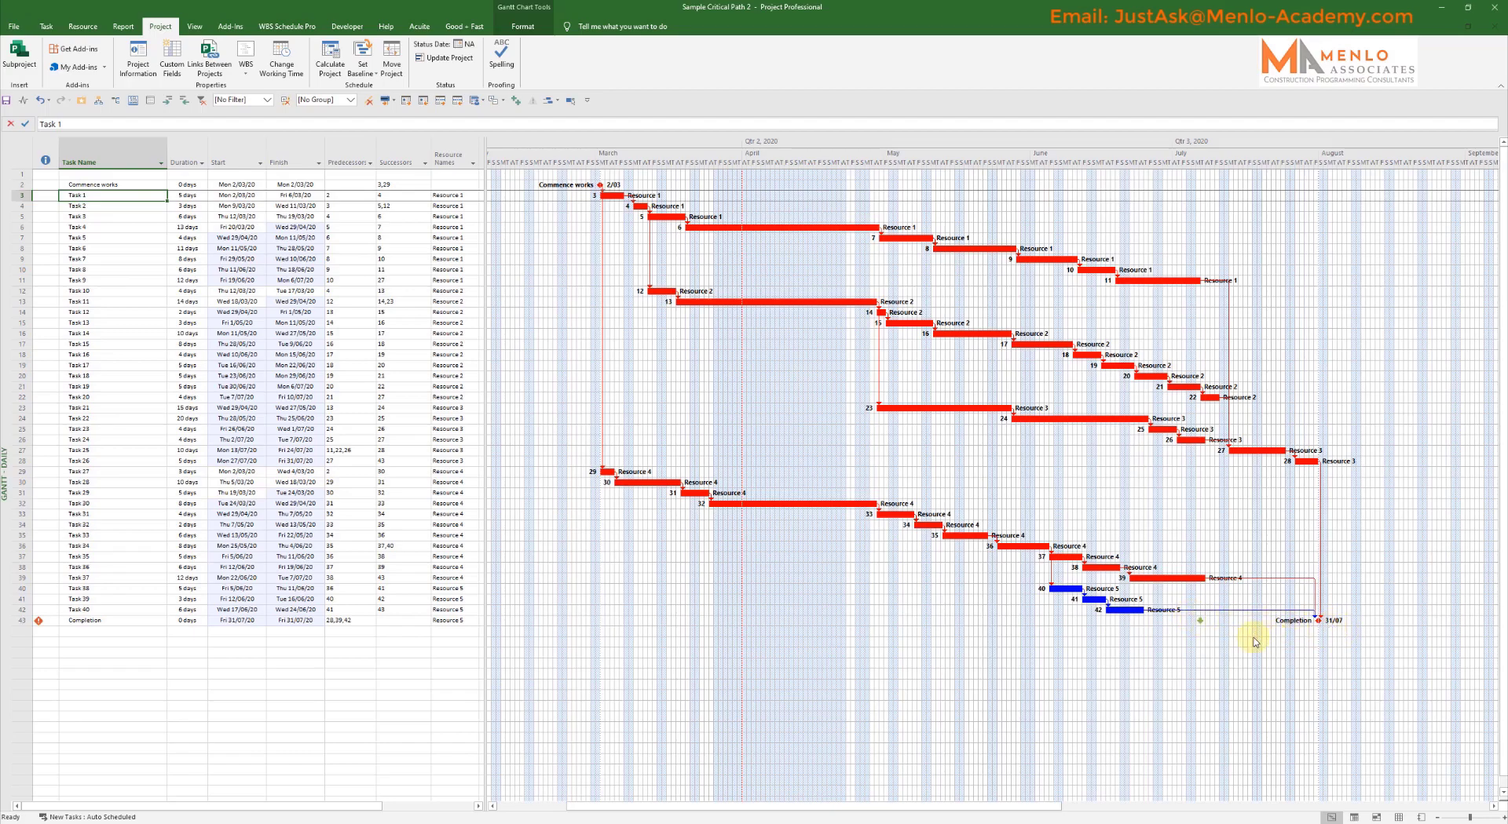
- Insert a narrow Total Slack column before Task Name and check the Completion milestone's total slack
{"action": "left_click", "coordinate": [69, 156]}
{"action": "right_click", "coordinate": [71, 154]}
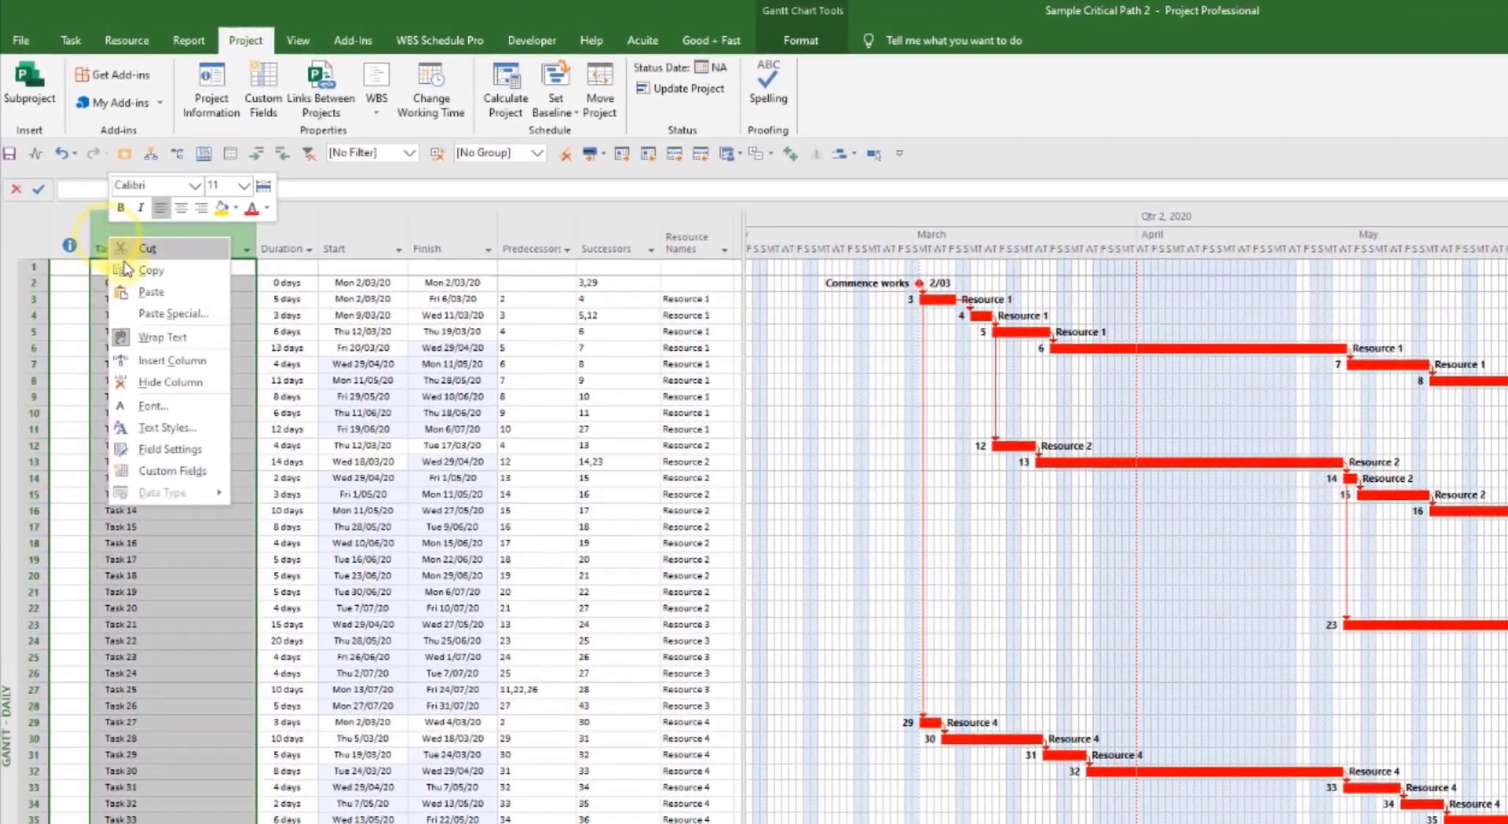
{"action": "left_click", "coordinate": [172, 360]}
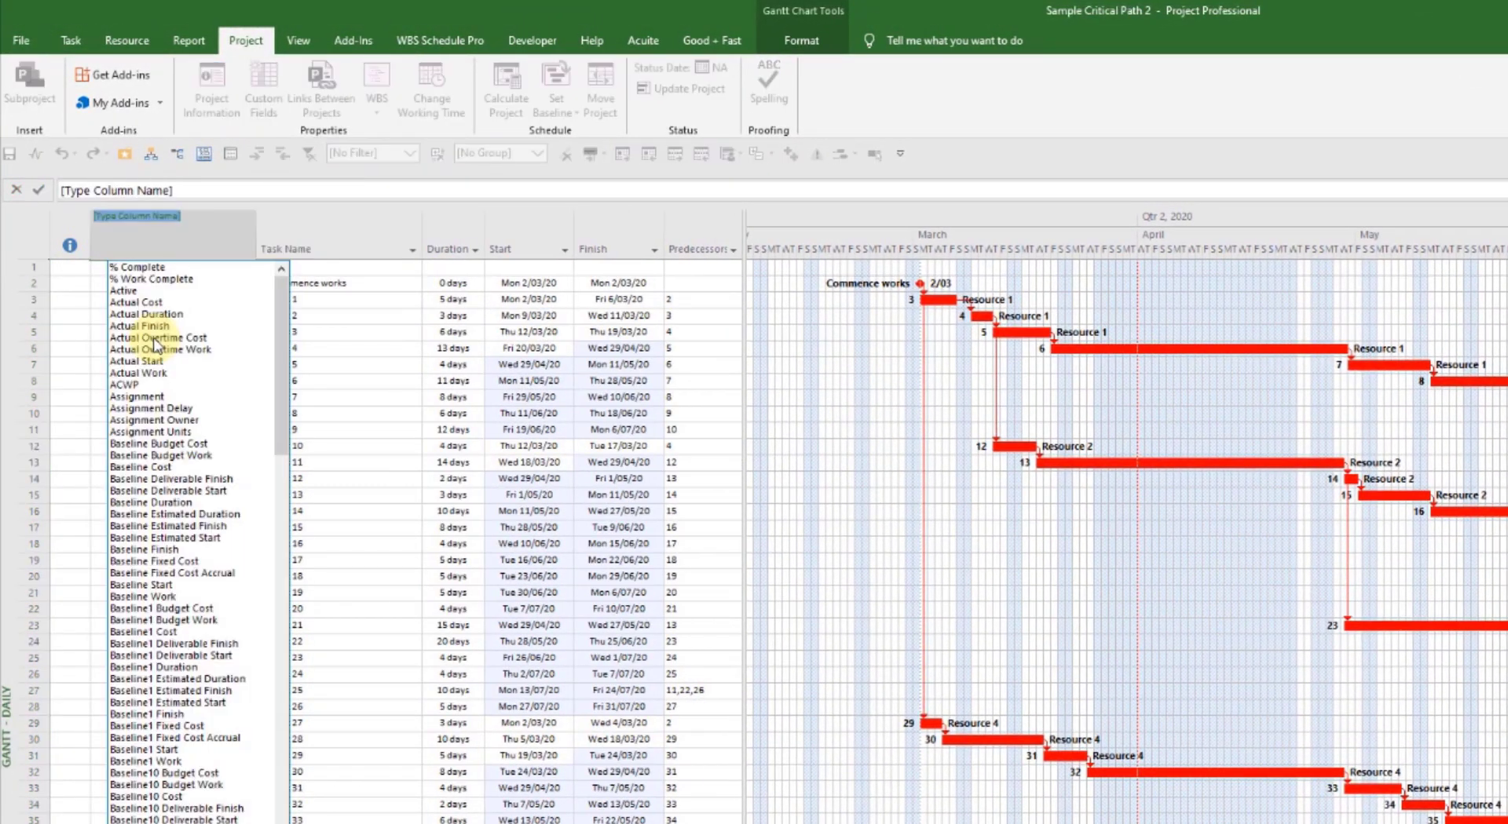
{"action": "type", "text": "Total Slack"}
{"action": "key", "text": "Return"}
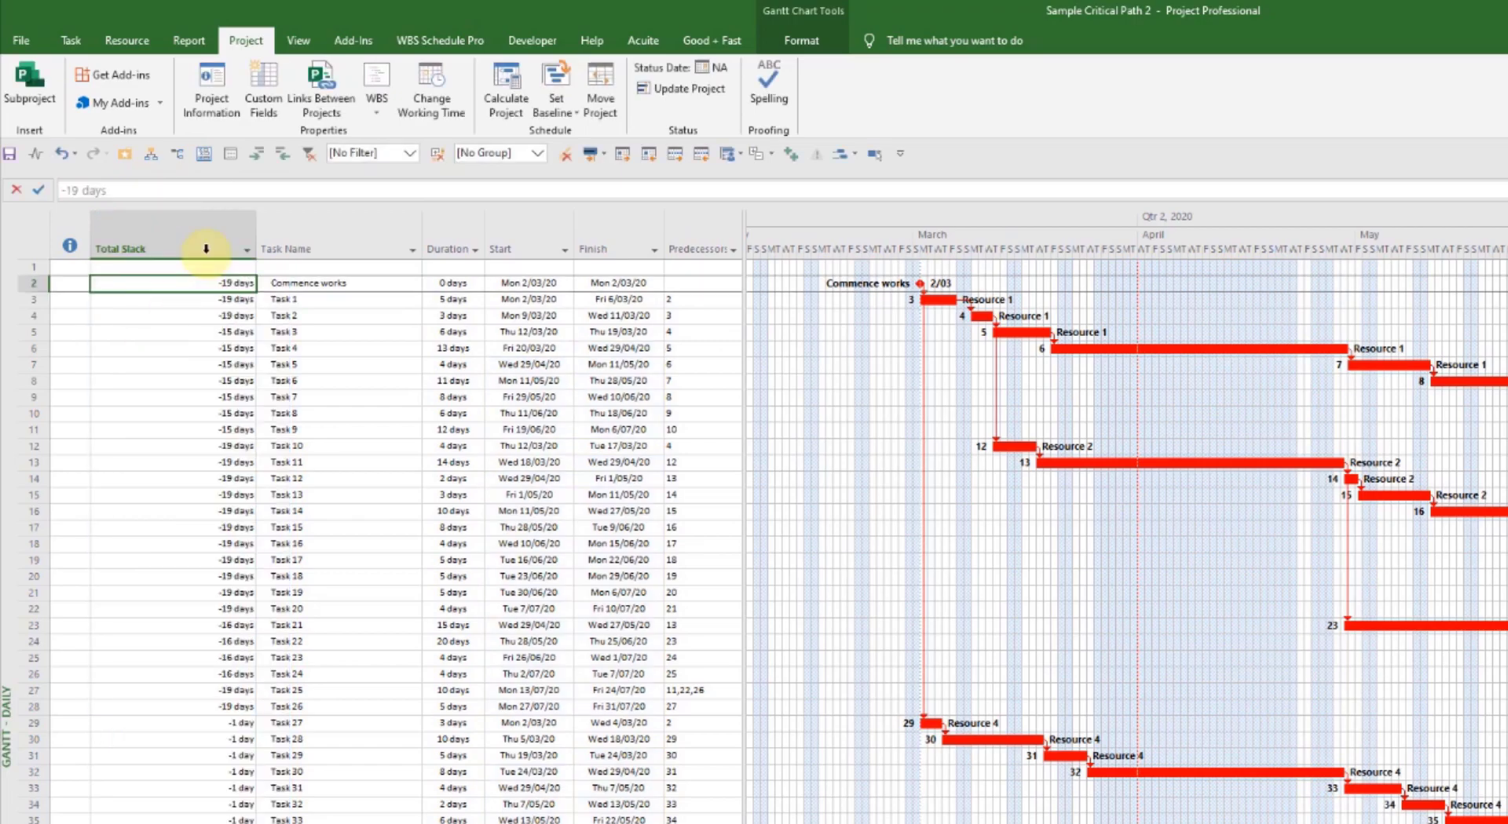
{"action": "left_click_drag", "start_coordinate": [258, 222], "coordinate": [153, 223]}
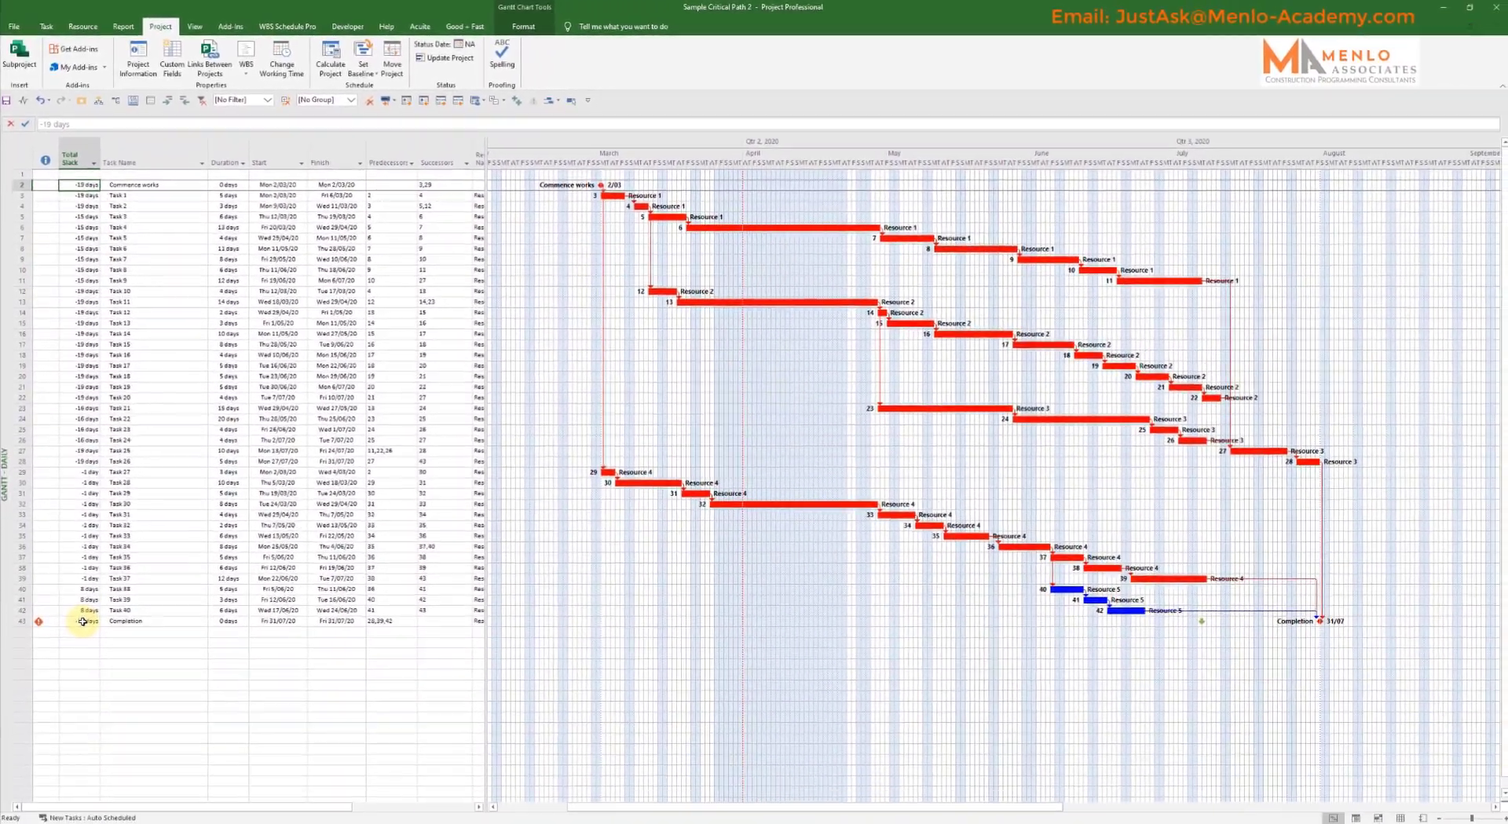
{"action": "left_click", "coordinate": [82, 621]}
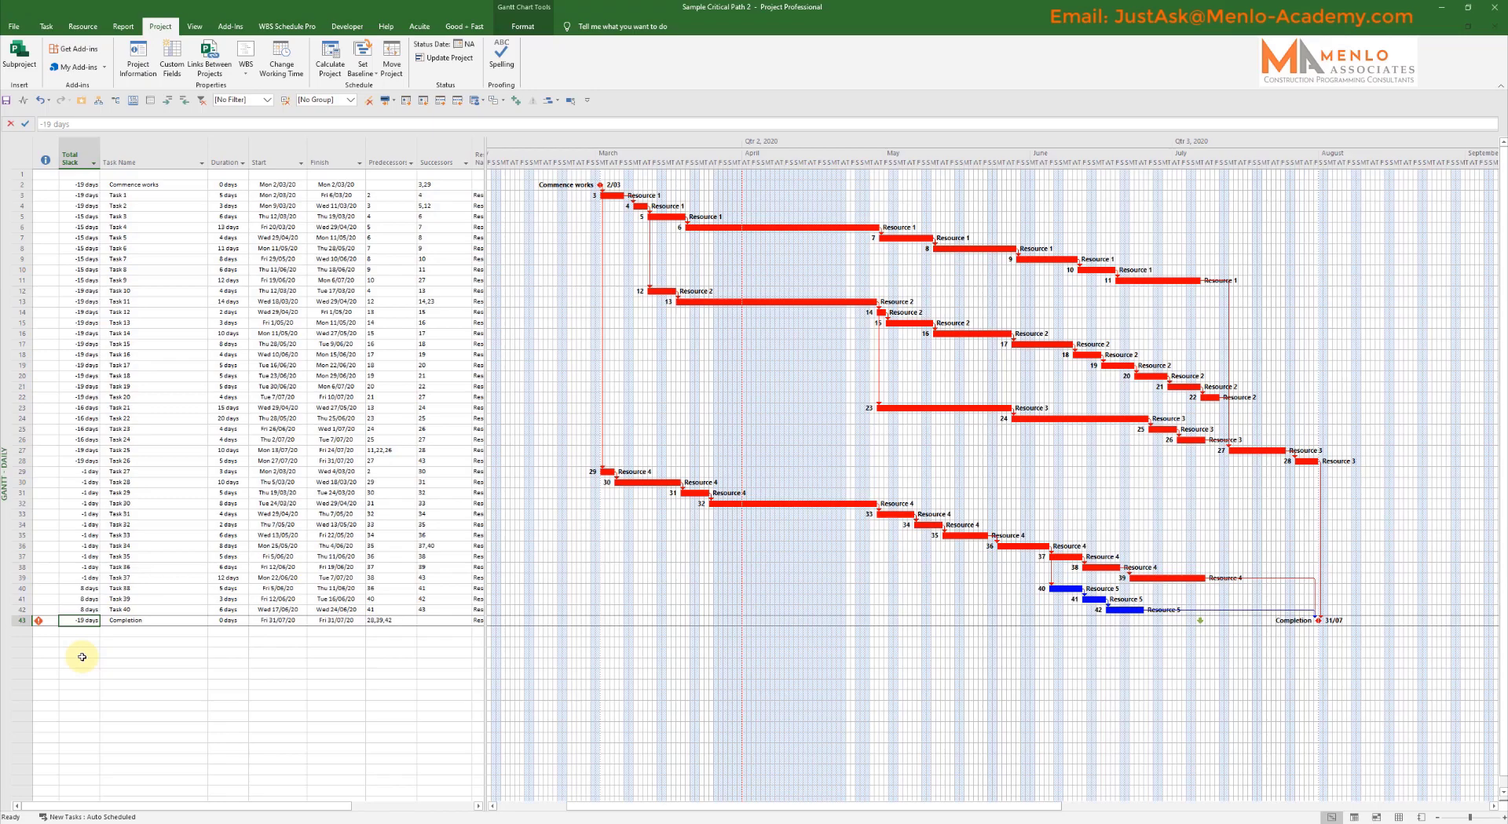
{"action": "left_click", "coordinate": [124, 672]}
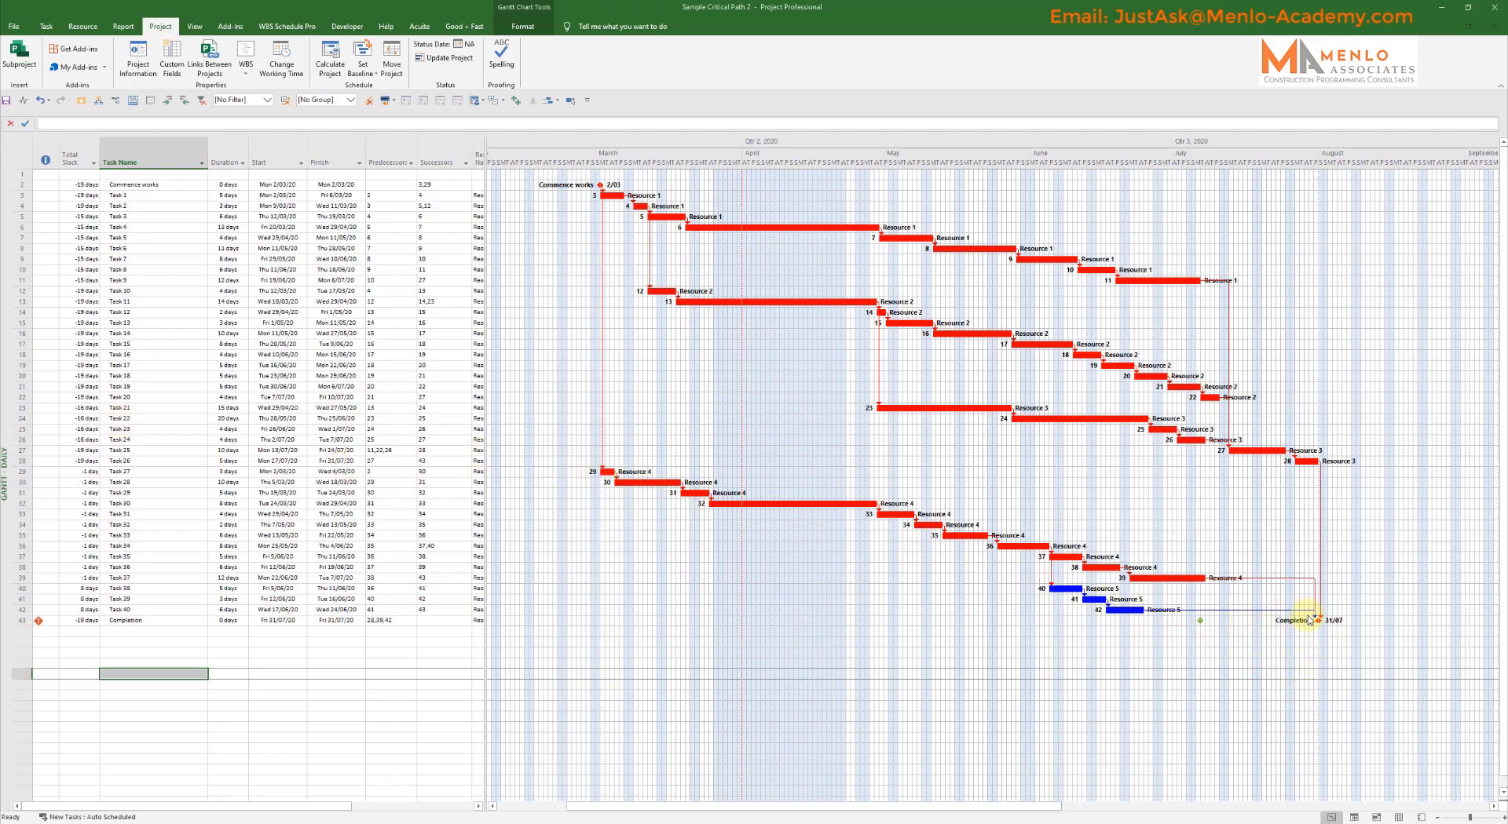
- Clear the deadline date from the Completion milestone's task information
{"action": "left_click", "coordinate": [142, 623]}
{"action": "double_click", "coordinate": [142, 623]}
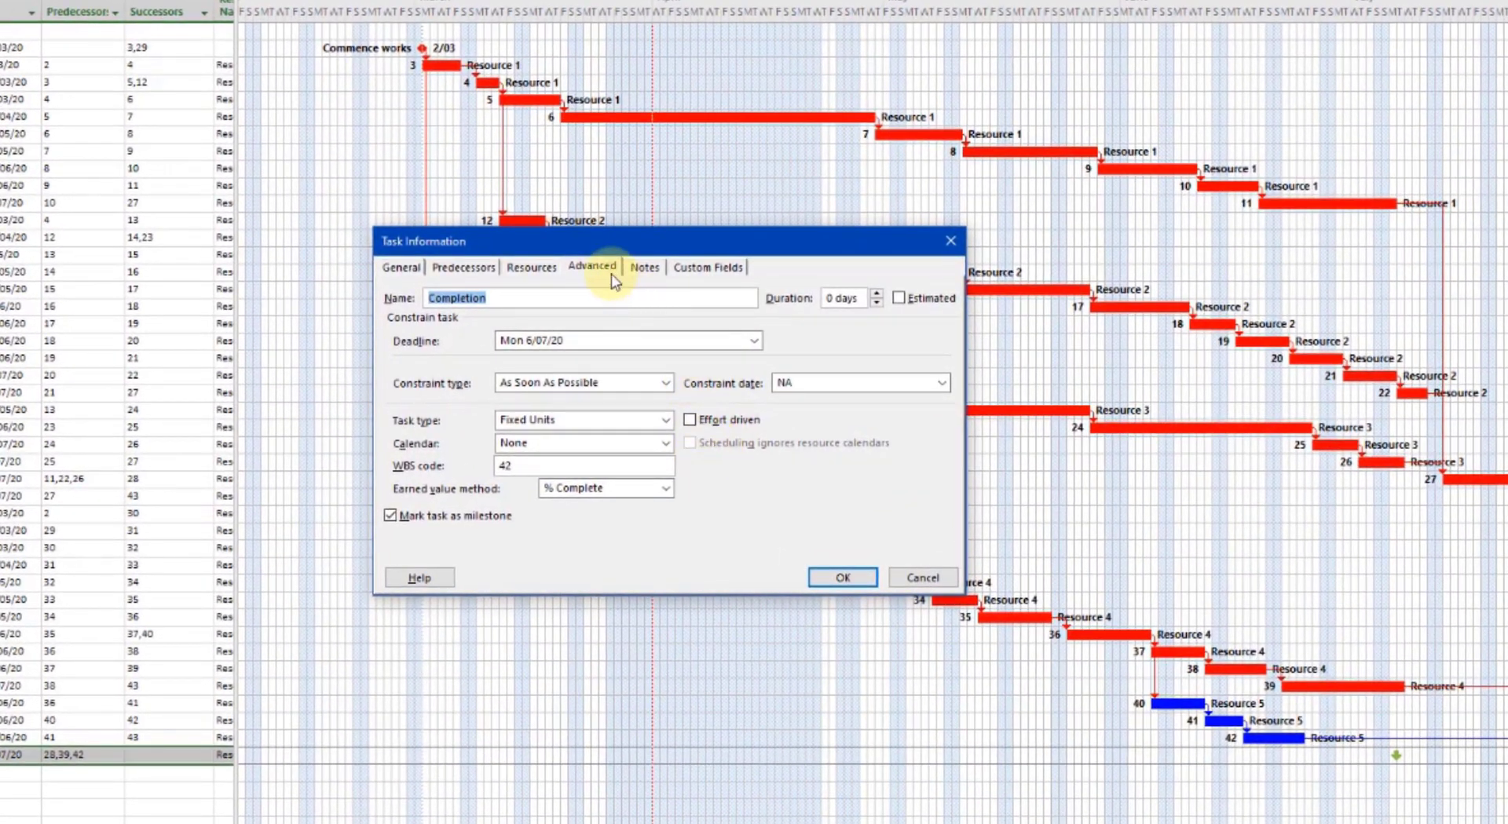
{"action": "left_click", "coordinate": [614, 275]}
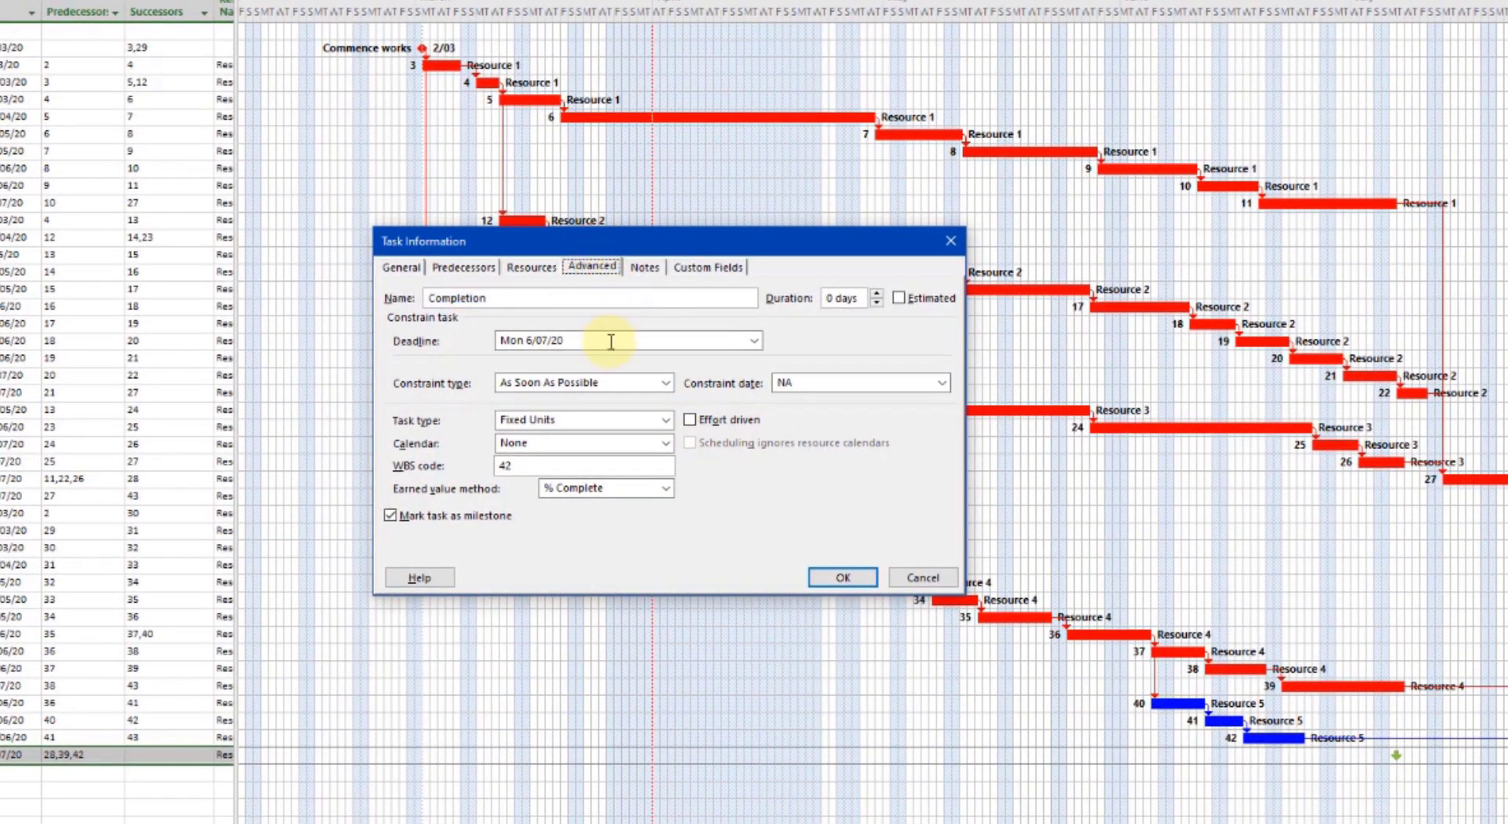
{"action": "double_click", "coordinate": [544, 344]}
{"action": "key", "text": "Delete"}
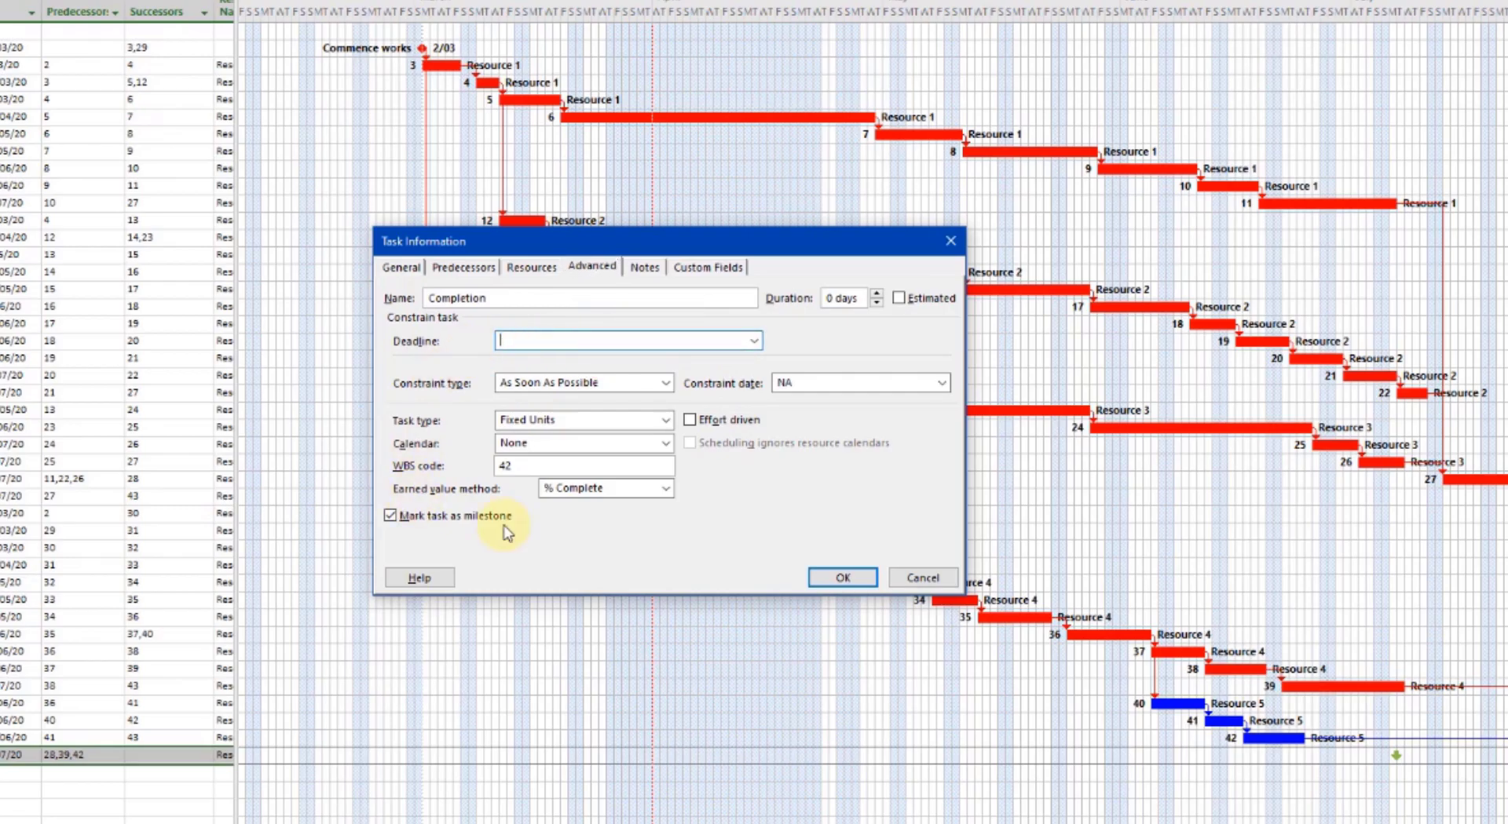
{"action": "left_click", "coordinate": [841, 577]}
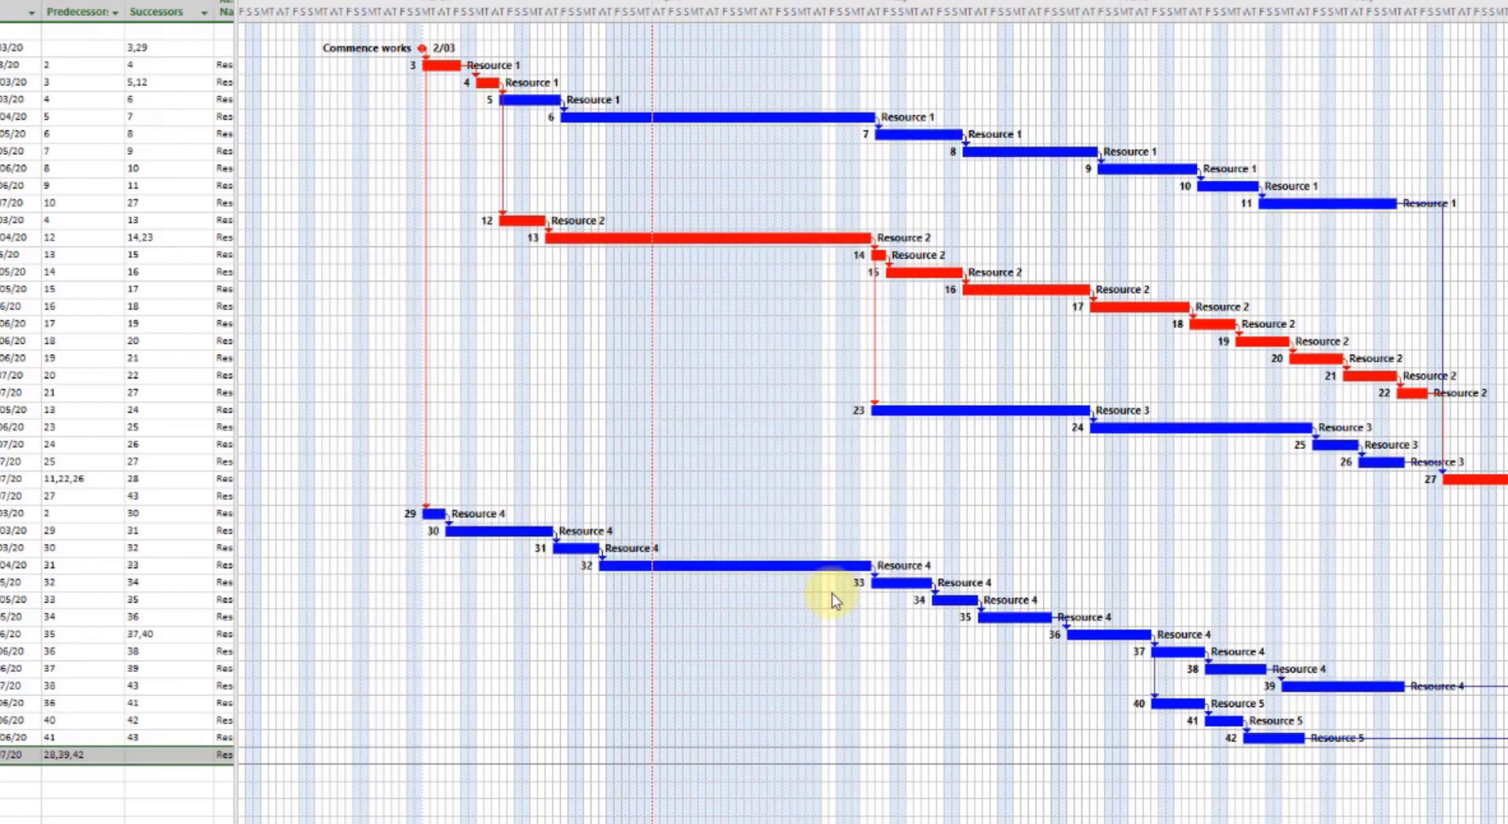